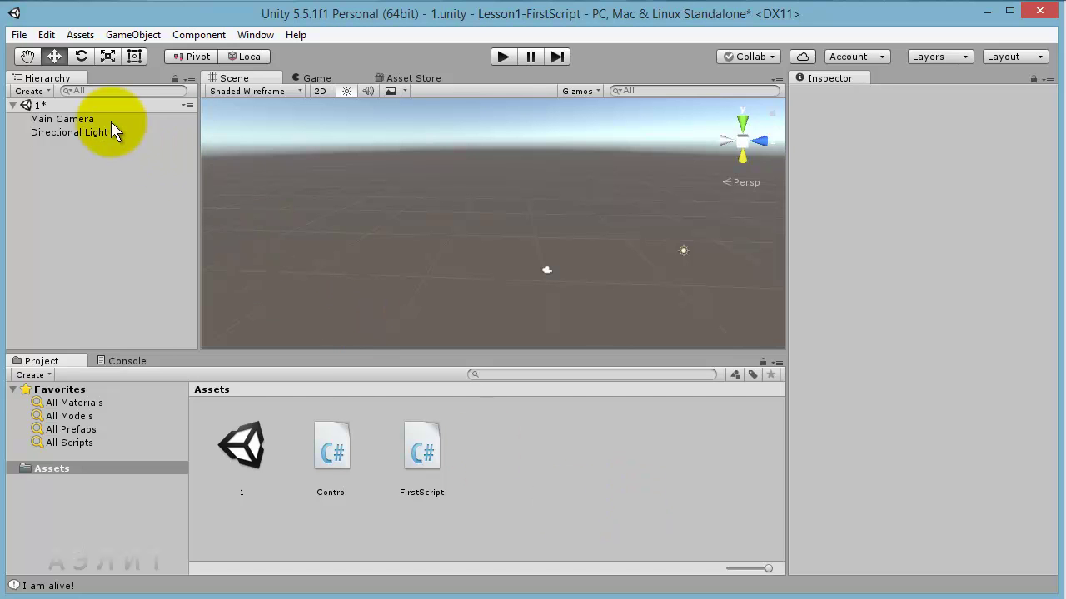
Select Main Camera and check in the Inspector that the Control script is attached
left_click(87, 122)
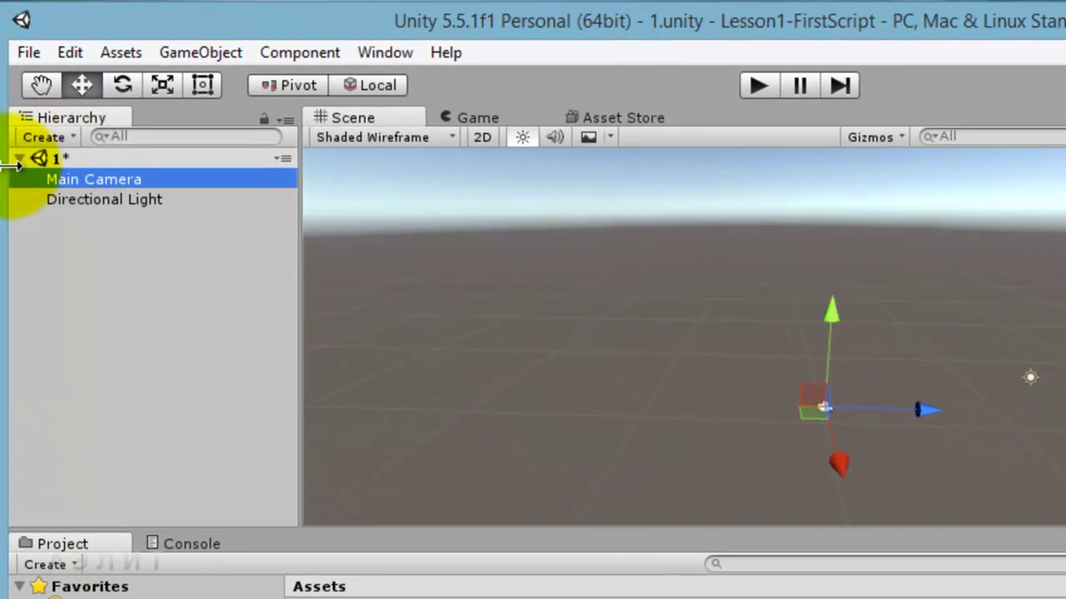
left_click(19, 158)
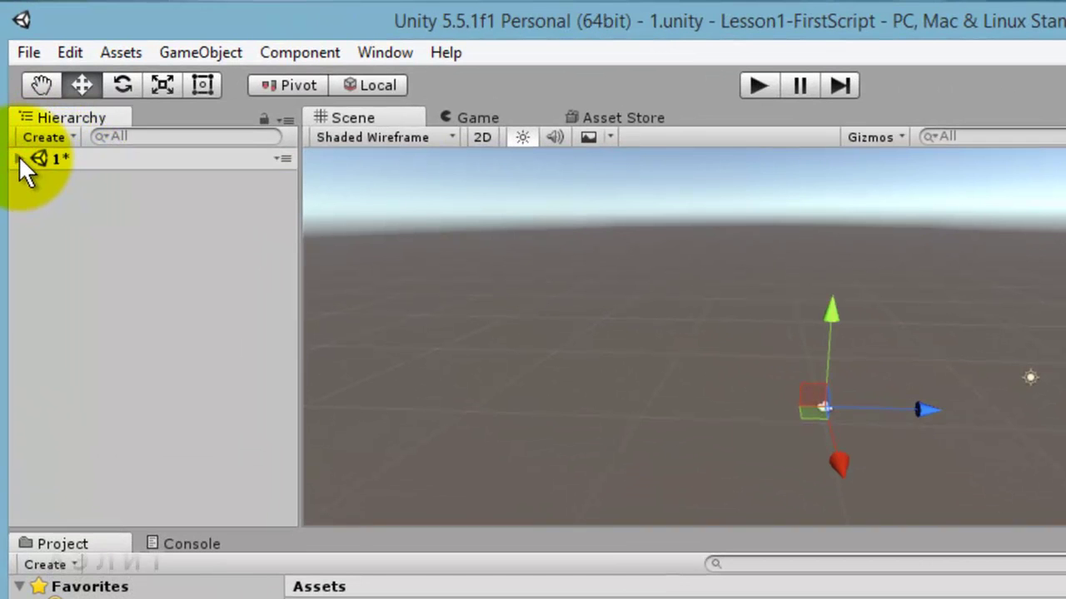
left_click(19, 159)
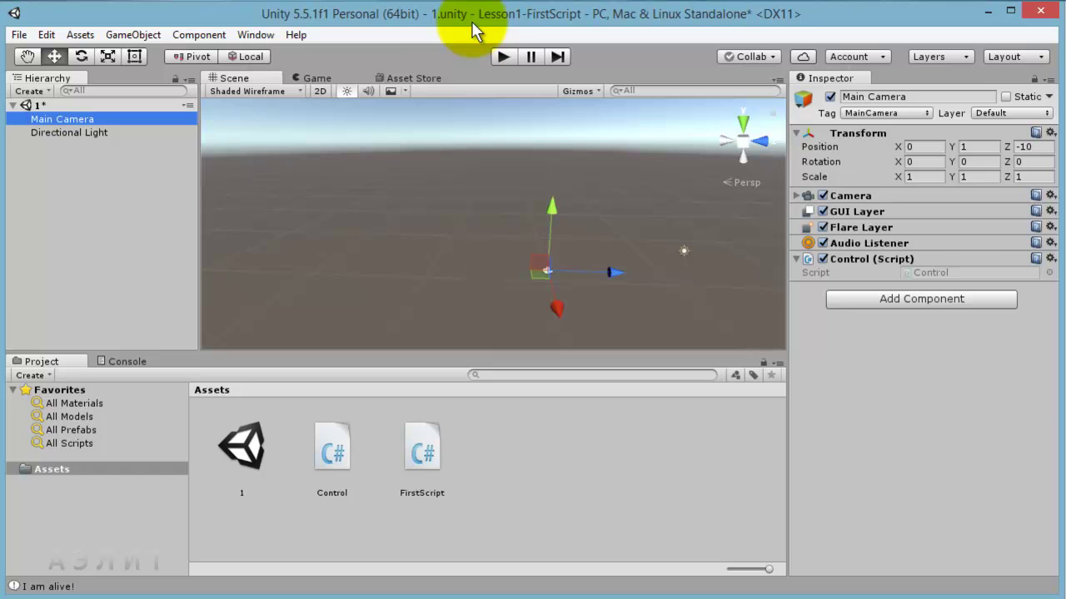
Save scene 1 with File > Save Scenes
left_click(18, 35)
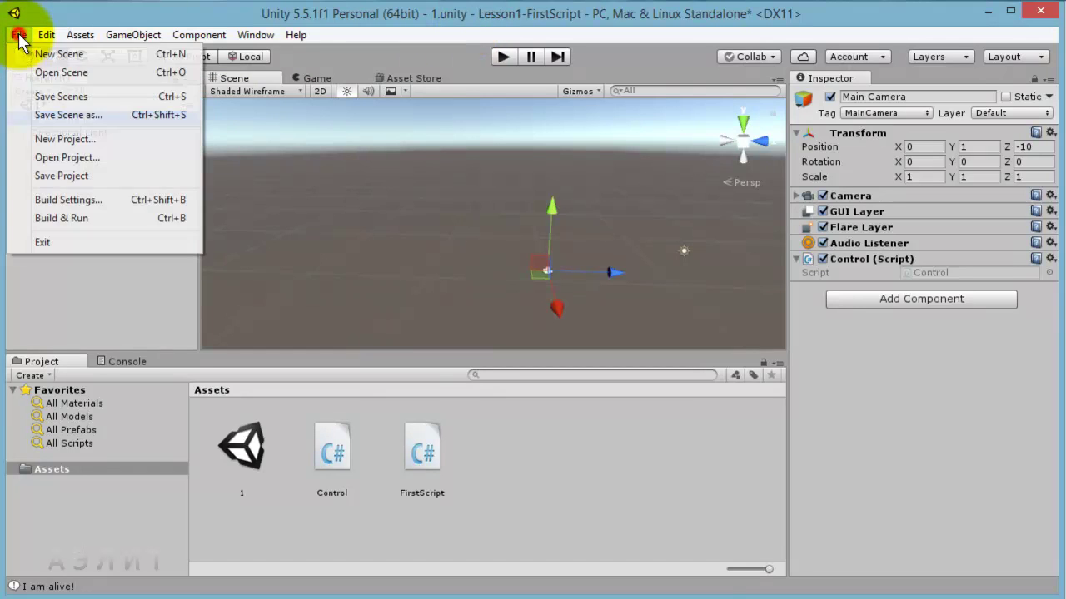
left_click(172, 94)
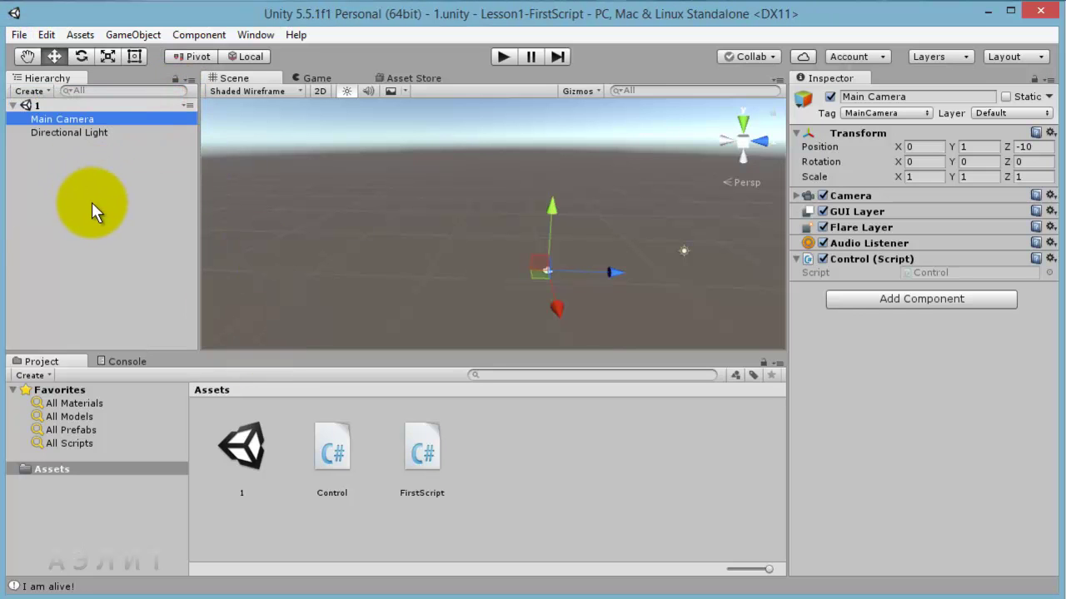
left_click(583, 470)
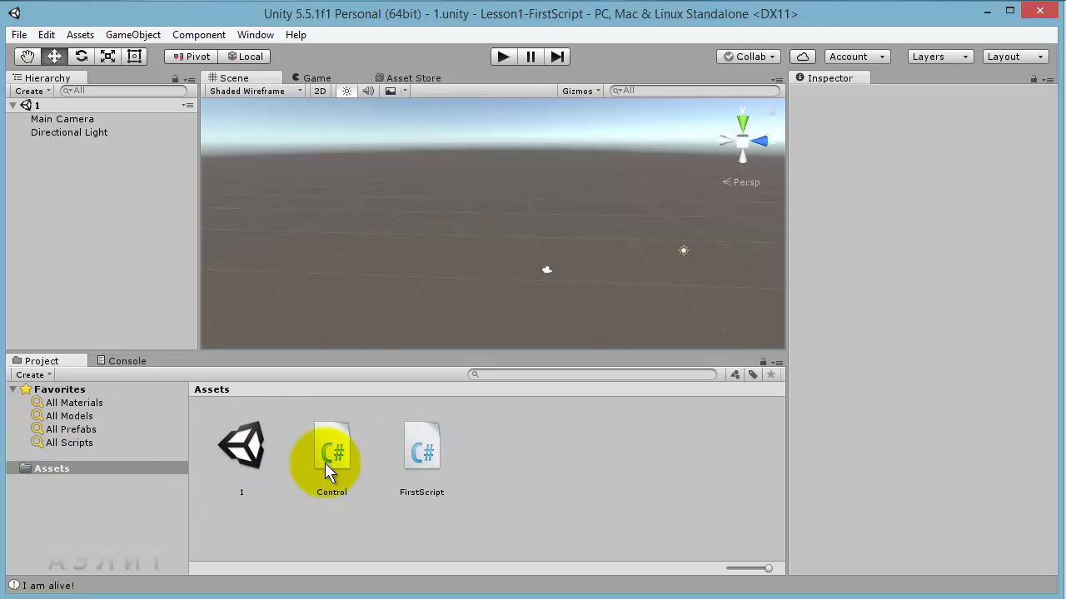
Delete the FirstScript asset from the Project panel and confirm the deletion
left_click(425, 441)
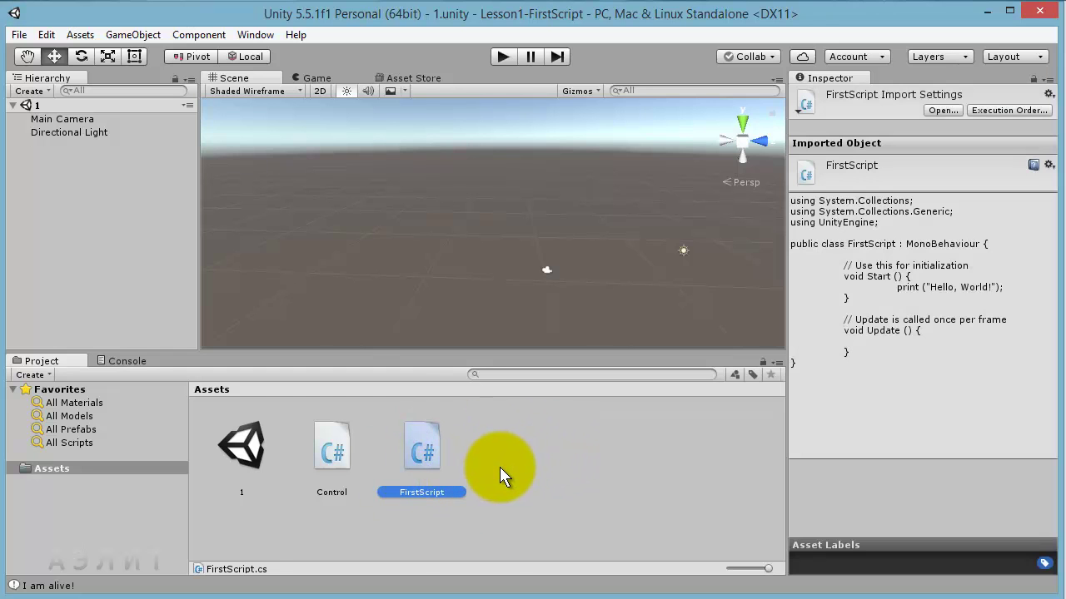
right_click(425, 448)
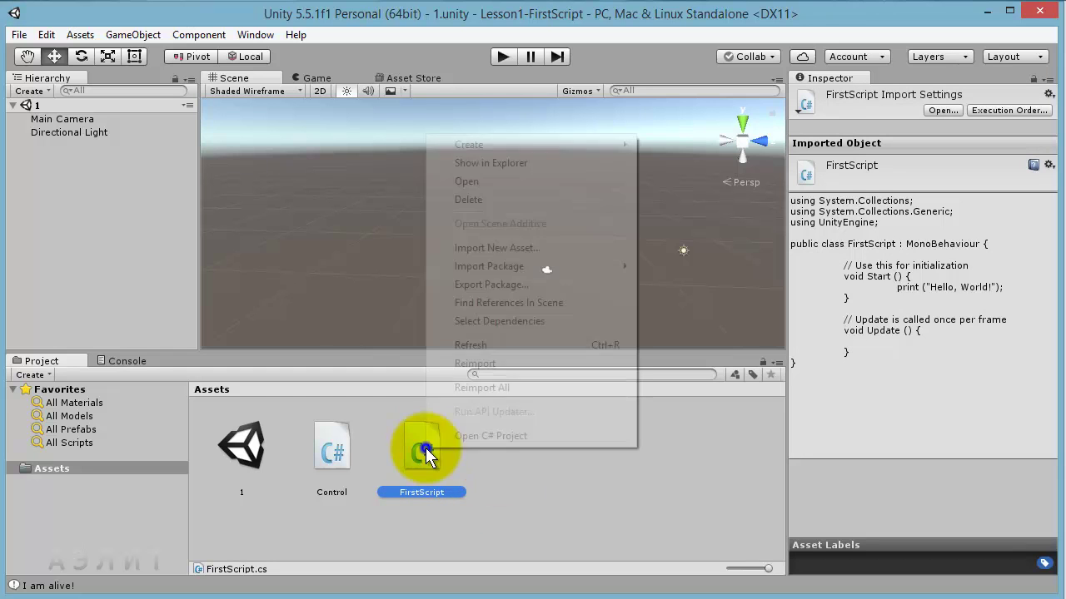
left_click(495, 200)
left_click(576, 341)
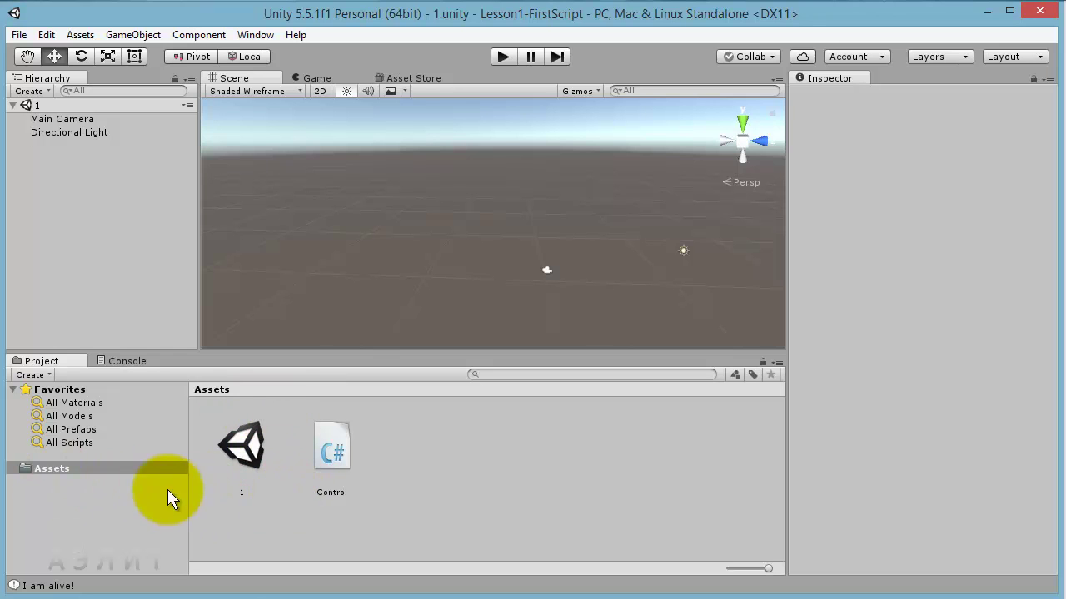
Create a new folder named Scenes in Assets
right_click(60, 467)
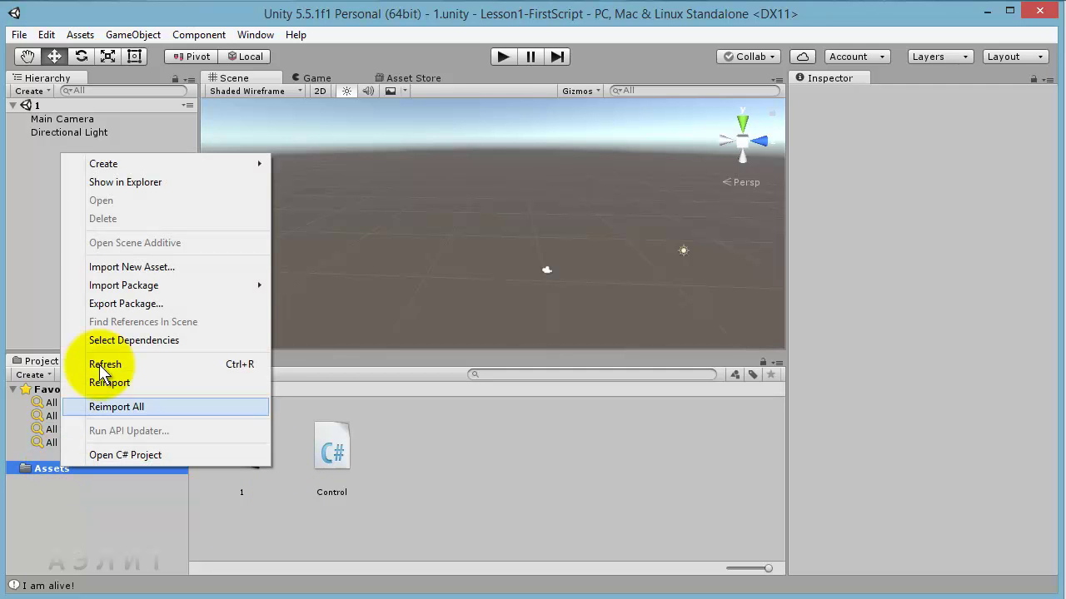
mouse_move(115, 163)
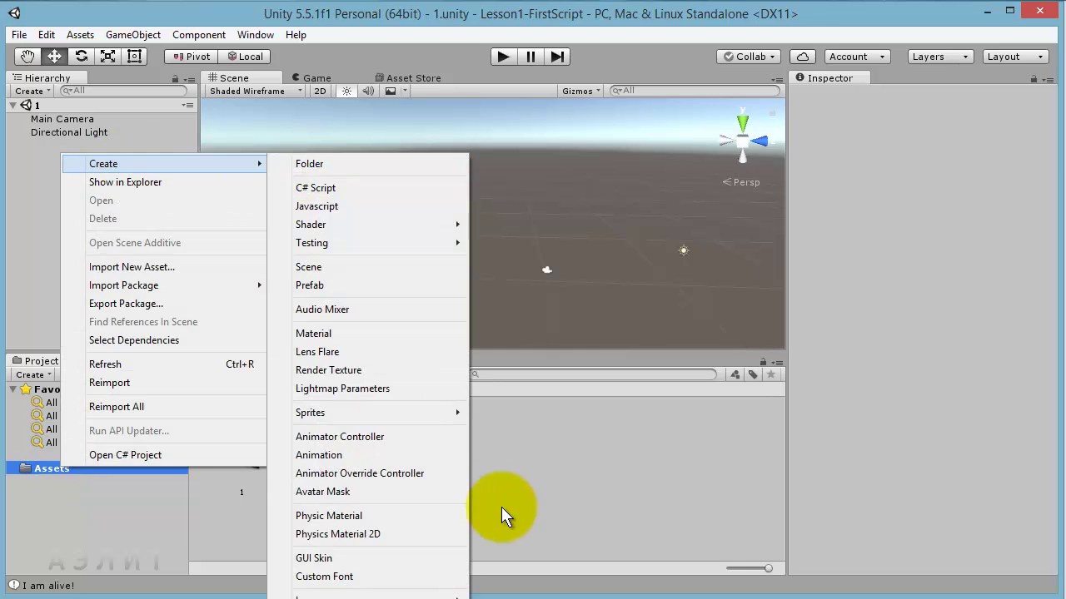
left_click(495, 496)
right_click(489, 467)
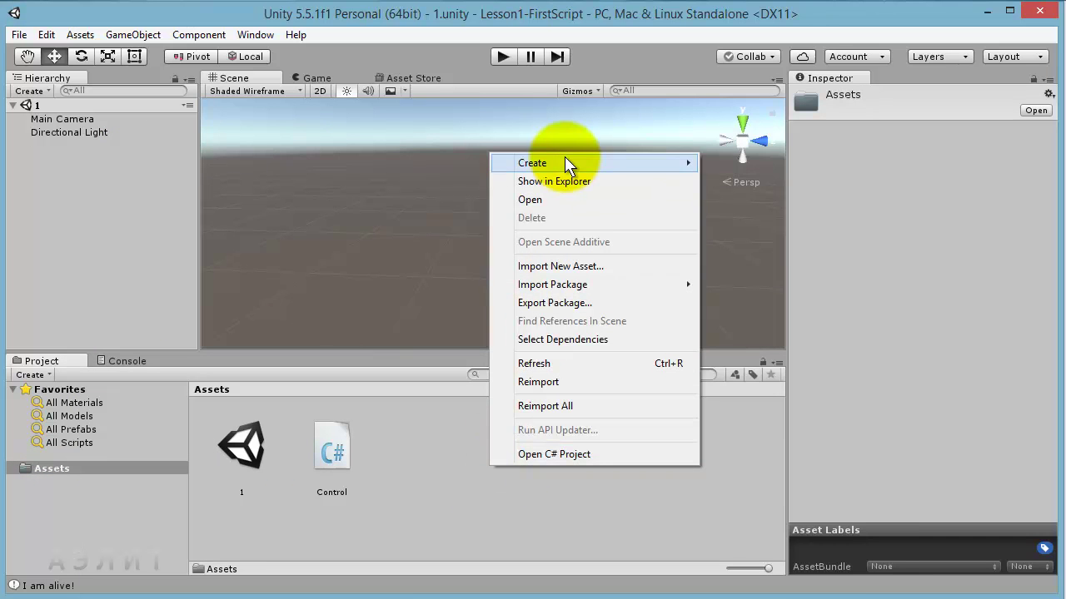
mouse_move(571, 165)
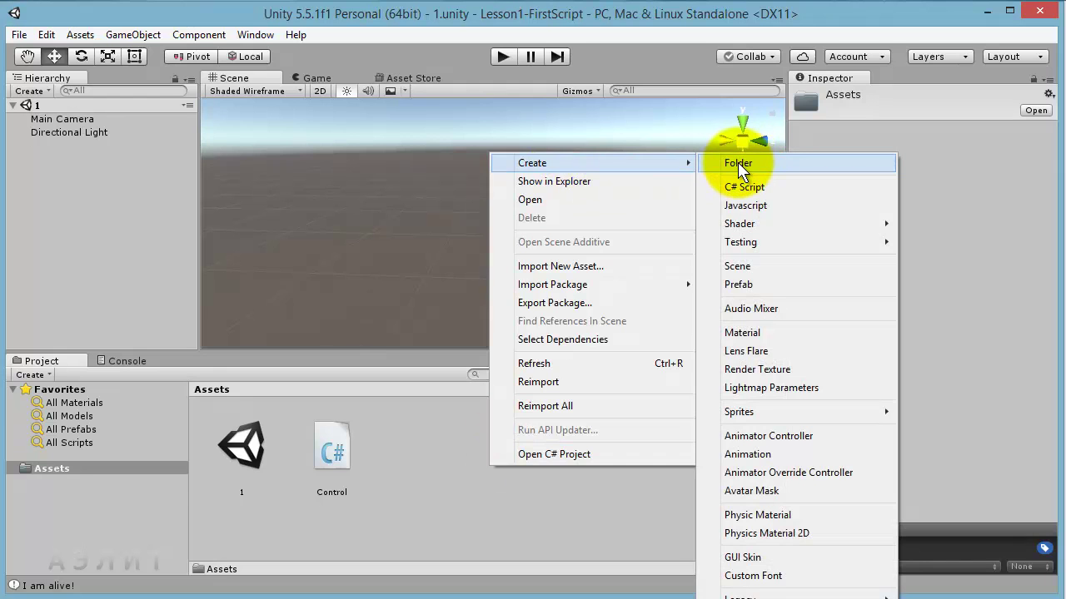
left_click(738, 163)
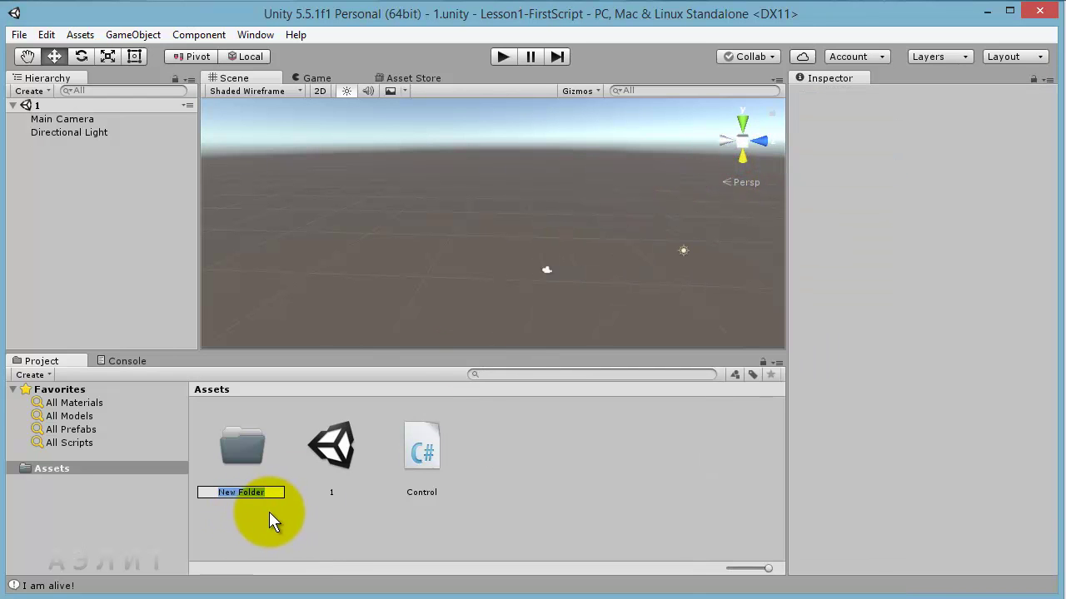
type("Sce")
type("nes")
key("Return")
Create a second folder named Scripts in Assets
right_click(531, 470)
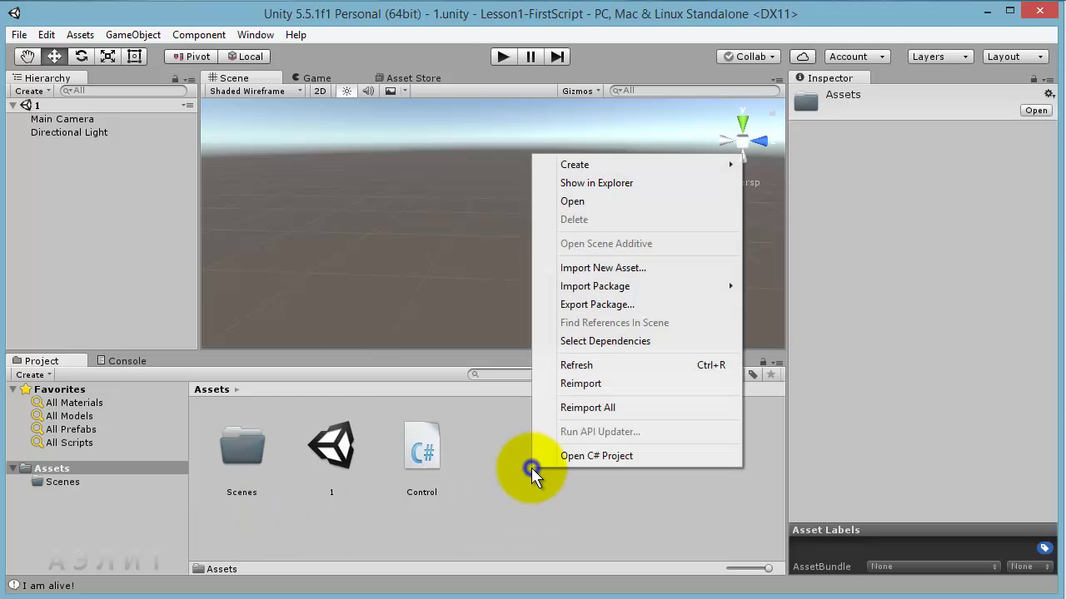
mouse_move(577, 166)
left_click(753, 164)
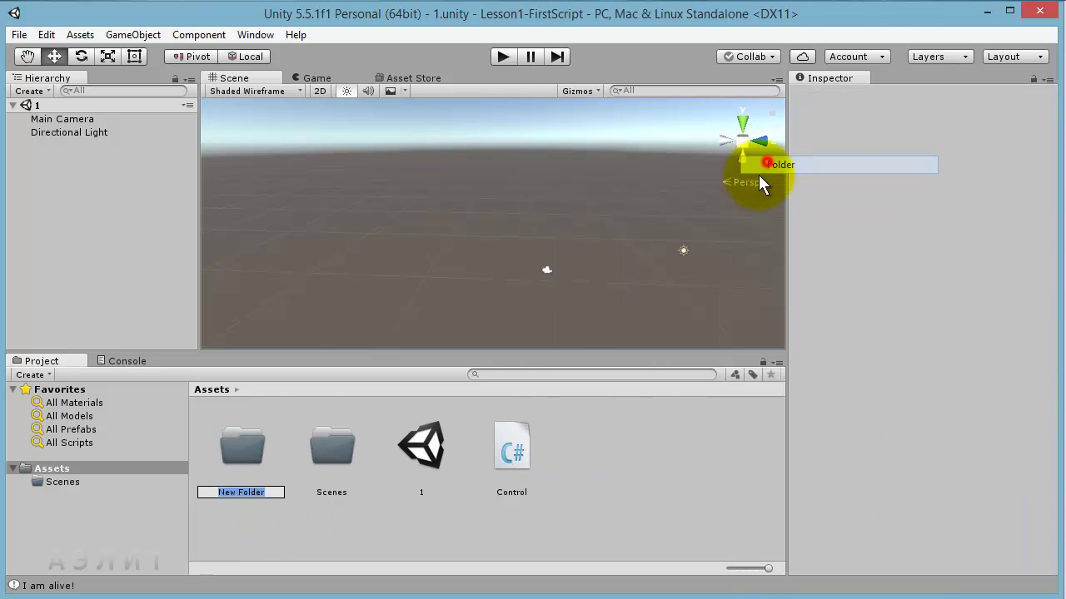
type("Scripts")
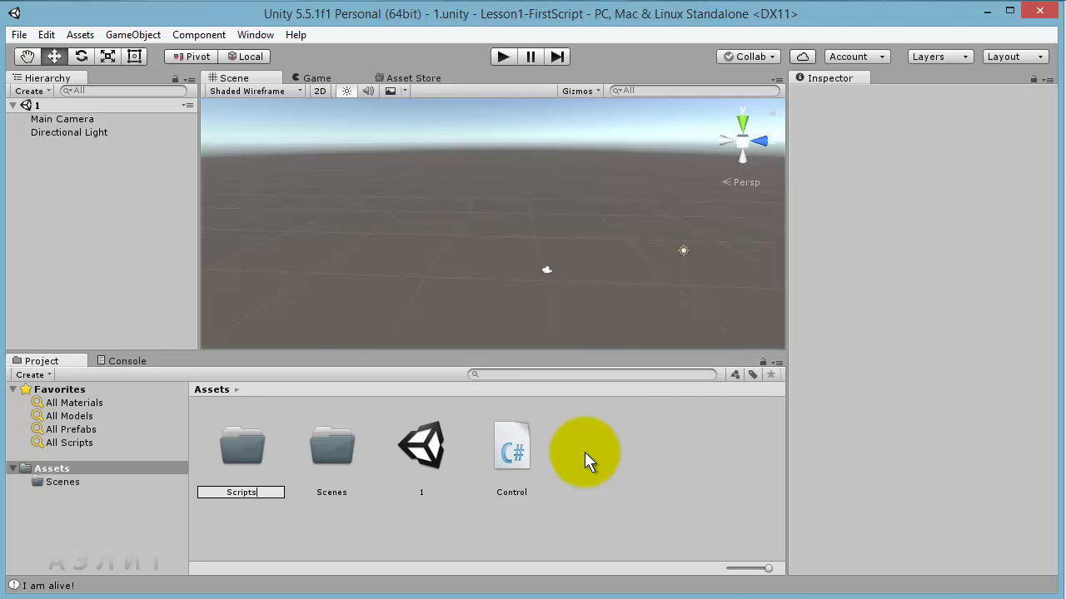
key("Return")
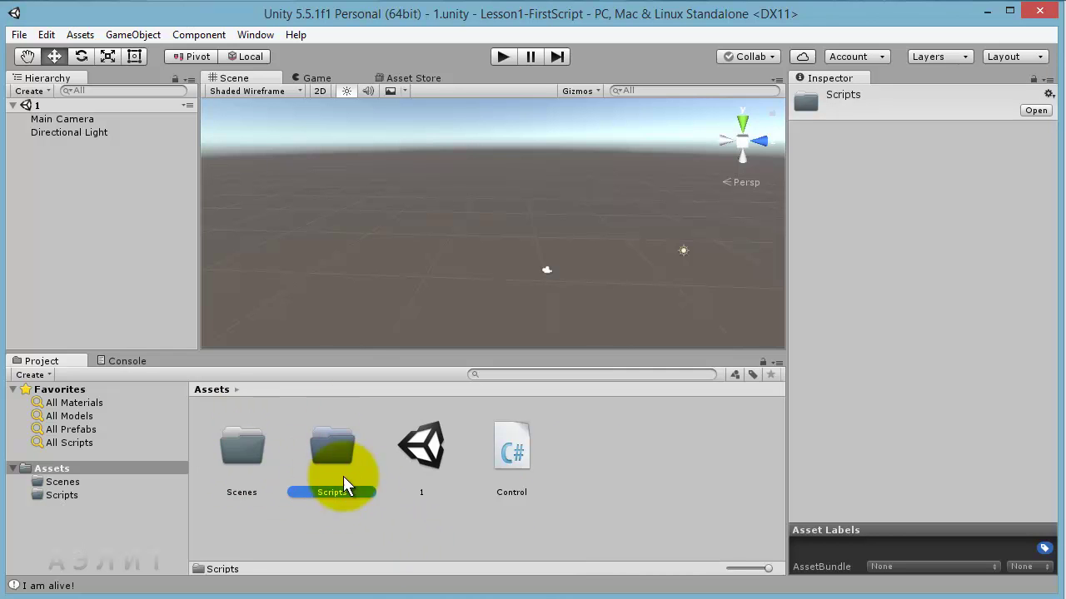
Move scene 1 into Scenes and the Control script into Scripts, then check both folders
left_click_drag(430, 445, 251, 461)
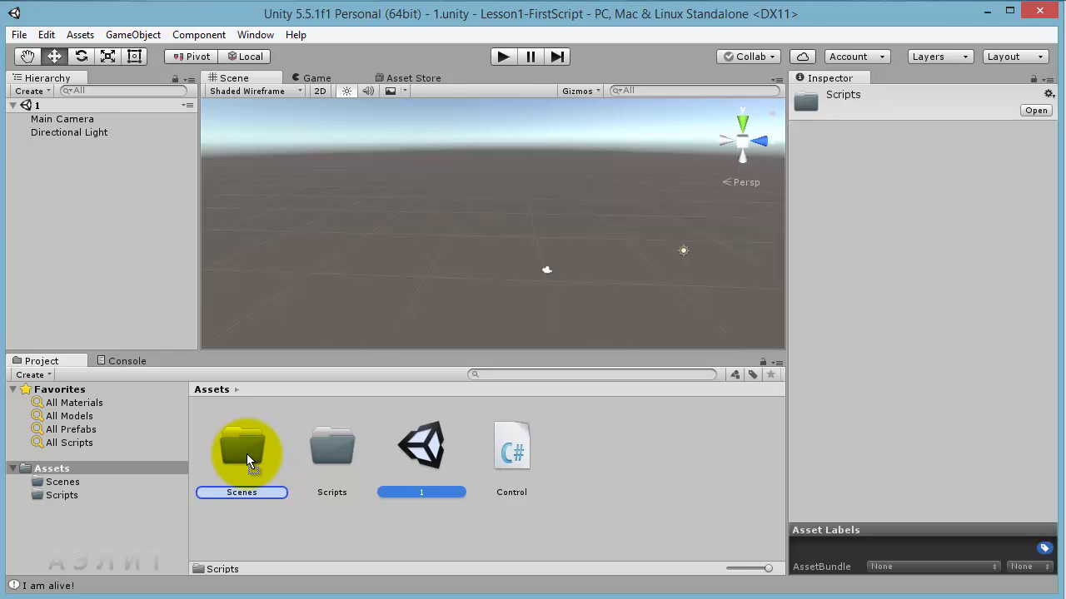
left_click_drag(246, 454, 246, 453)
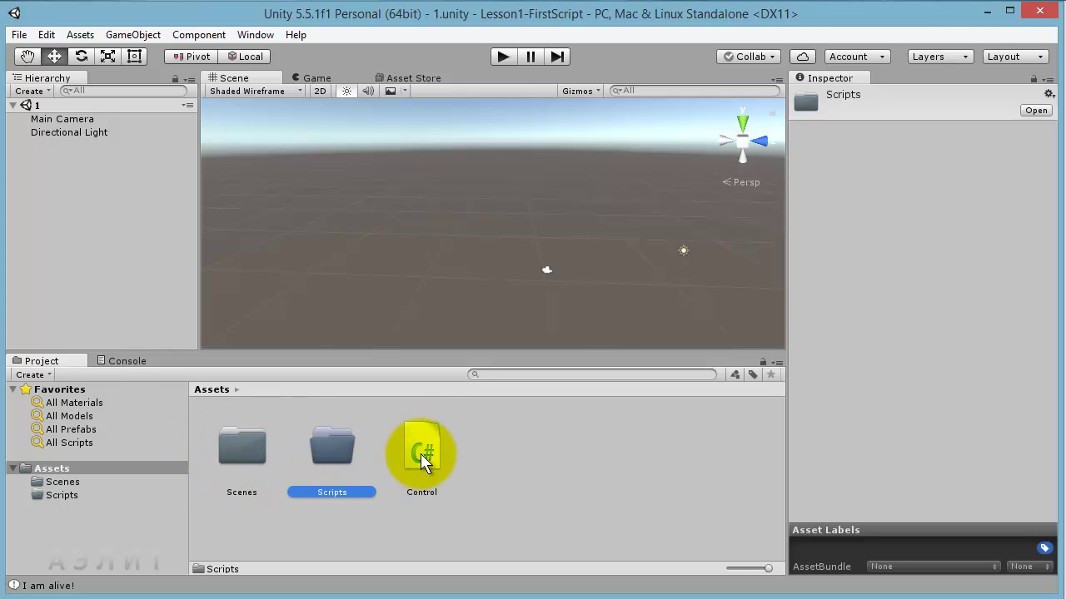
left_click_drag(433, 449, 329, 454)
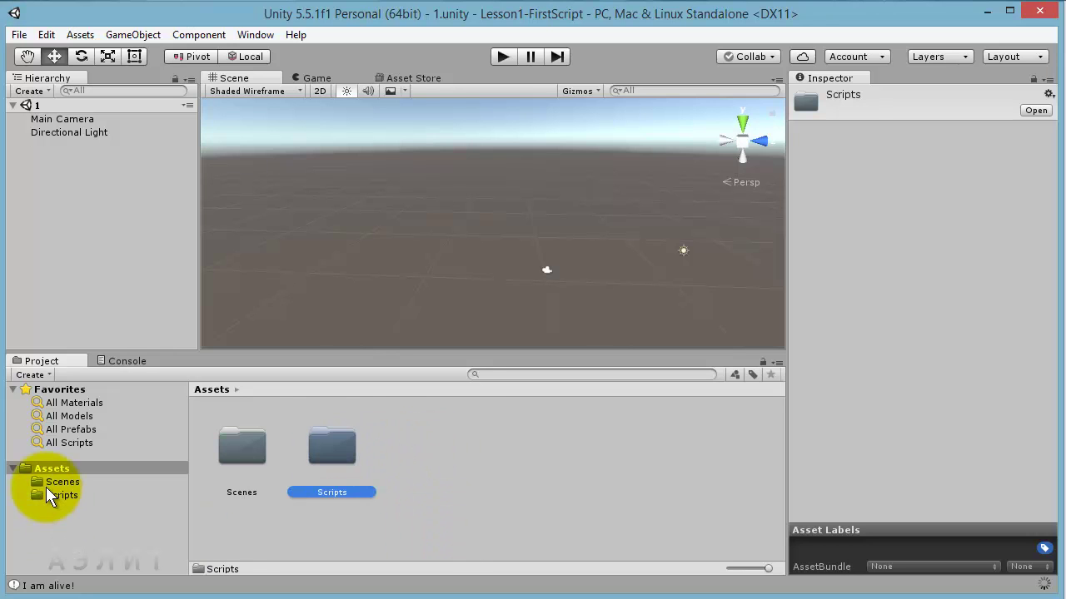
left_click(67, 482)
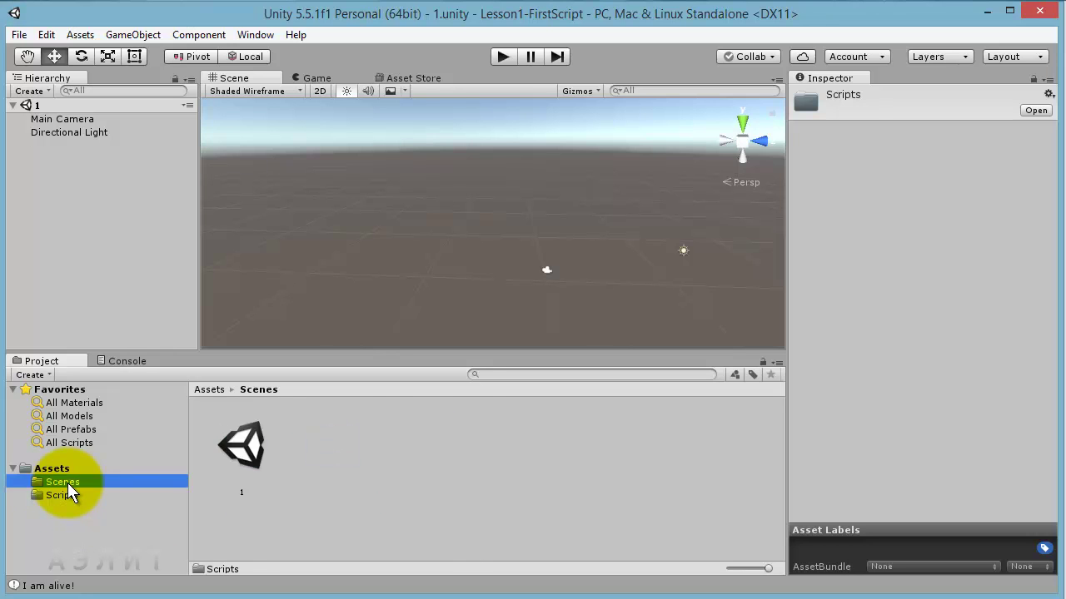
left_click(50, 498)
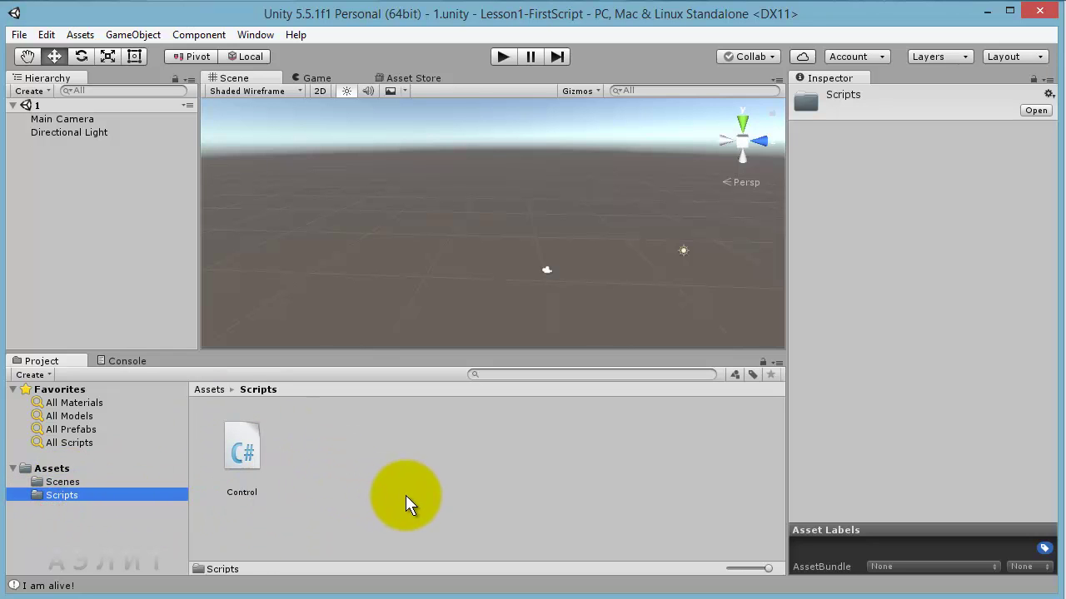
left_click(54, 482)
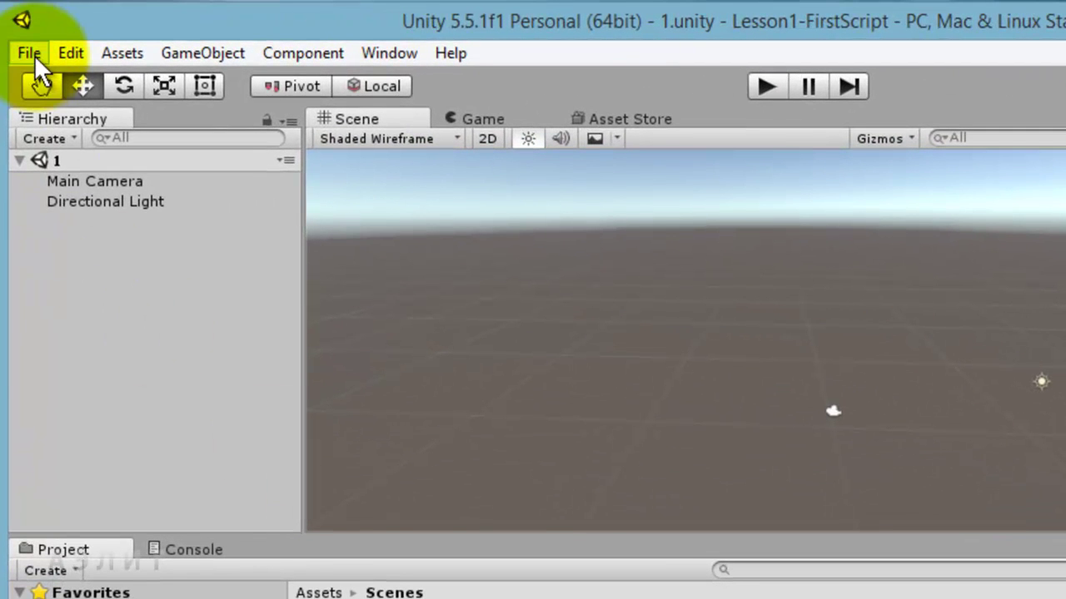
Start a new untitled scene and select its Main Camera
left_click(34, 55)
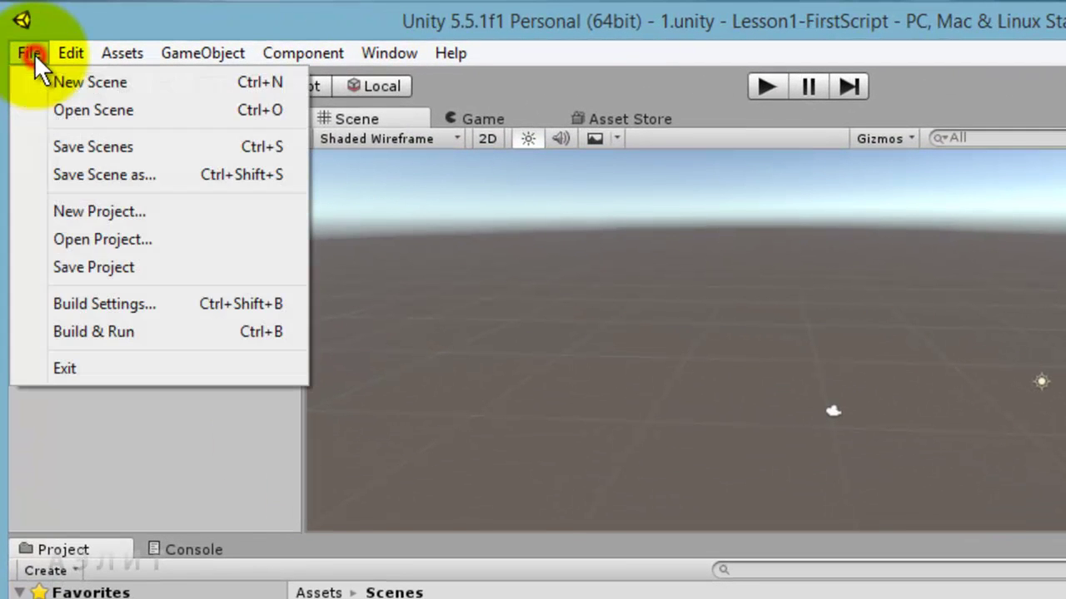
left_click(39, 81)
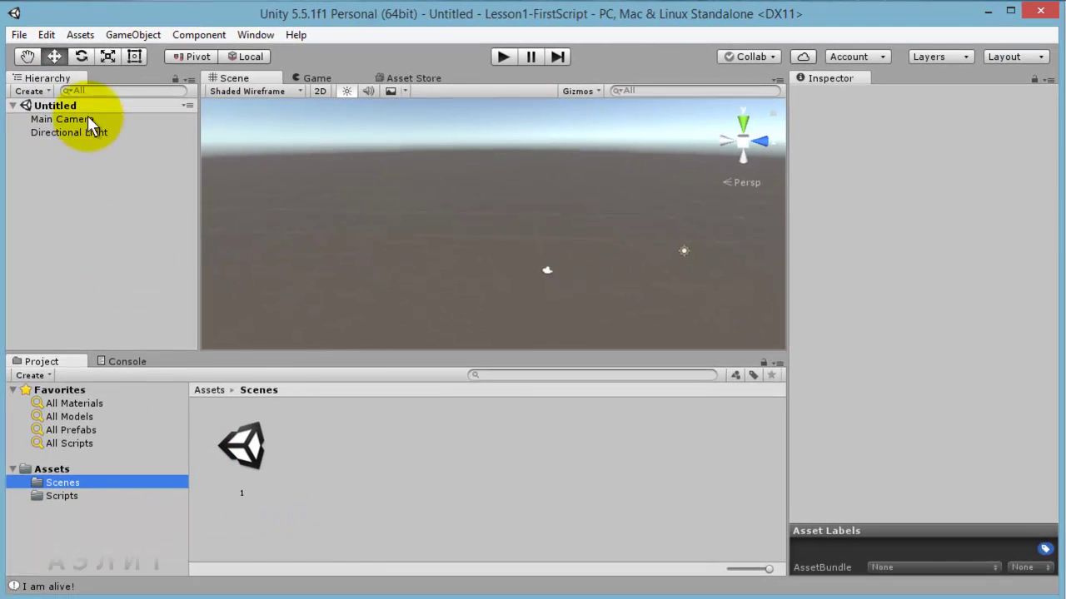
left_click(87, 119)
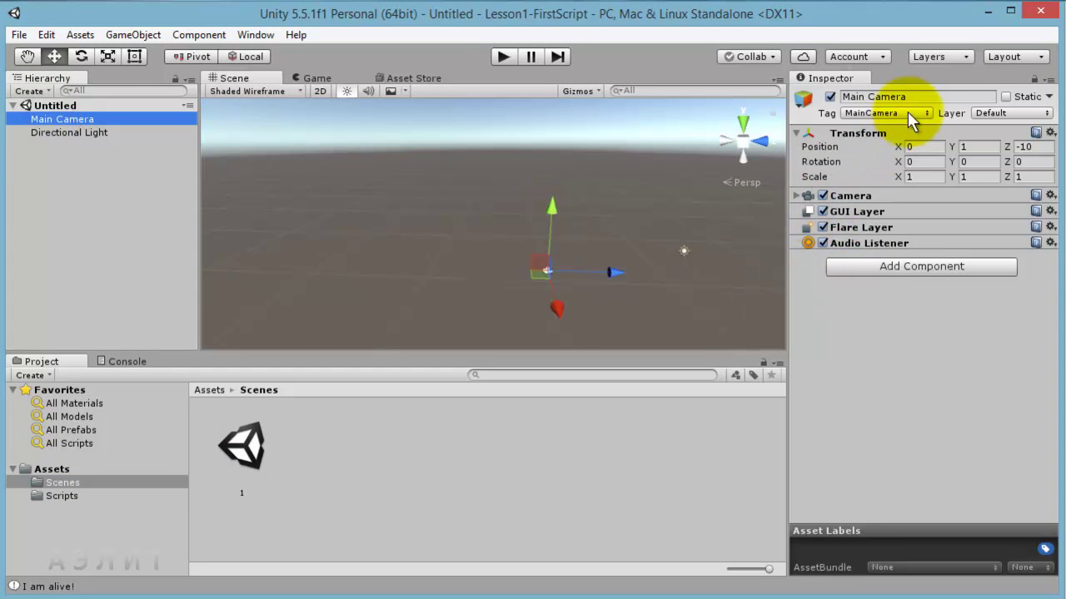
Compare the Directional Light and Main Camera components, ending on Main Camera
left_click(50, 133)
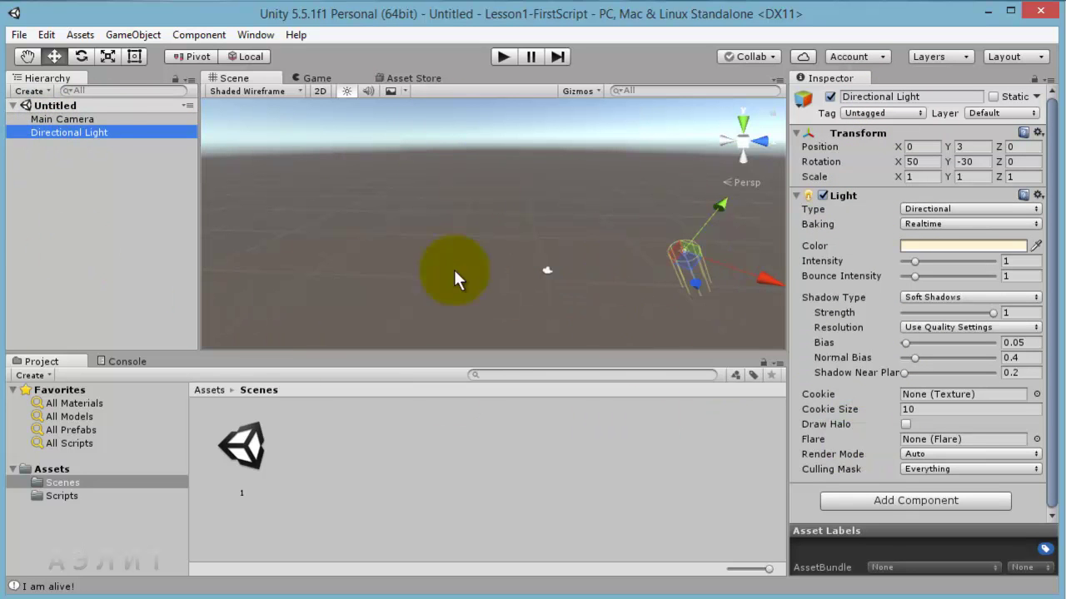
left_click(86, 119)
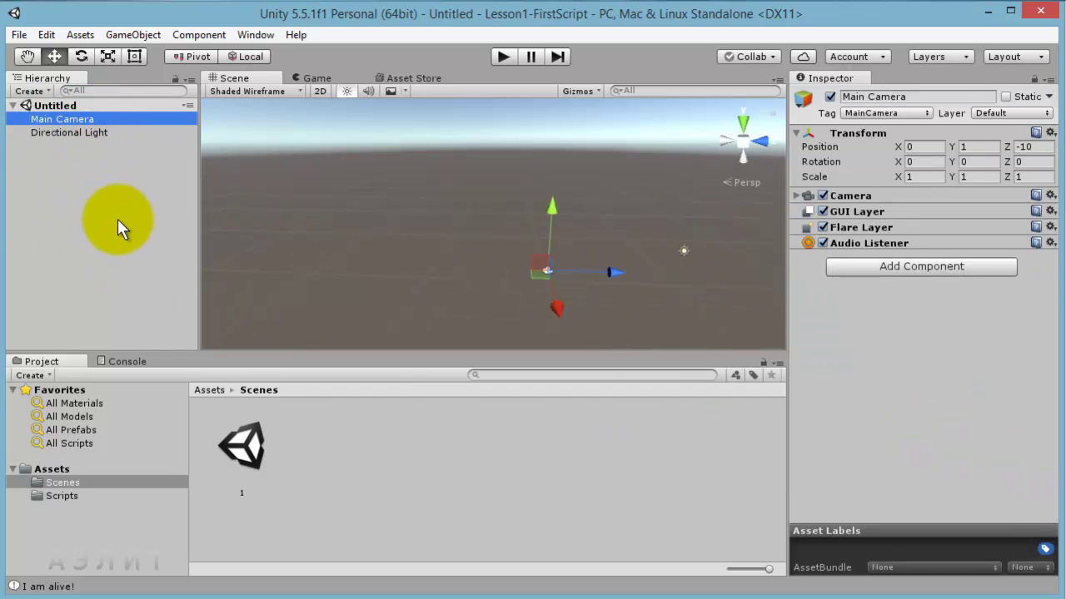
left_click(71, 132)
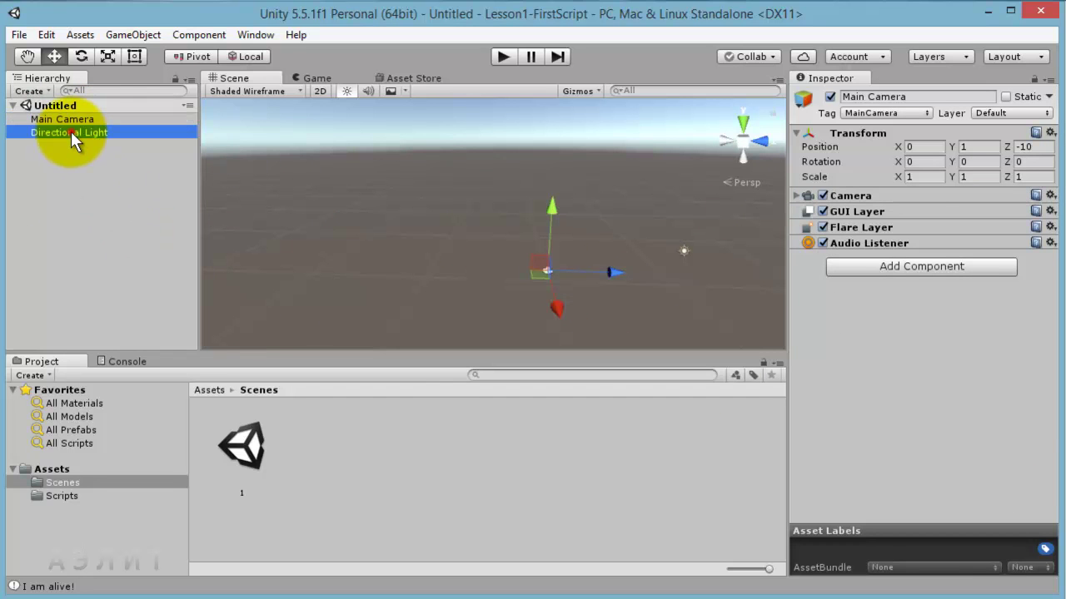
left_click(72, 119)
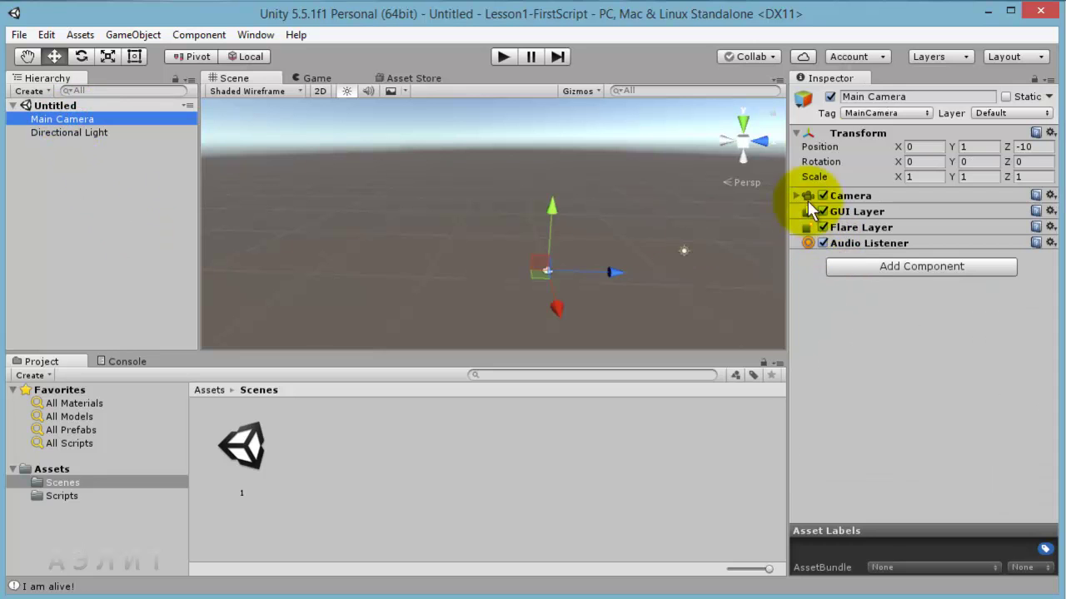
left_click(92, 134)
left_click(88, 118)
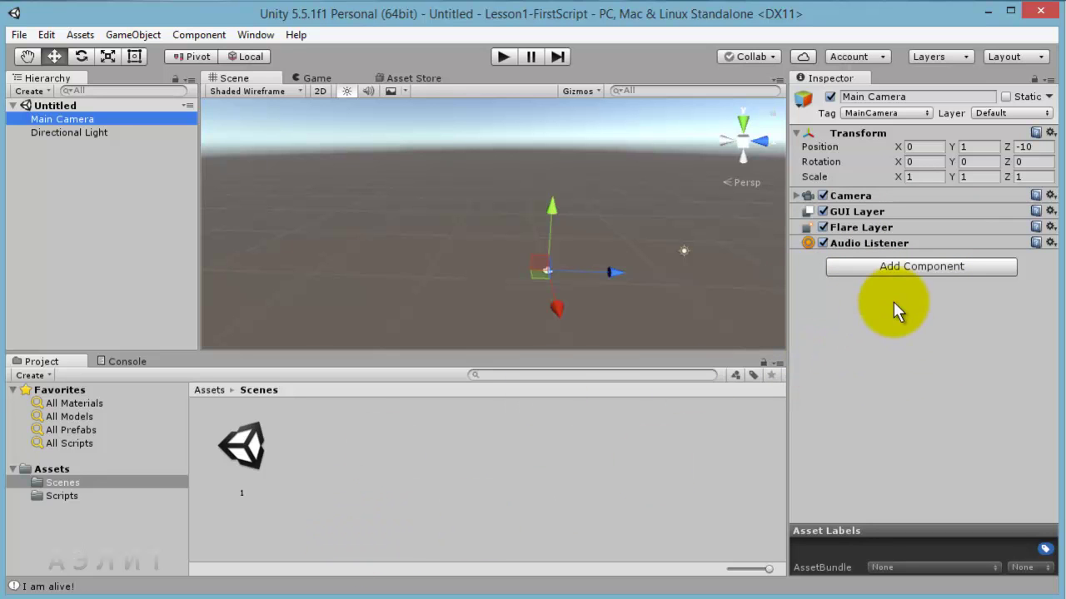
Attach the Control script from the Scripts folder to the Main Camera
left_click(59, 495)
left_click_drag(241, 447, 895, 303)
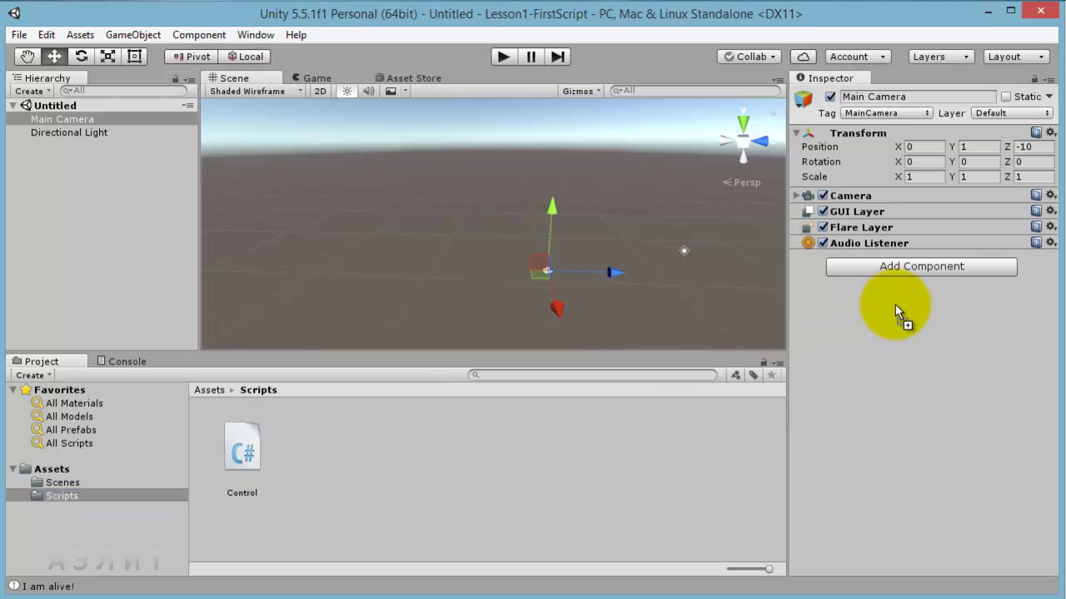
left_click_drag(894, 304, 895, 304)
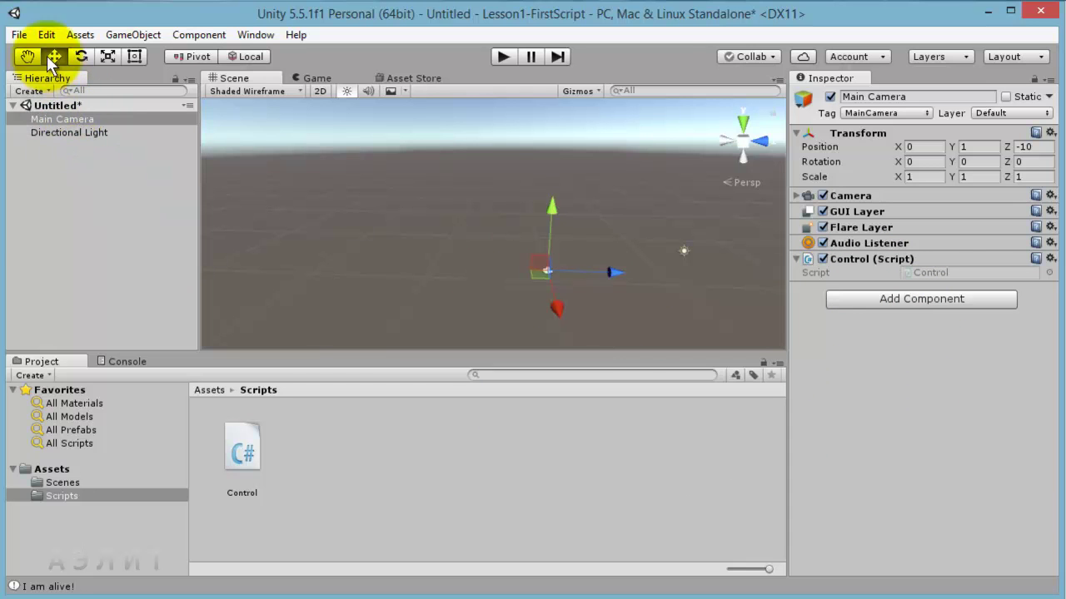
Save the scene as 2.unity in the Scenes folder
left_click(20, 35)
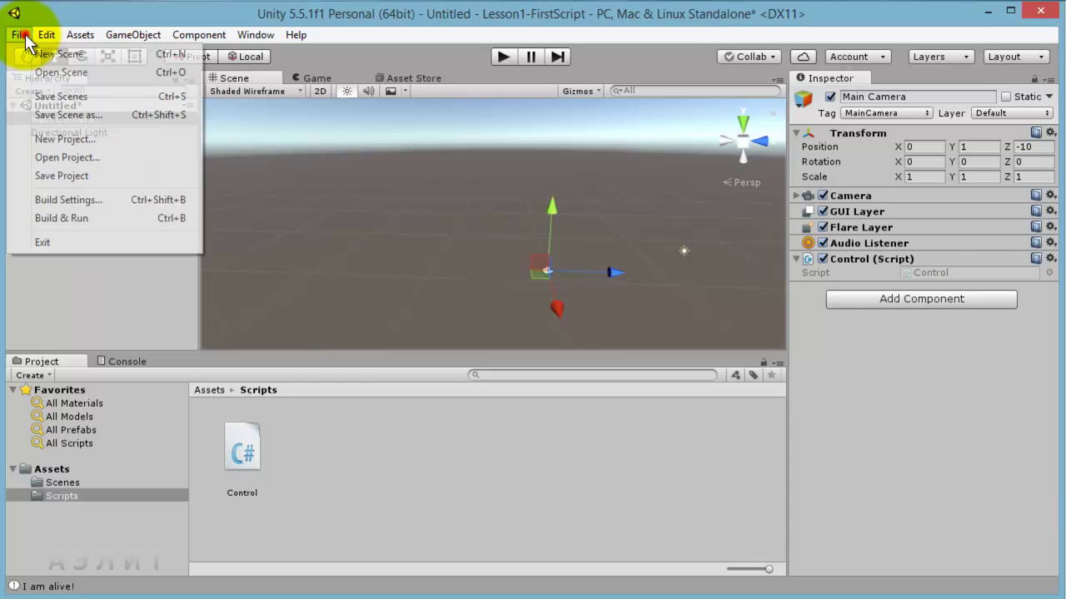
left_click(96, 96)
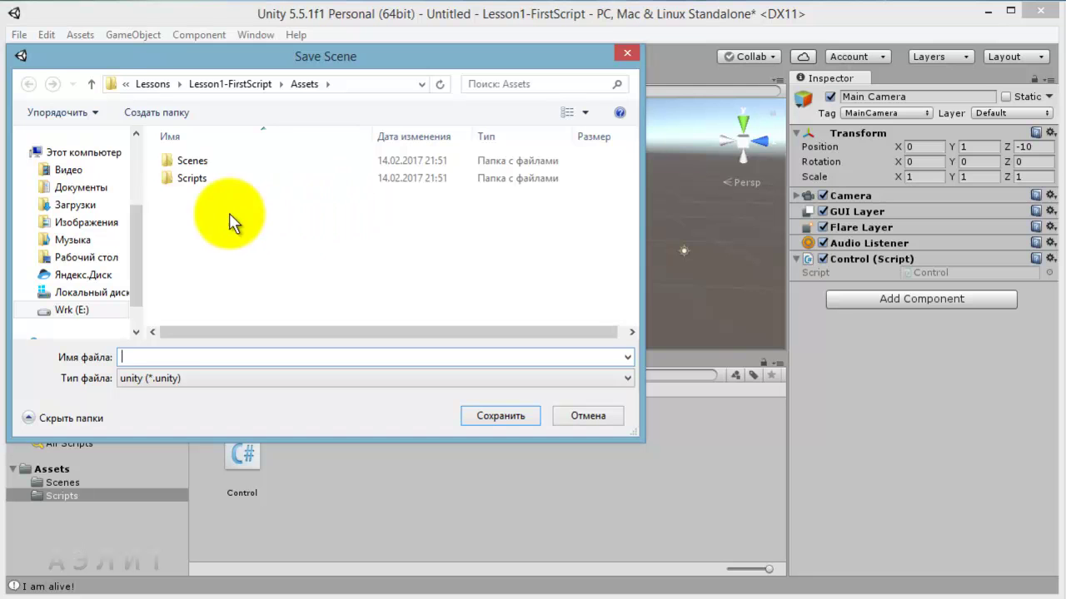
double_click(191, 163)
left_click(158, 364)
type("2")
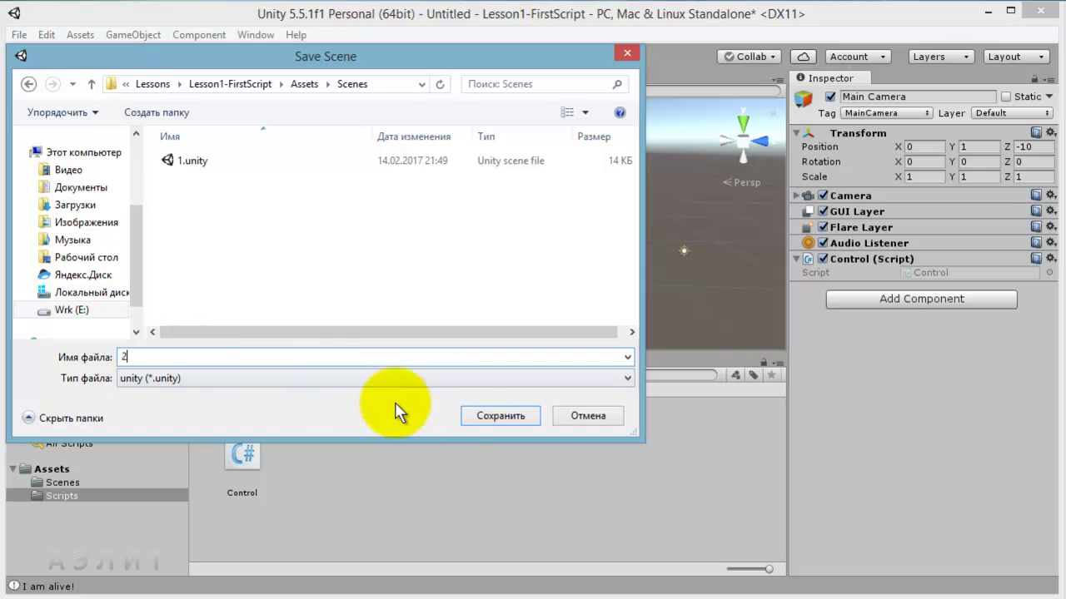
left_click(488, 412)
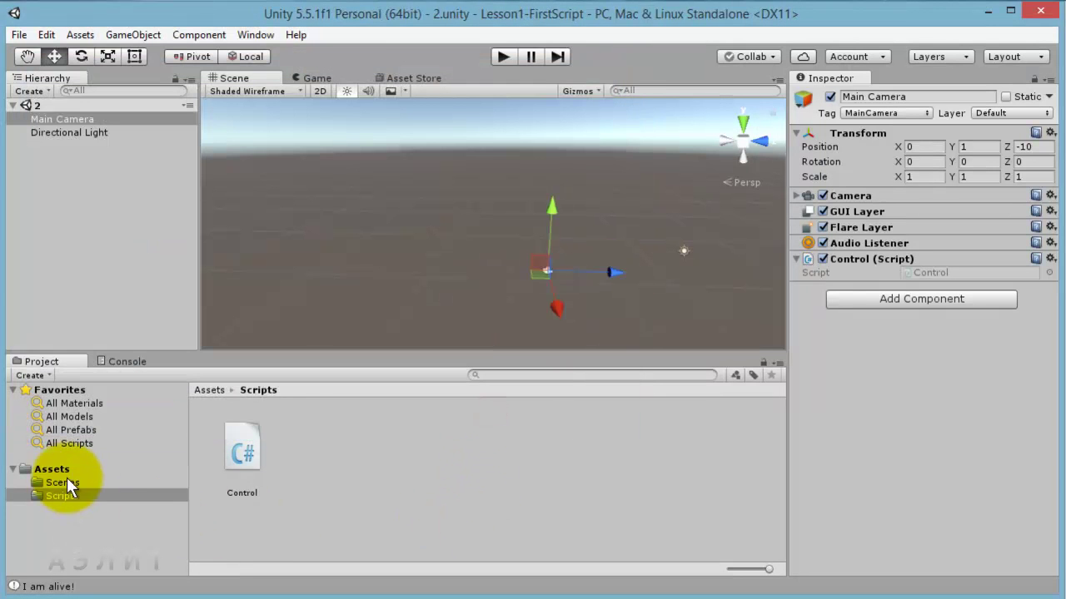
left_click(60, 482)
Inspect the scene assets 2 and 1, then show the Scripts folder contents
left_click(336, 453)
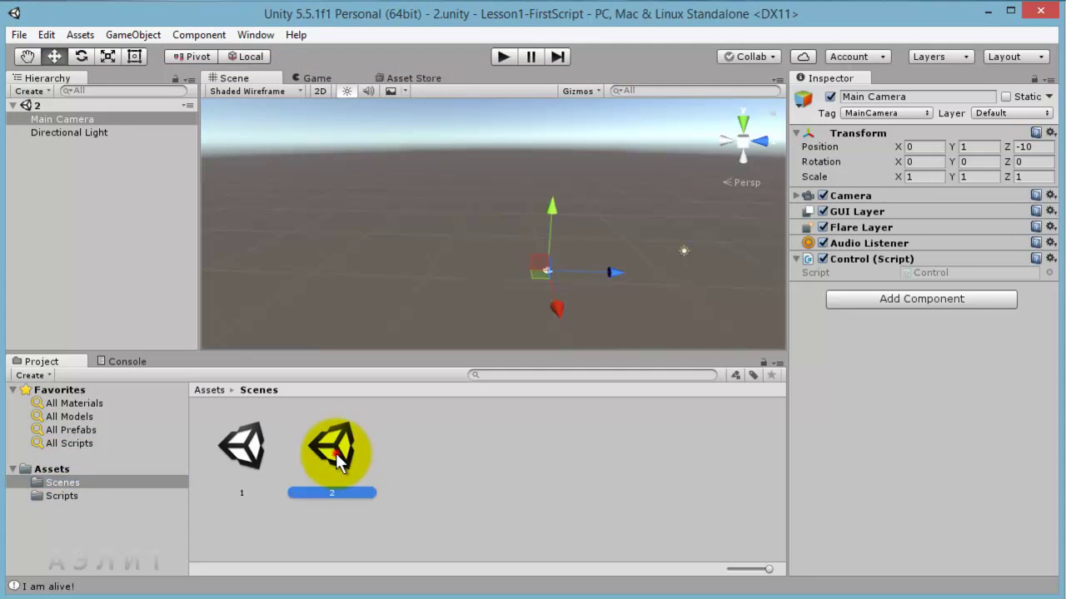
left_click(241, 454)
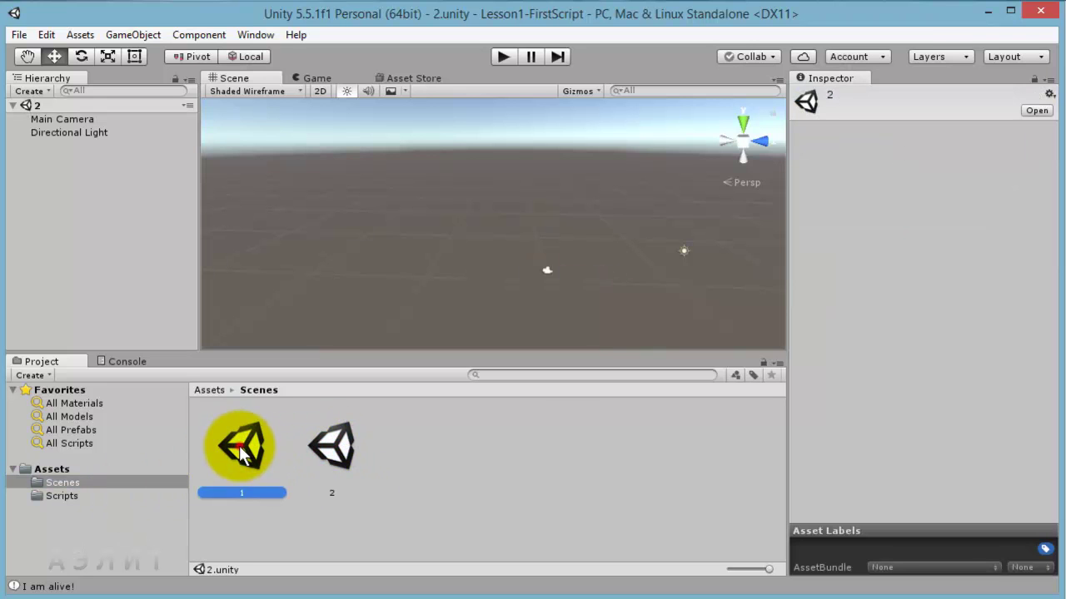
left_click(343, 449)
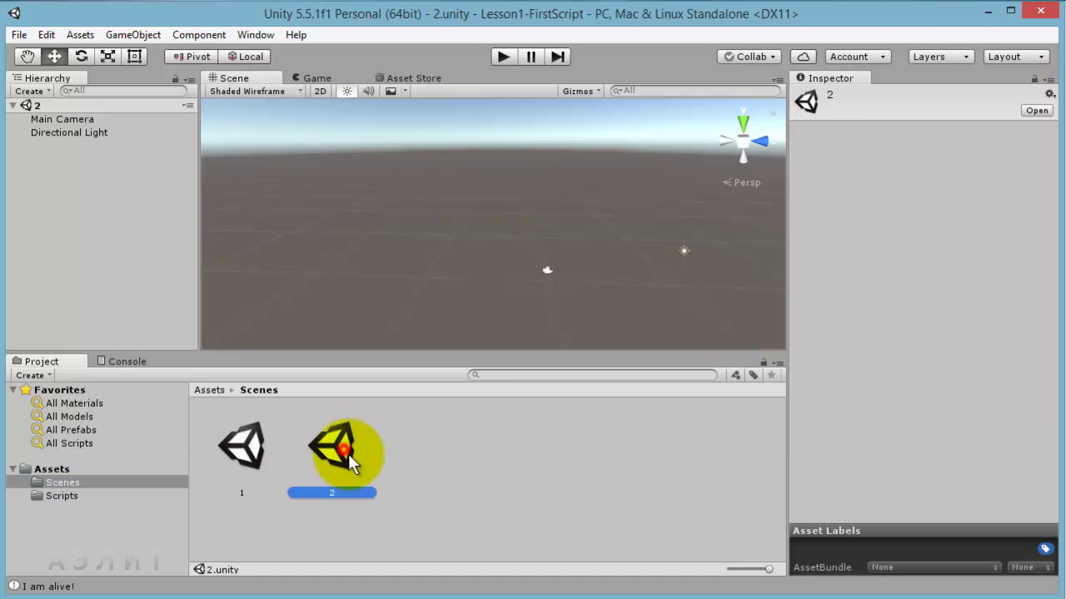
left_click(55, 495)
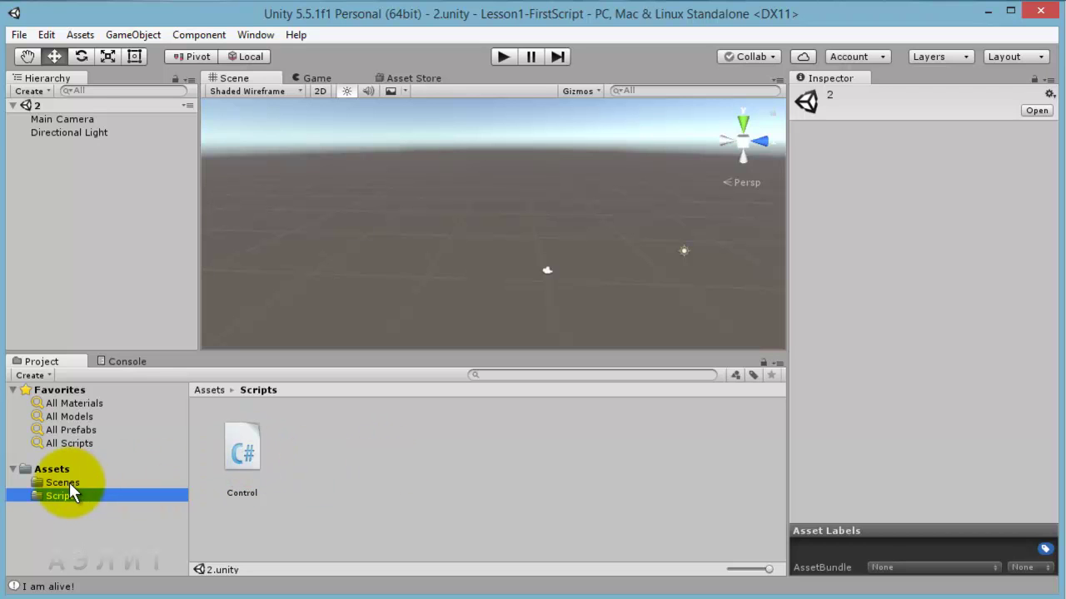
Remove the Control (Script) component from the Main Camera
left_click(54, 119)
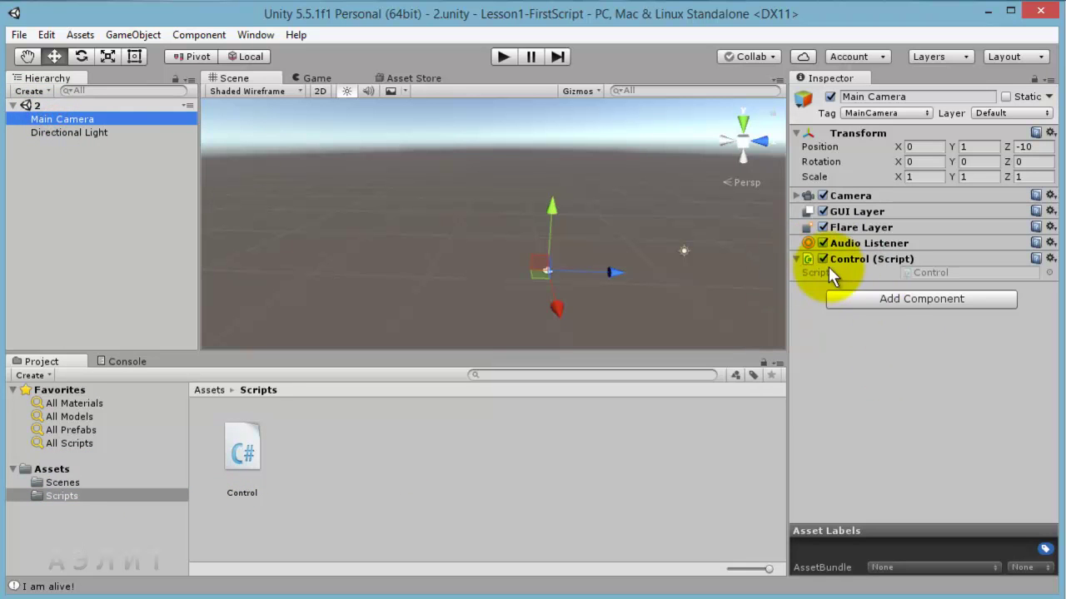
left_click(1049, 259)
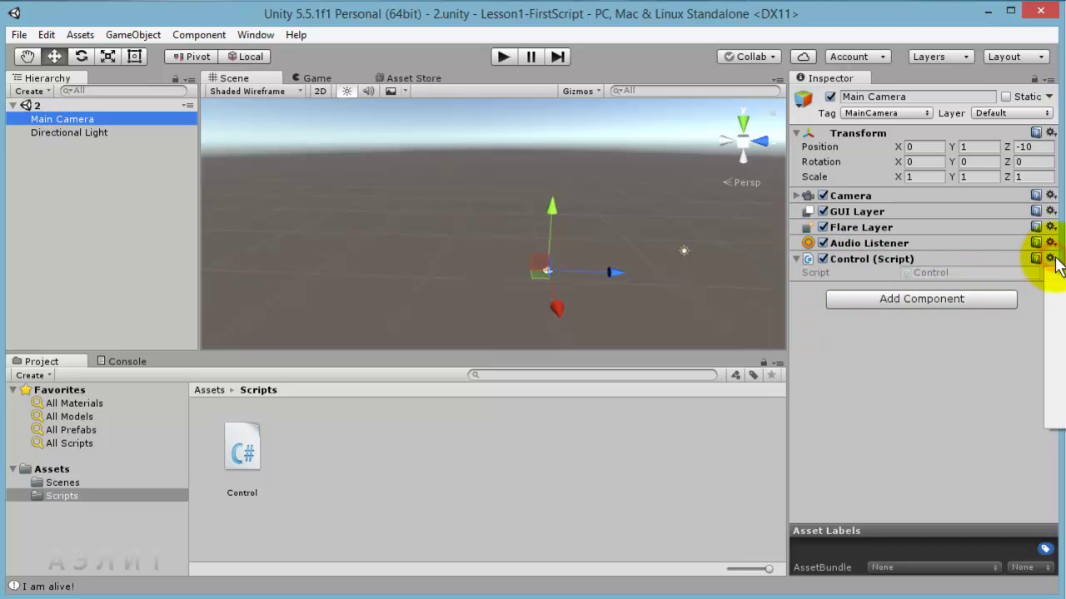
left_click(1056, 301)
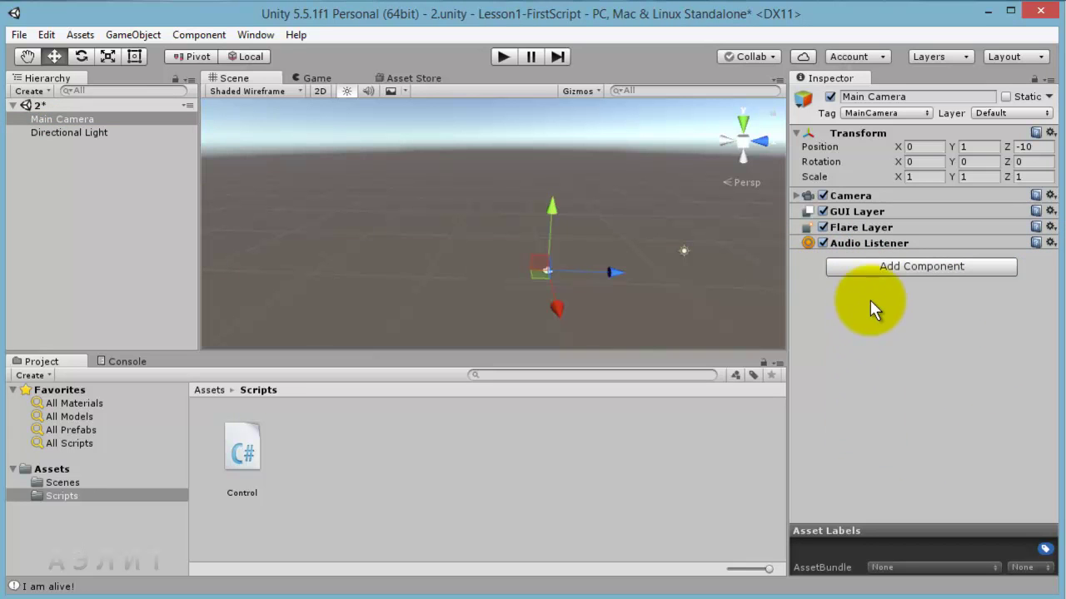
left_click(881, 265)
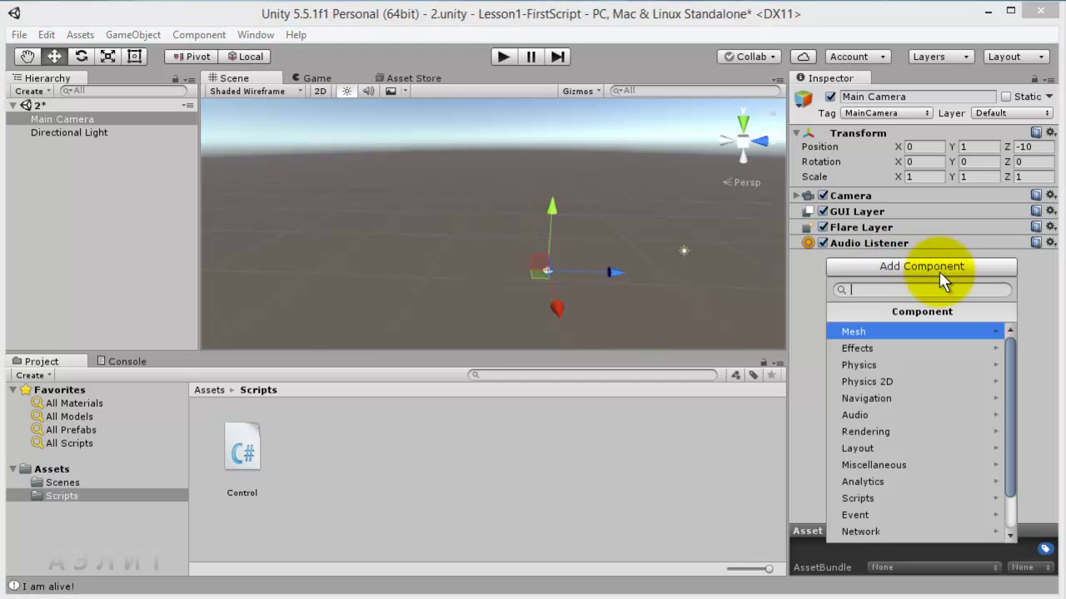
Create a new C# script named Control2 and add it to the Main Camera
left_click_drag(1011, 358, 1010, 391)
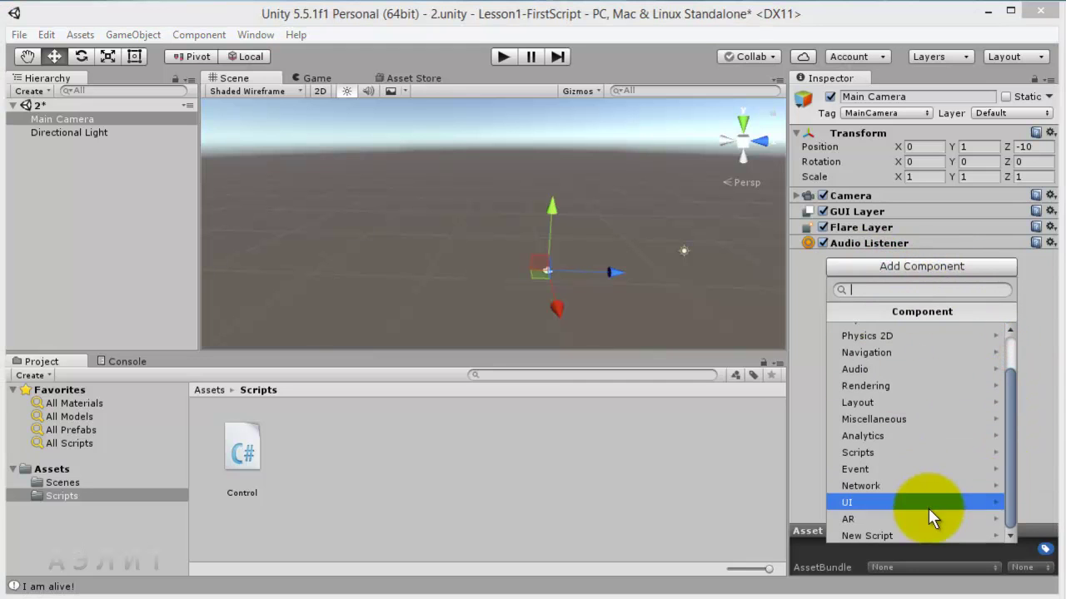
left_click(916, 536)
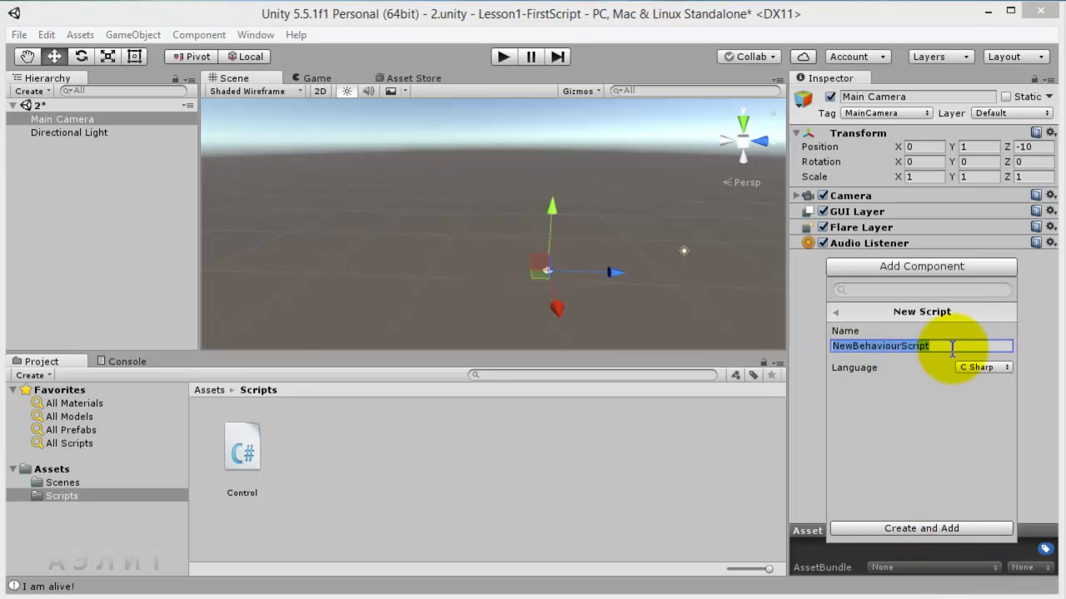
type("Control2")
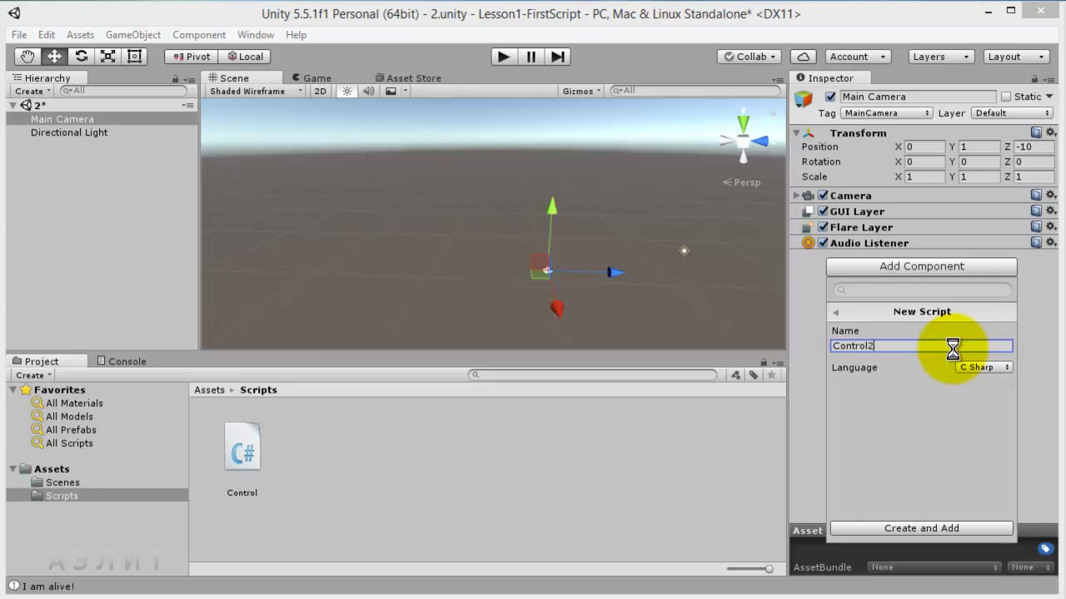
key("Return")
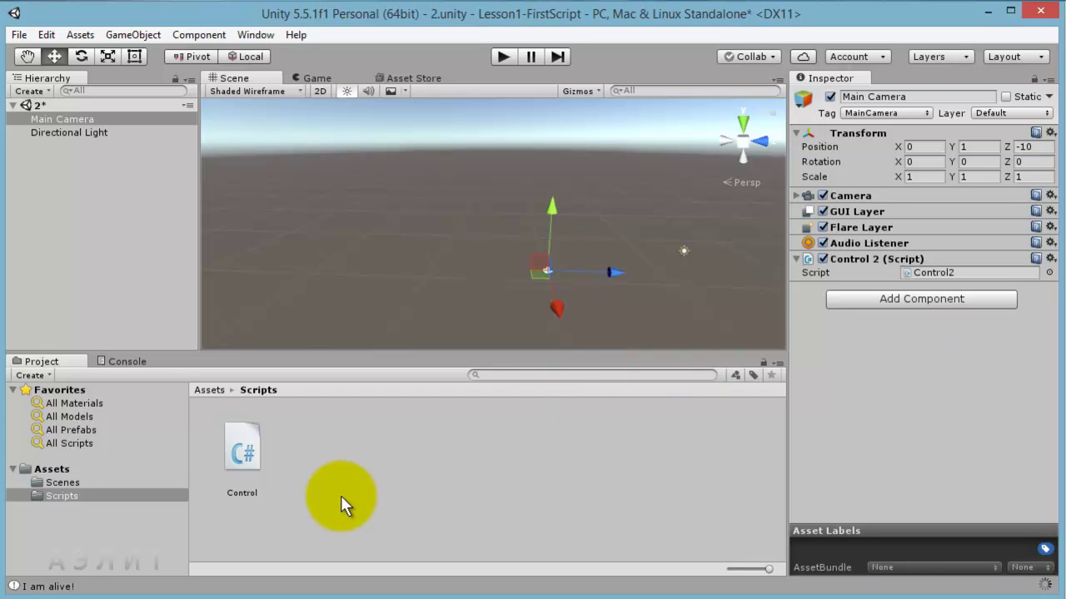
Drag Control2 from the Assets root into the Scripts folder, then reselect Main Camera
left_click(52, 470)
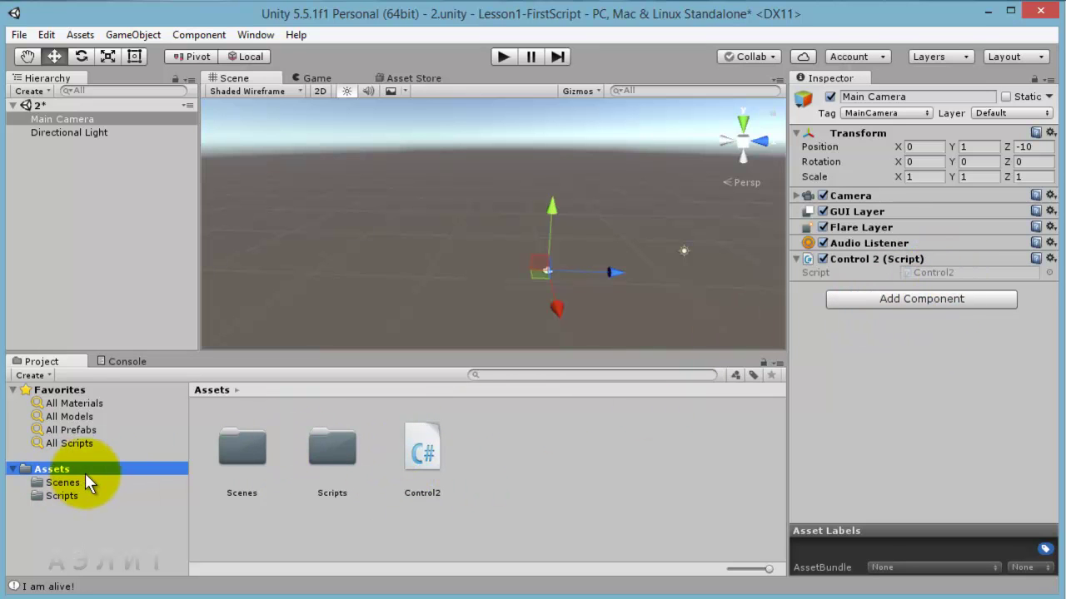
left_click(421, 456)
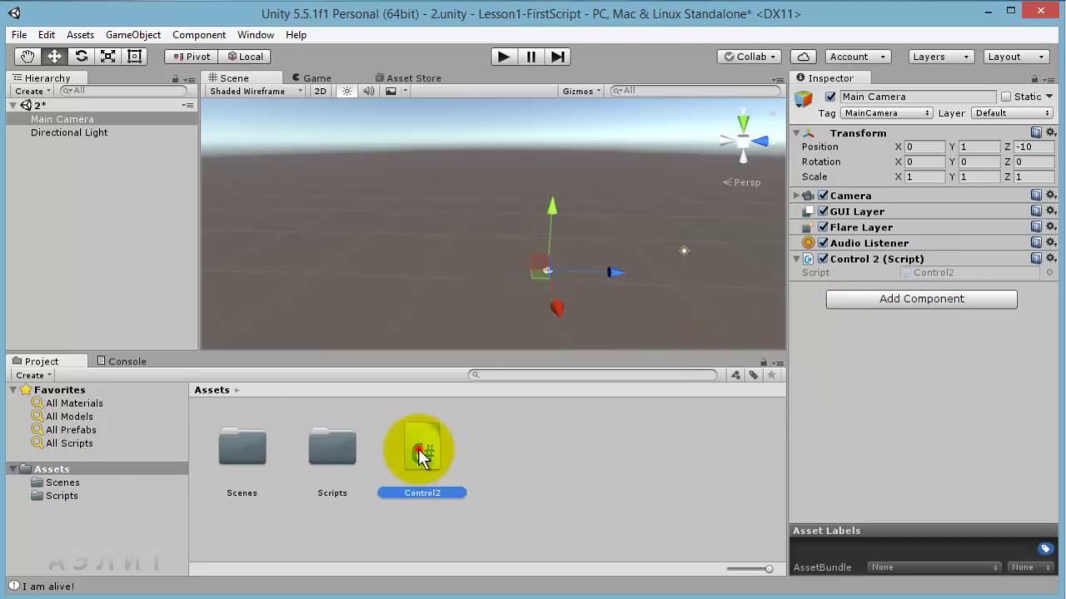
left_click_drag(420, 456, 337, 453)
double_click(337, 454)
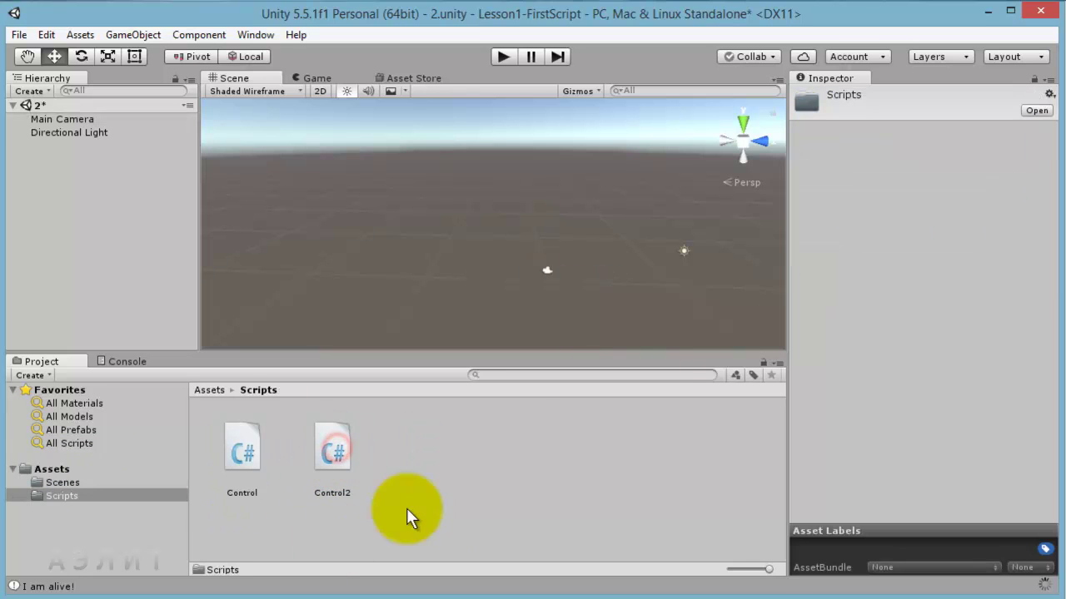
right_click(420, 452)
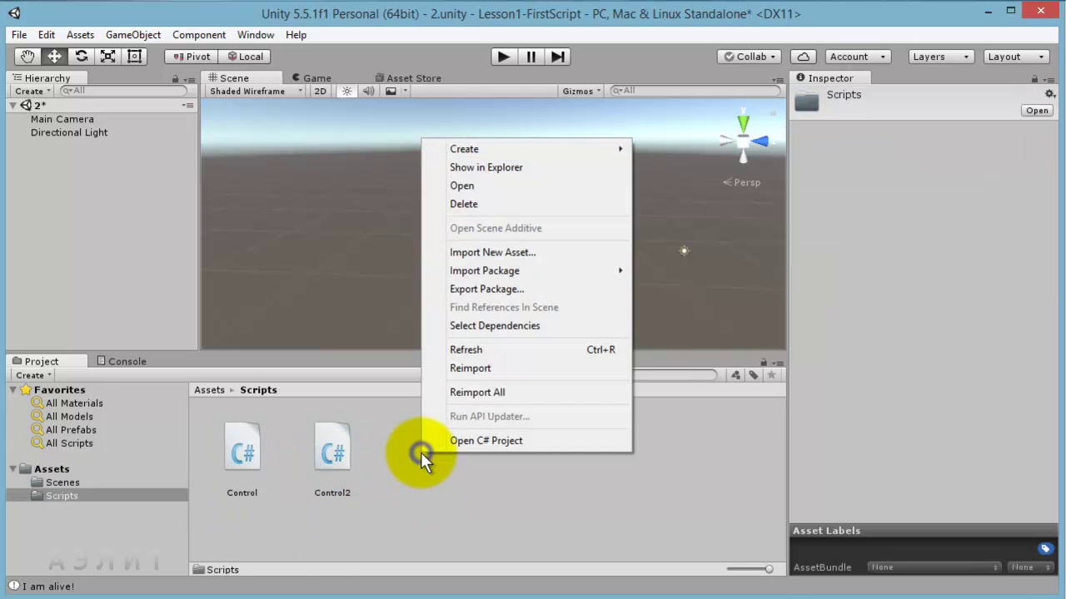
left_click(425, 506)
left_click(47, 121)
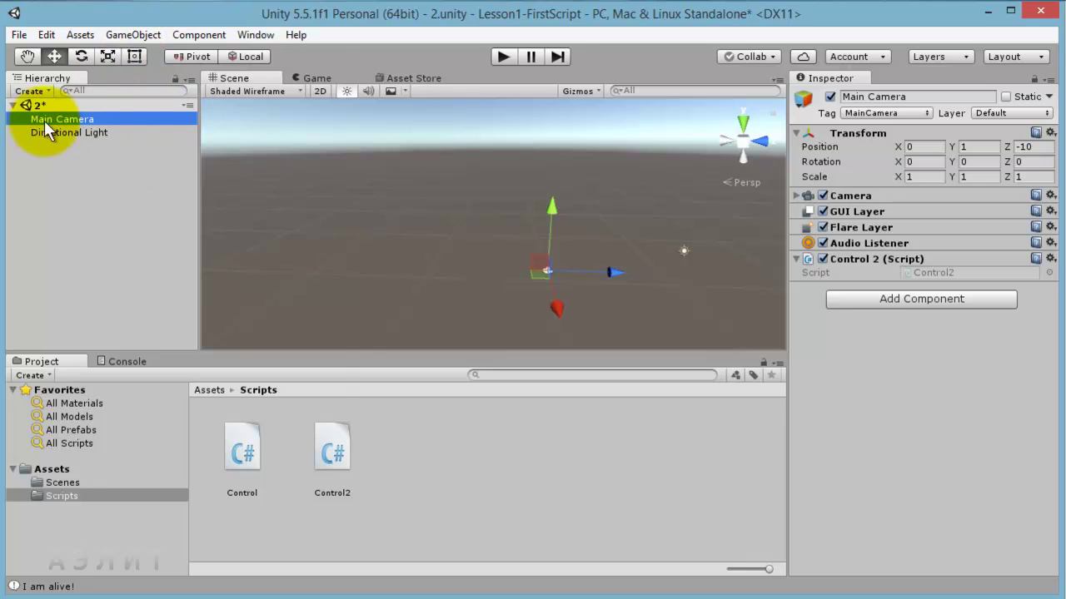
Create an empty GameObject and rename it Control
left_click(132, 35)
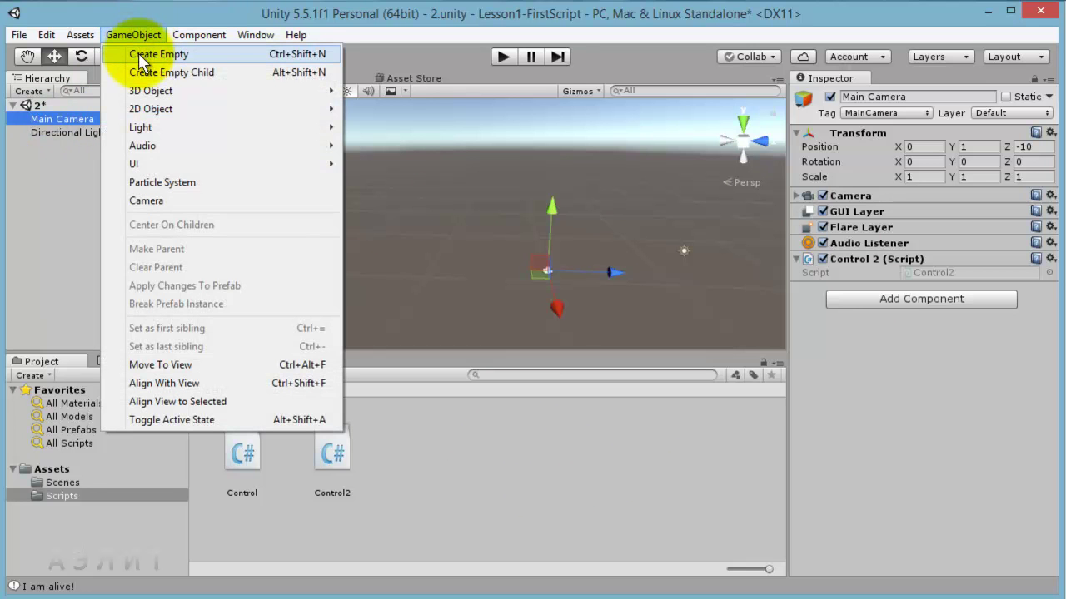
left_click(139, 53)
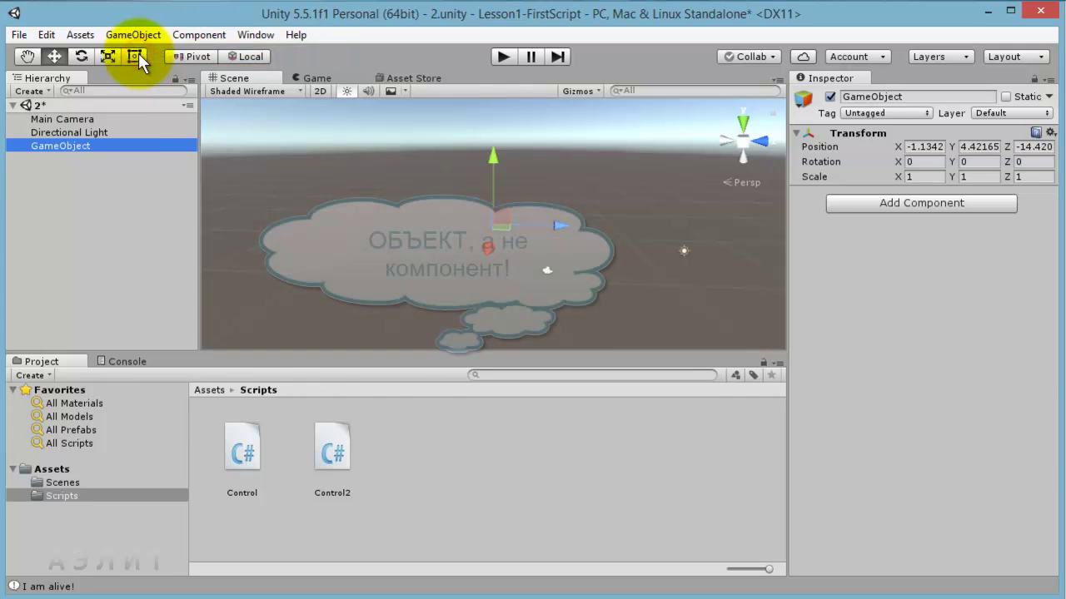
left_click(42, 143)
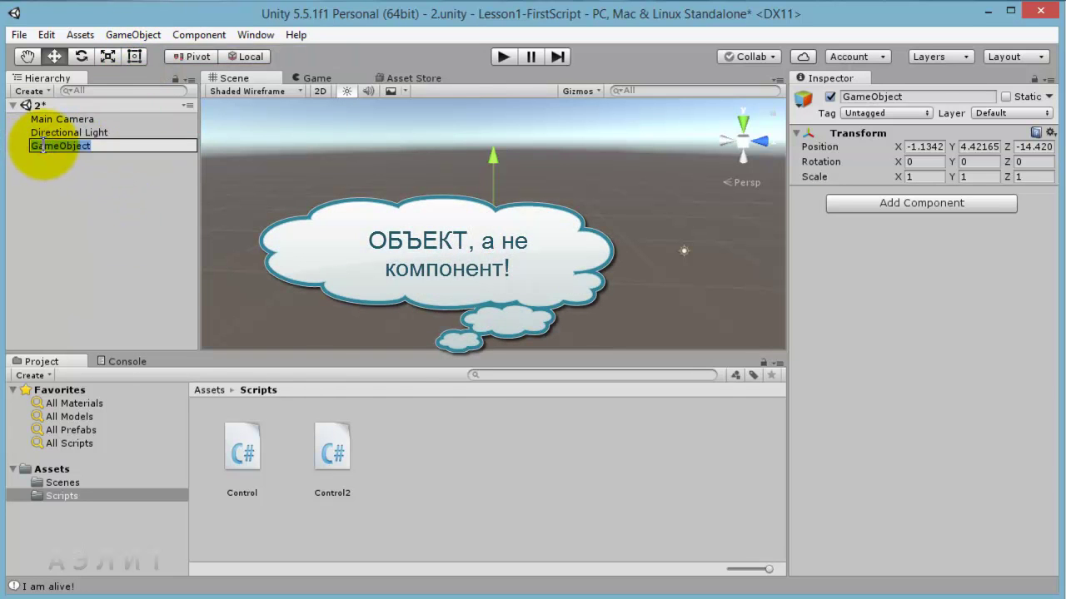
type("Control")
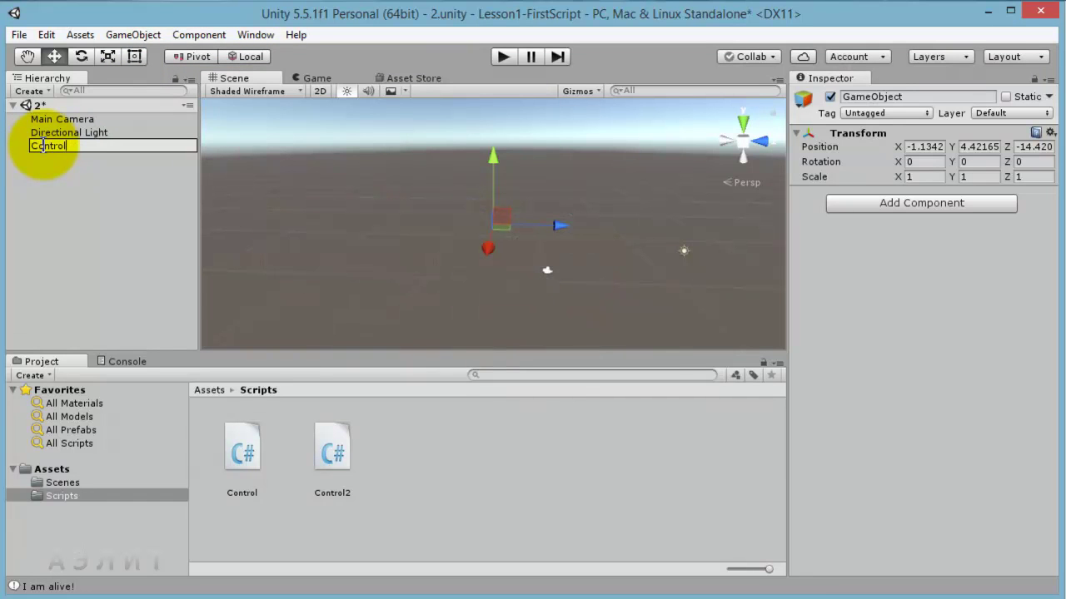
key("Return")
left_click(43, 146)
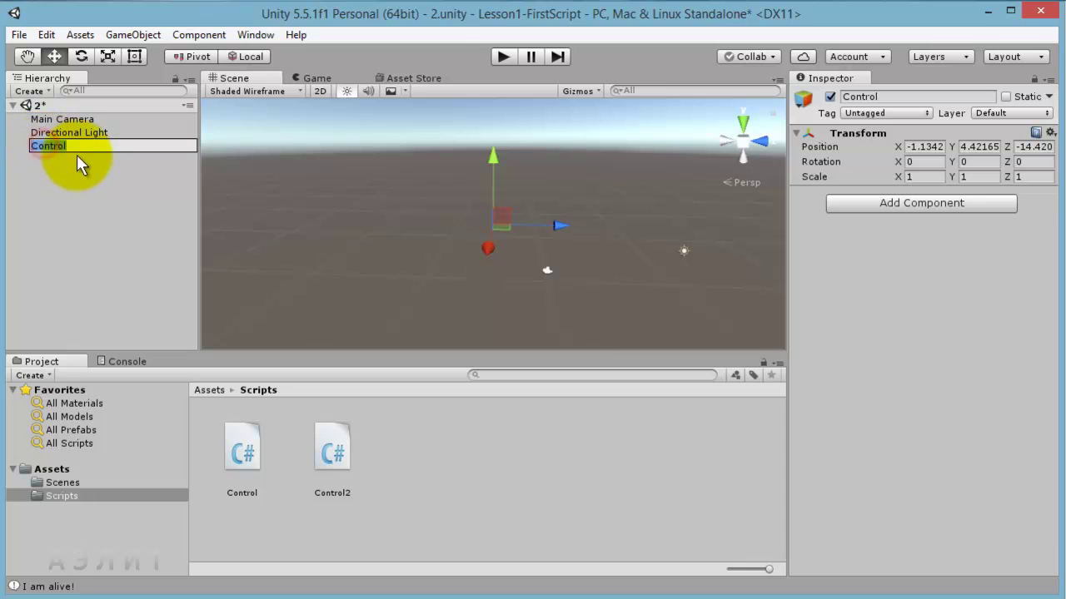
left_click(84, 147)
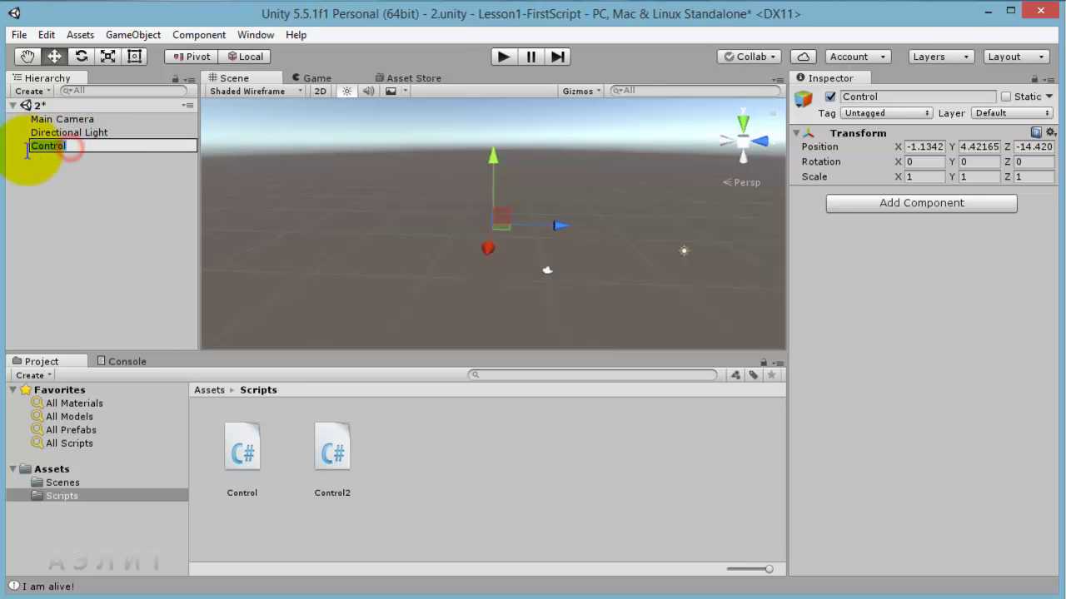
left_click(71, 146)
Remove Control 2 (Script) from Main Camera and attach Control2 to the Control object
left_click(71, 121)
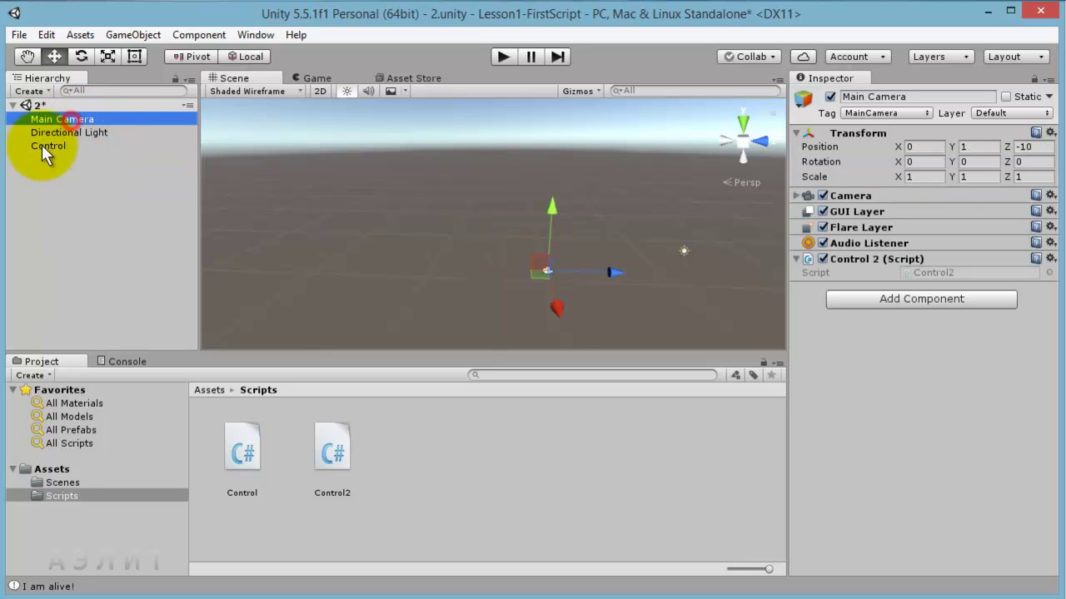
left_click(1050, 259)
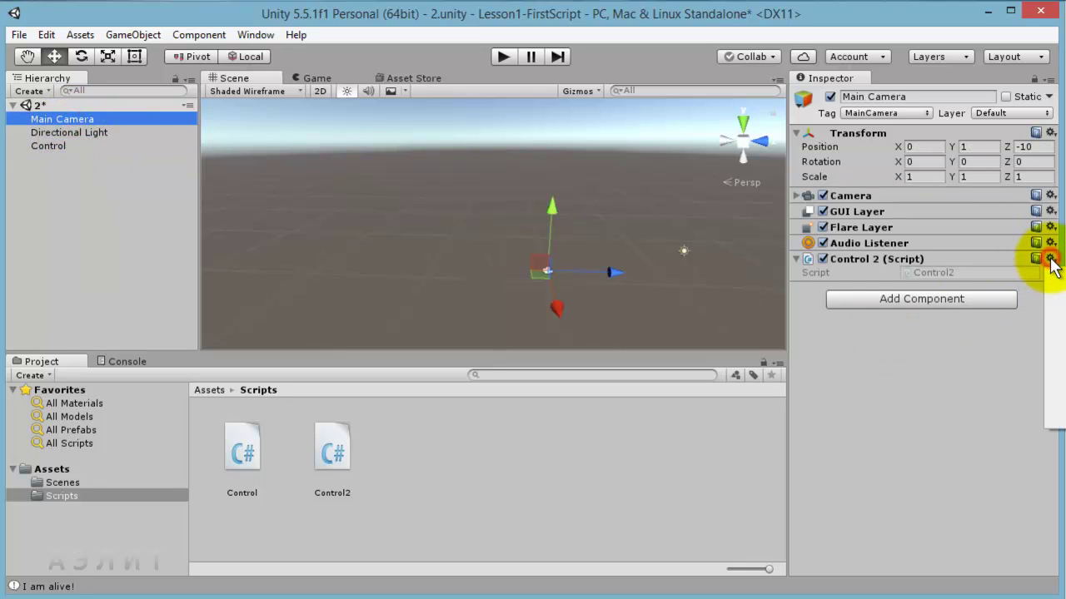
left_click(1054, 298)
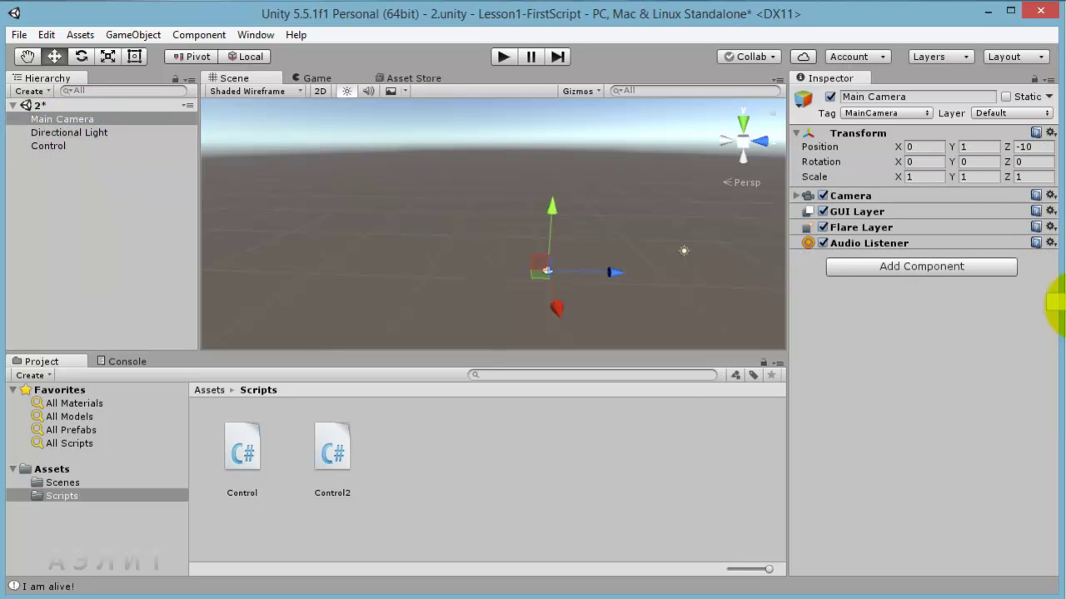
left_click(48, 145)
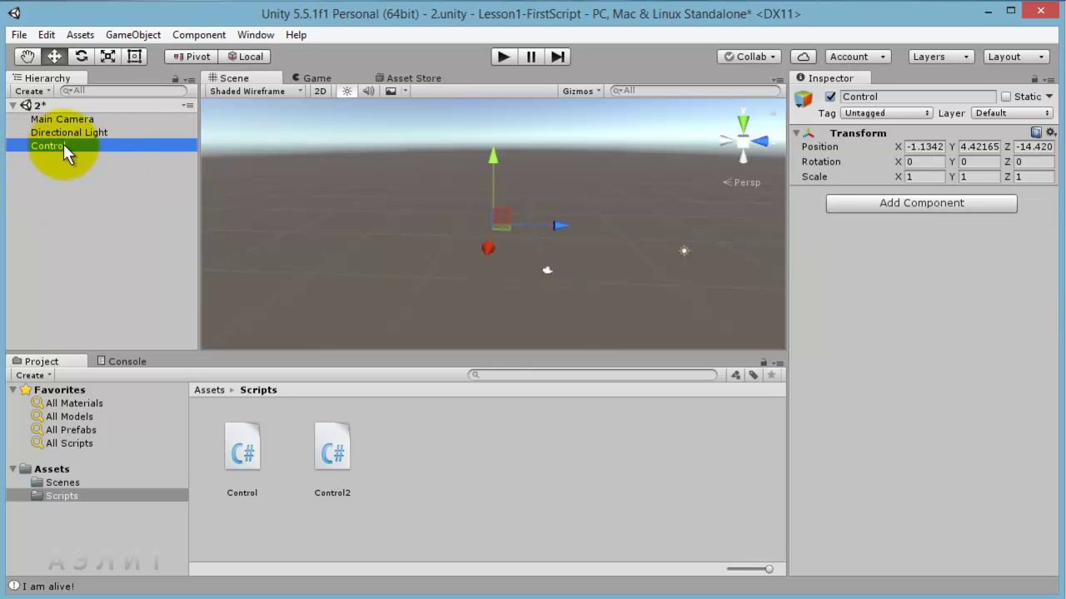
left_click_drag(326, 464, 919, 256)
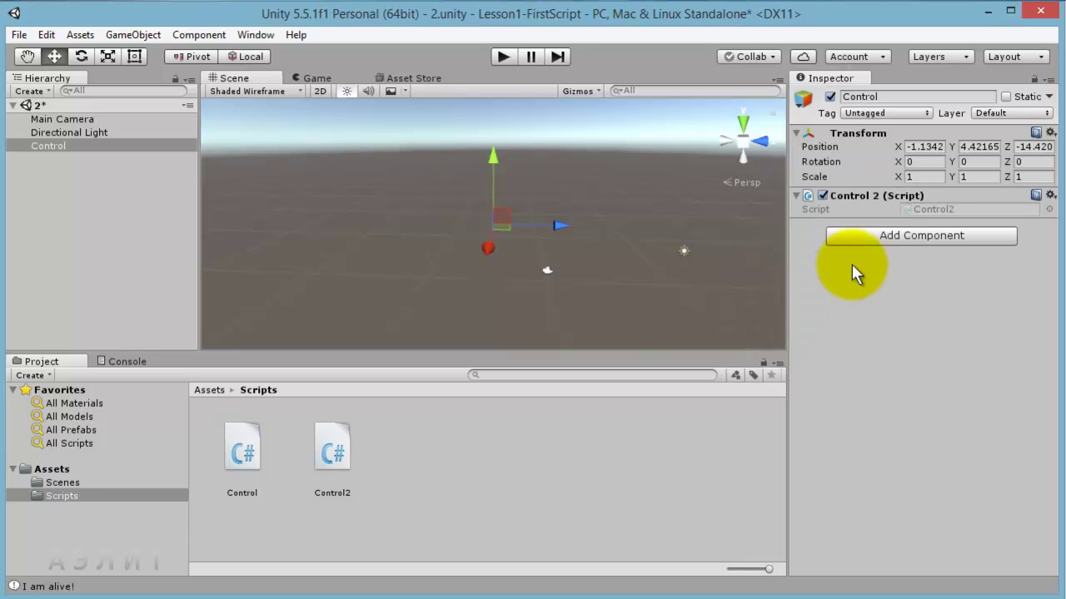
Save Scene 2 with File > Save Scenes and open the Control2 script in MonoDevelop
left_click(20, 34)
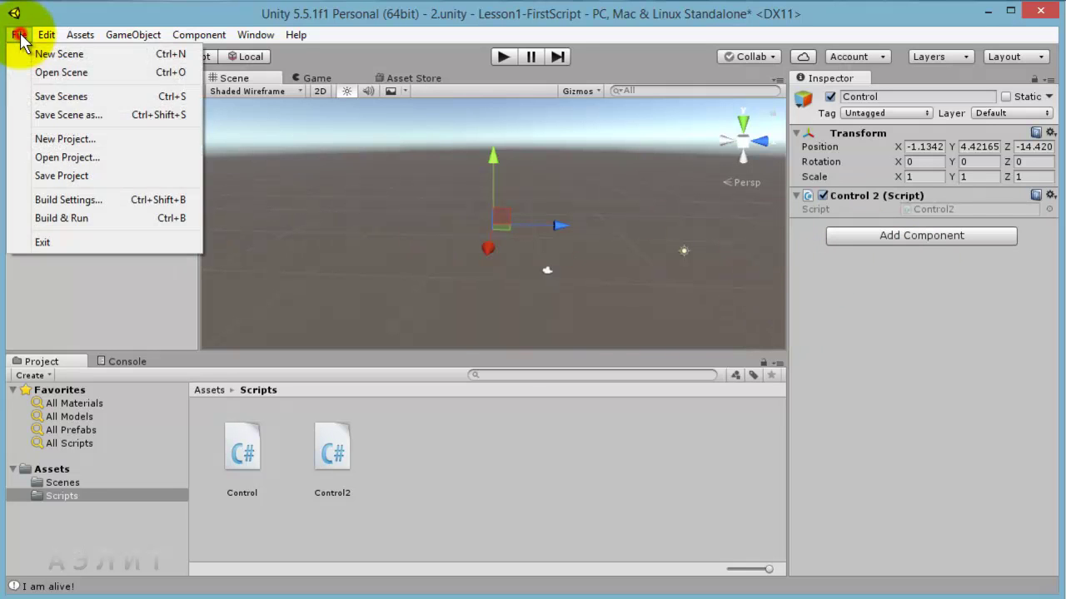
left_click(35, 94)
left_click(430, 485)
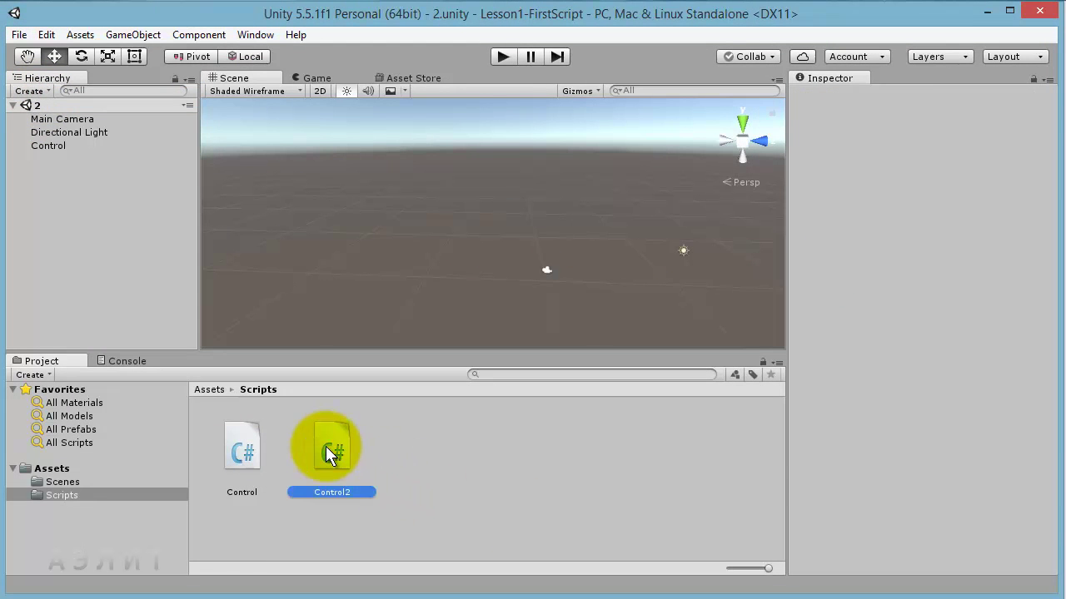
left_click(327, 450)
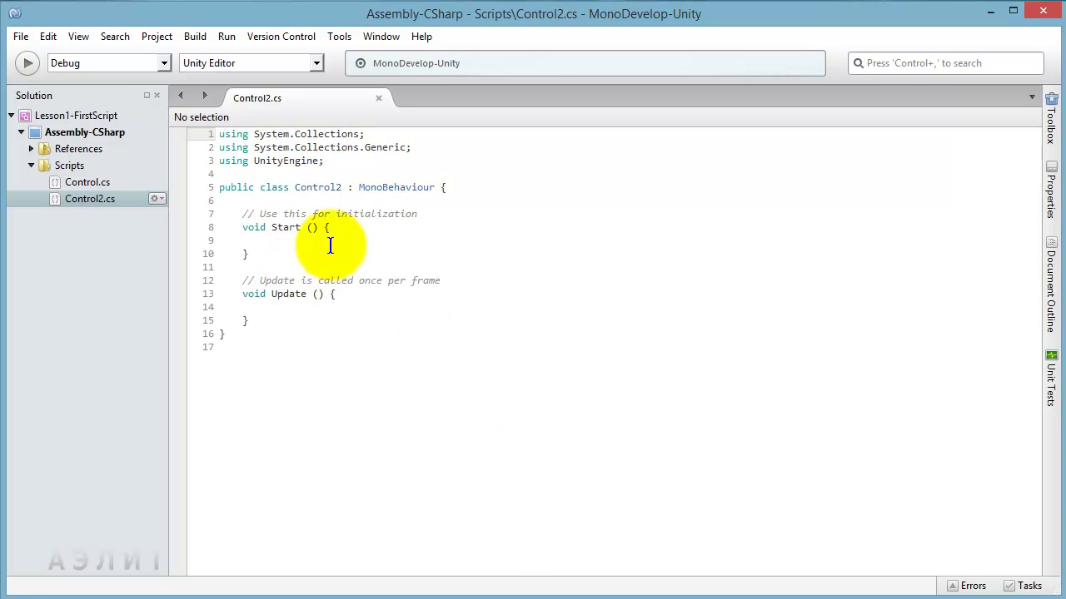
Delete the Update method and its comment, then add a blank line after the class's opening brace
left_click(331, 240)
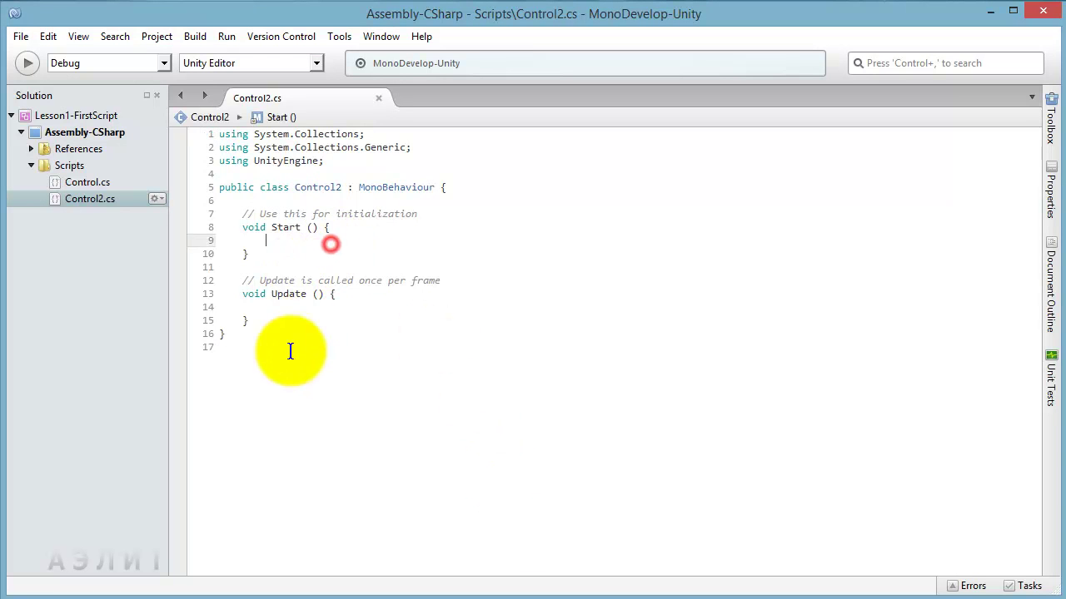
left_click_drag(241, 280, 257, 320)
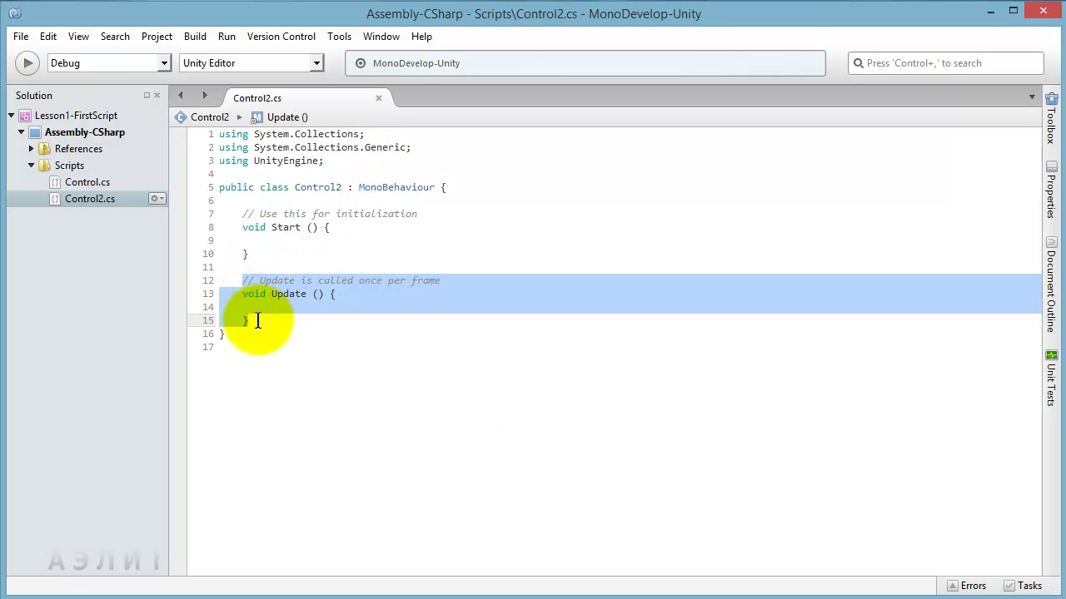
key("Delete")
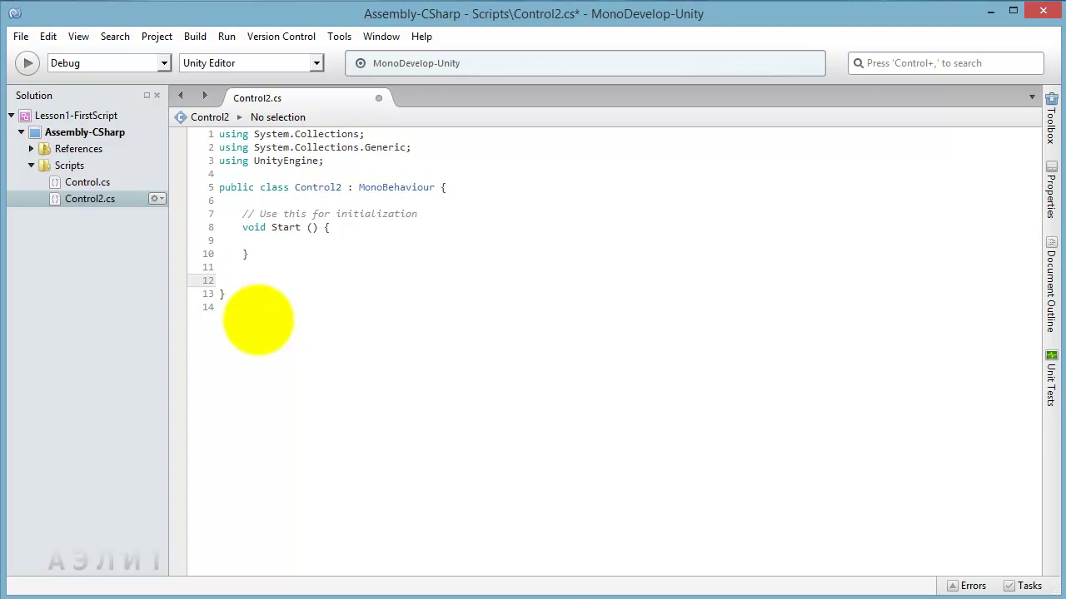
left_click(456, 202)
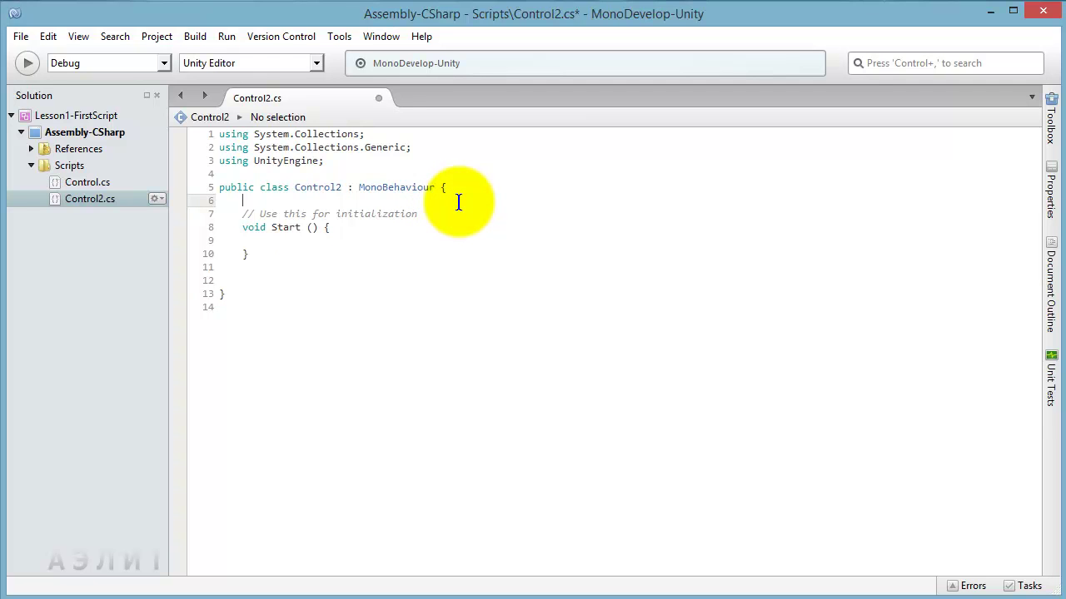
key("Return")
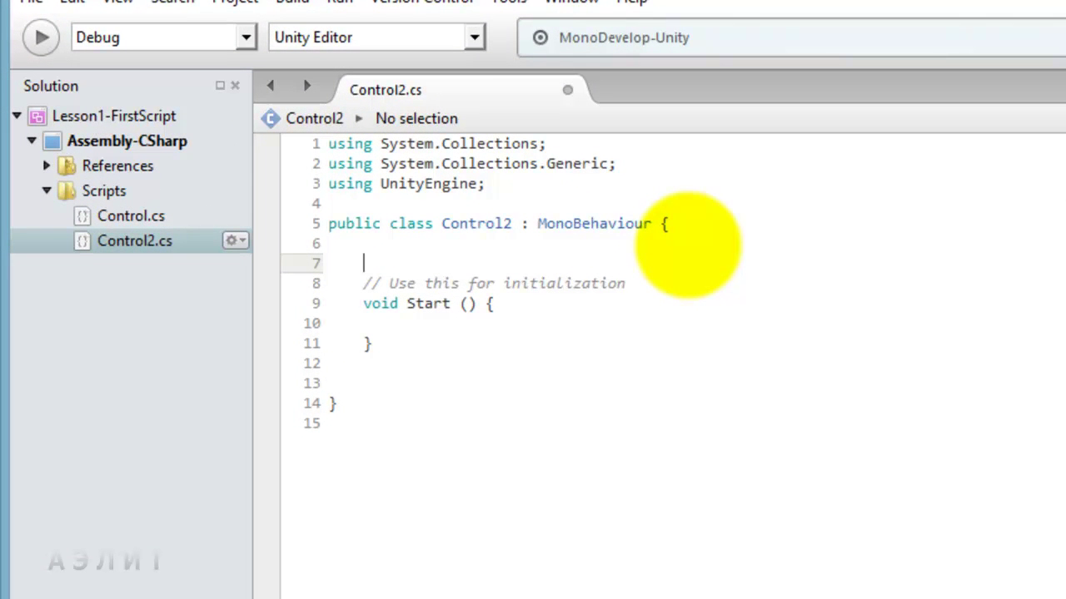
Declare the fields int a;, int b; and int sum; at the top of Control2
type("in")
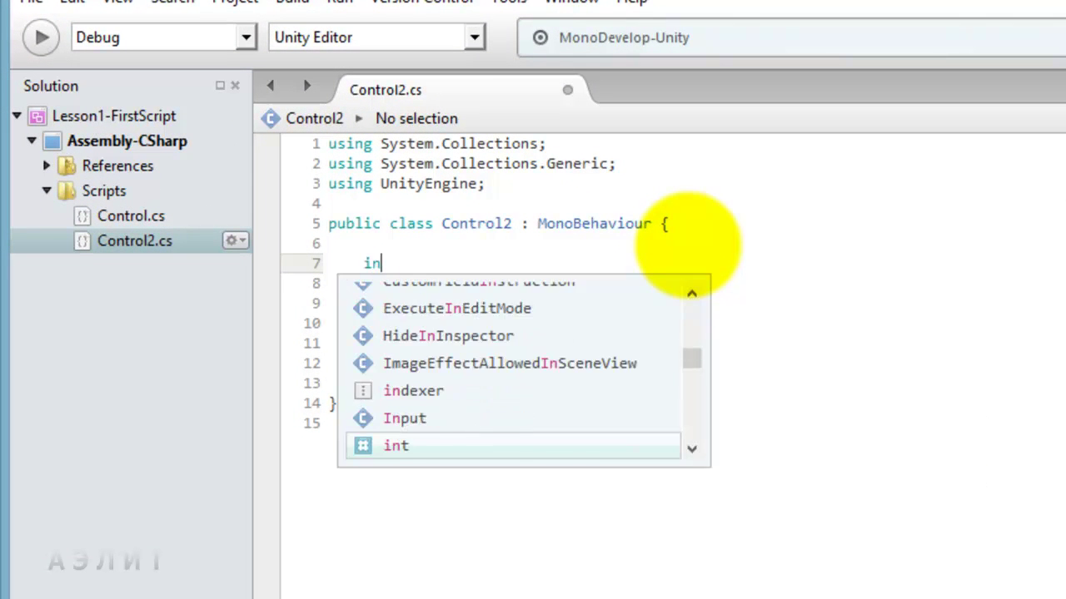
type("t")
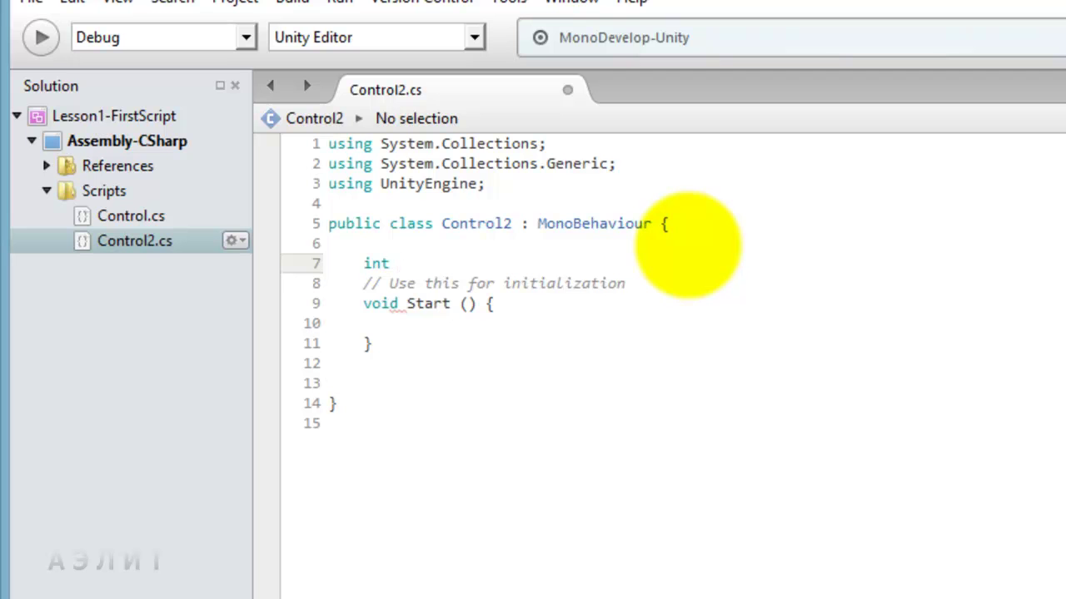
type(" a;")
key("Return")
type("int b;")
key("Return")
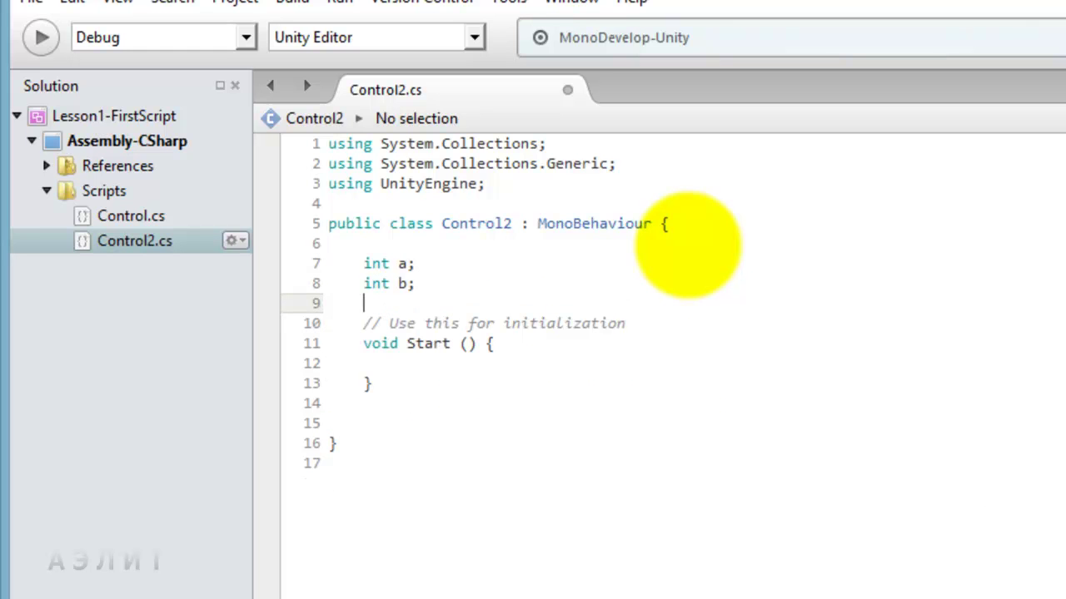
key("Return")
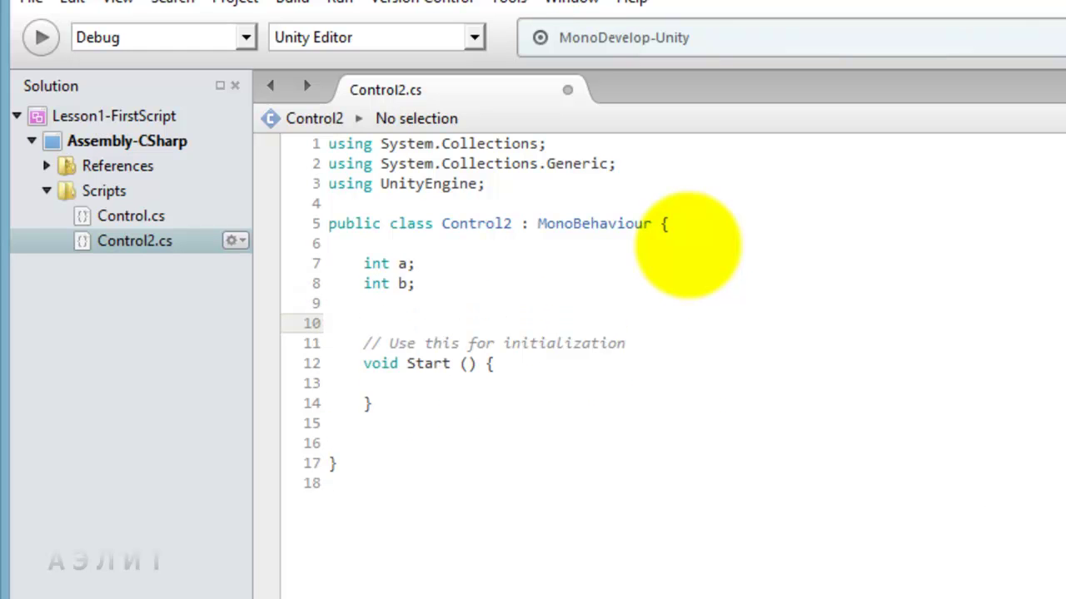
key("Up")
type("int sum;")
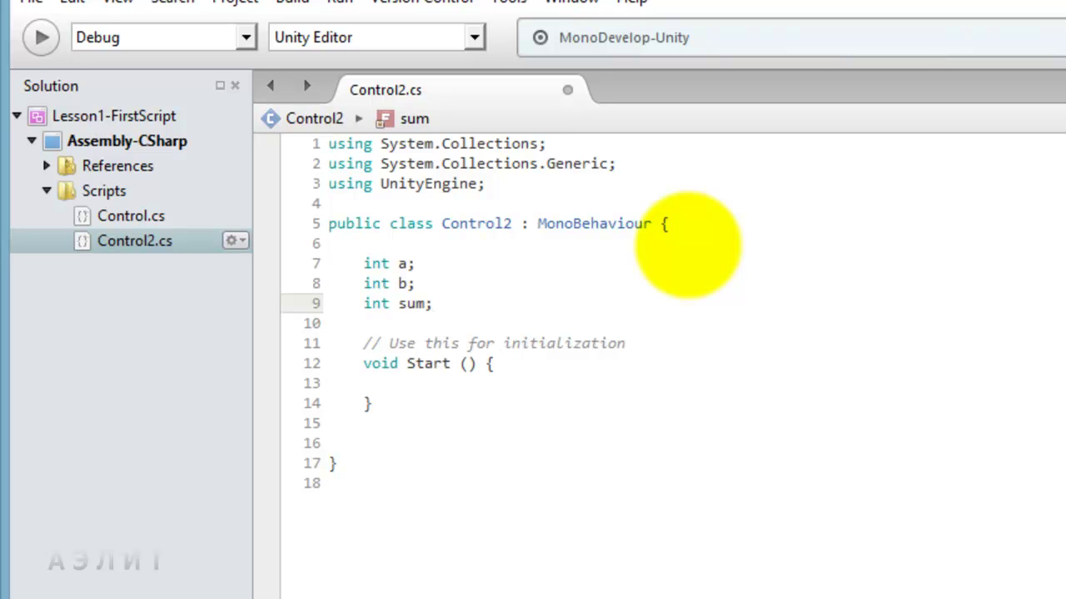
Put the caret just before the field name a on the int a; line
key("Up")
key("Up")
key("Left")
key("Left")
key("Left")
key("Left")
key("Left")
key("Left")
key("shift+Right")
key("shift+Right")
key("shift+Right")
key("Down")
key("Up")
key("Right")
key("Right")
key("Left")
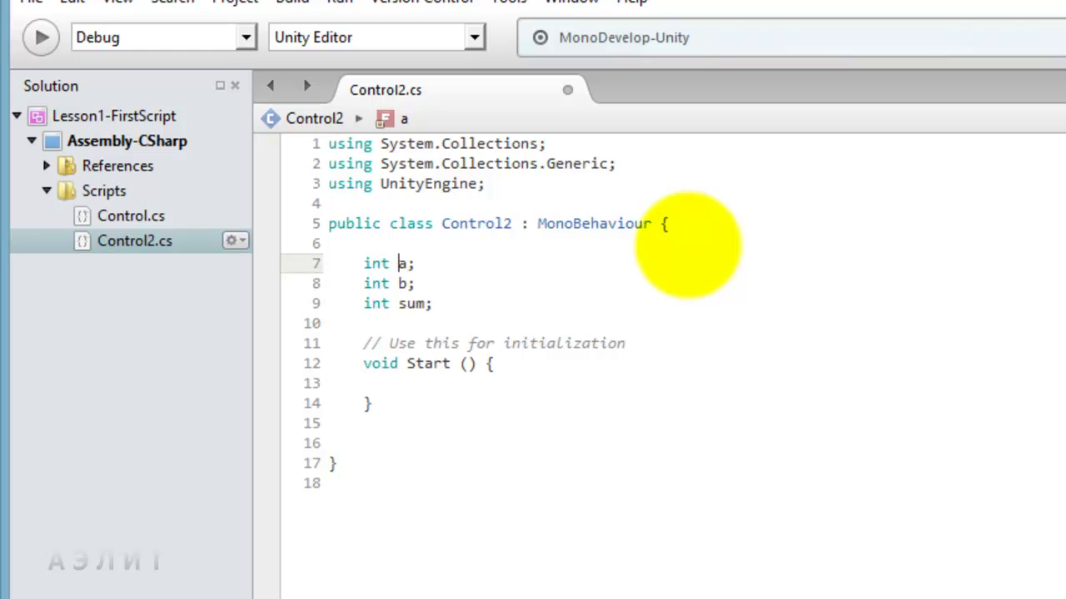
key("Down")
key("Up")
key("Right")
key("Left")
Rename field a to Number_a and start a new line below it
type("Number")
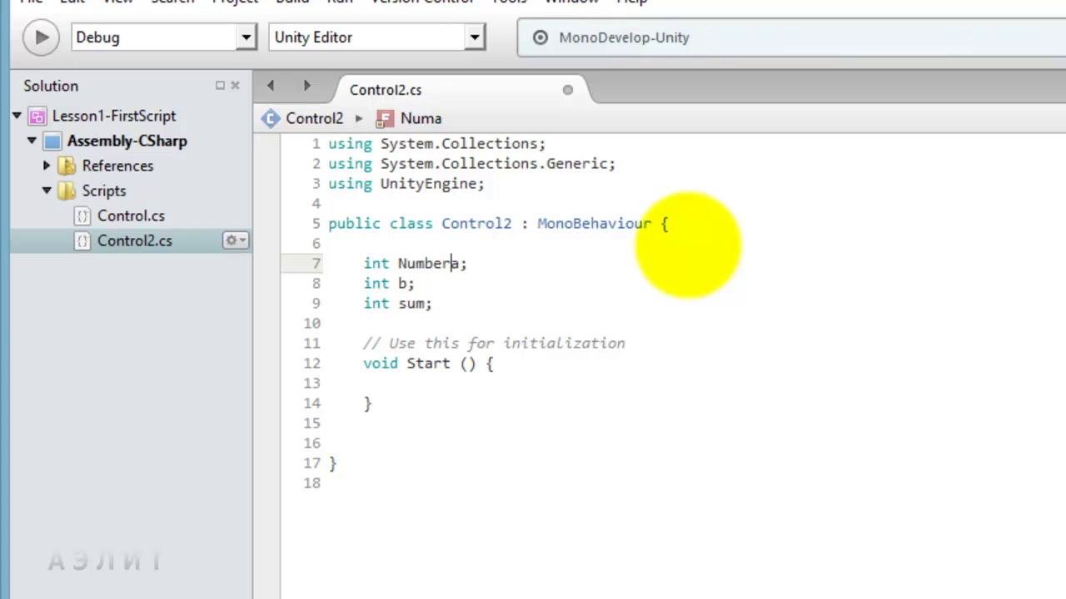
type("_")
key("End")
key("Return")
Declare int a; and int A; beneath Number_a, followed by a blank line
type("i")
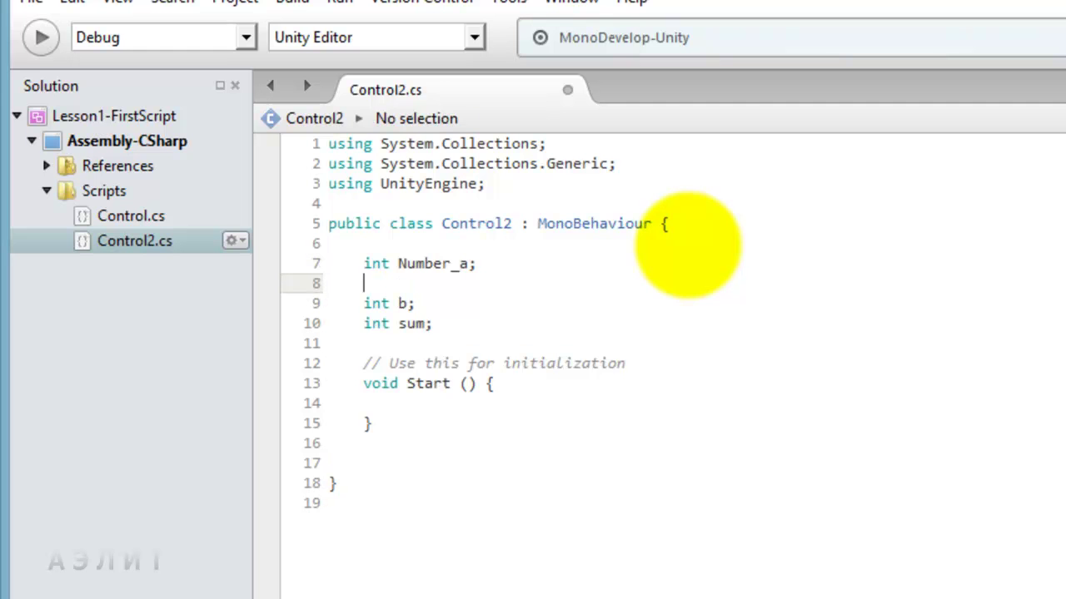
type("nt a;")
key("Return")
type("int A;")
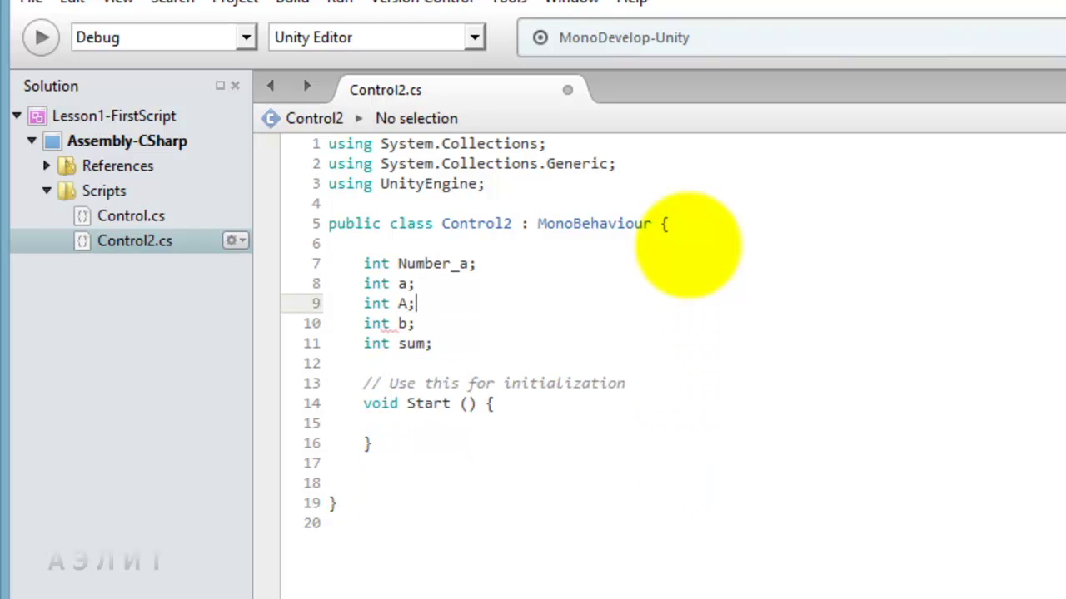
key("Return")
key("Up")
key("Up")
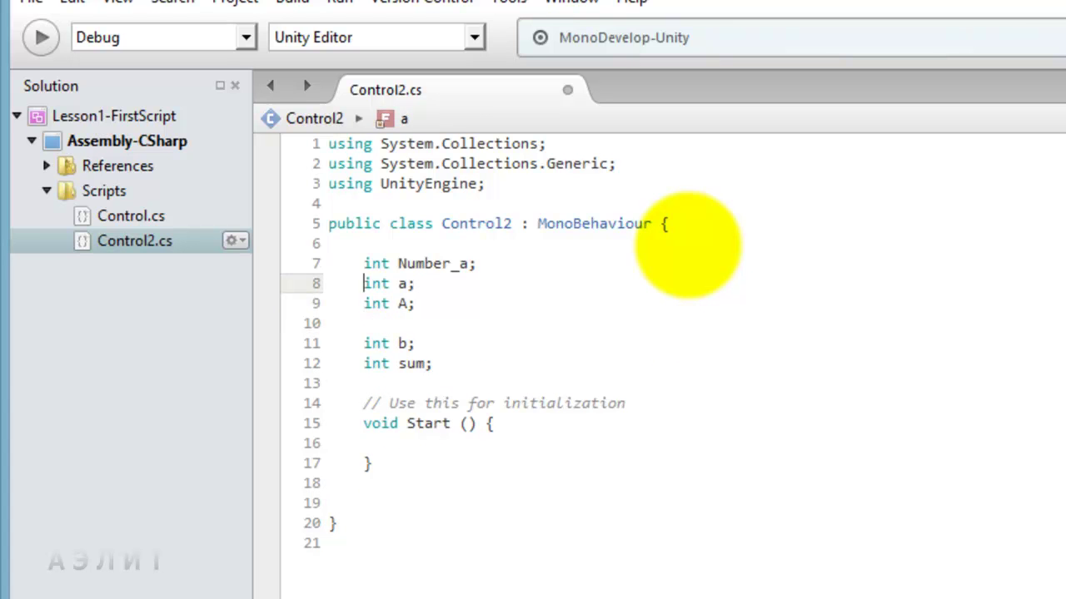
key("Right")
key("Right")
key("Right")
key("Right")
key("Right")
key("Right")
key("ctrl+Left")
key("ctrl+Left")
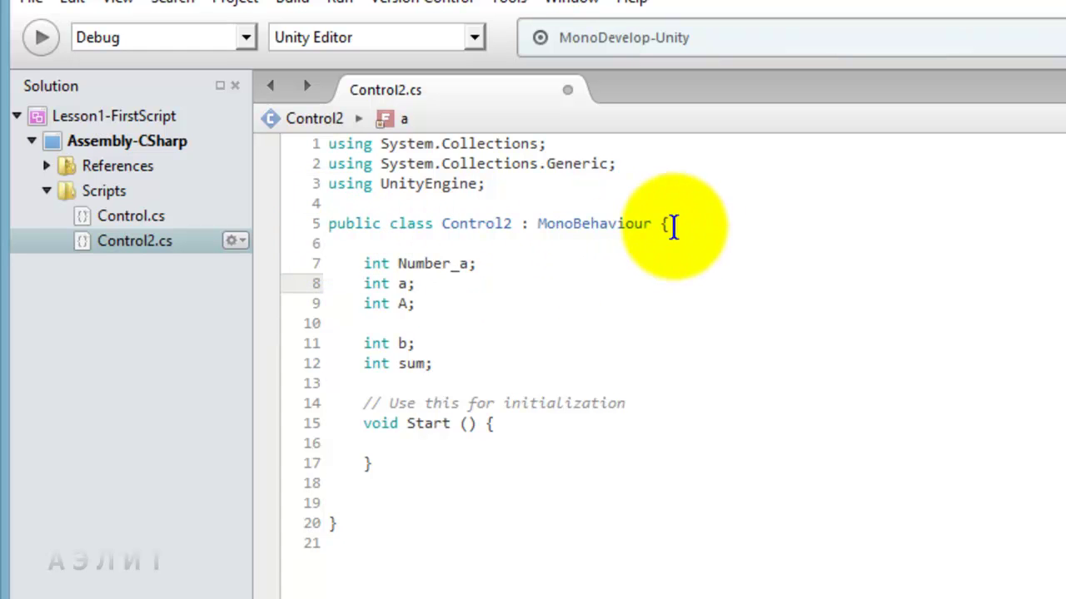
Review the class name and field declarations, then insert a blank line after the class's '{'
left_click(671, 226)
left_click(665, 225)
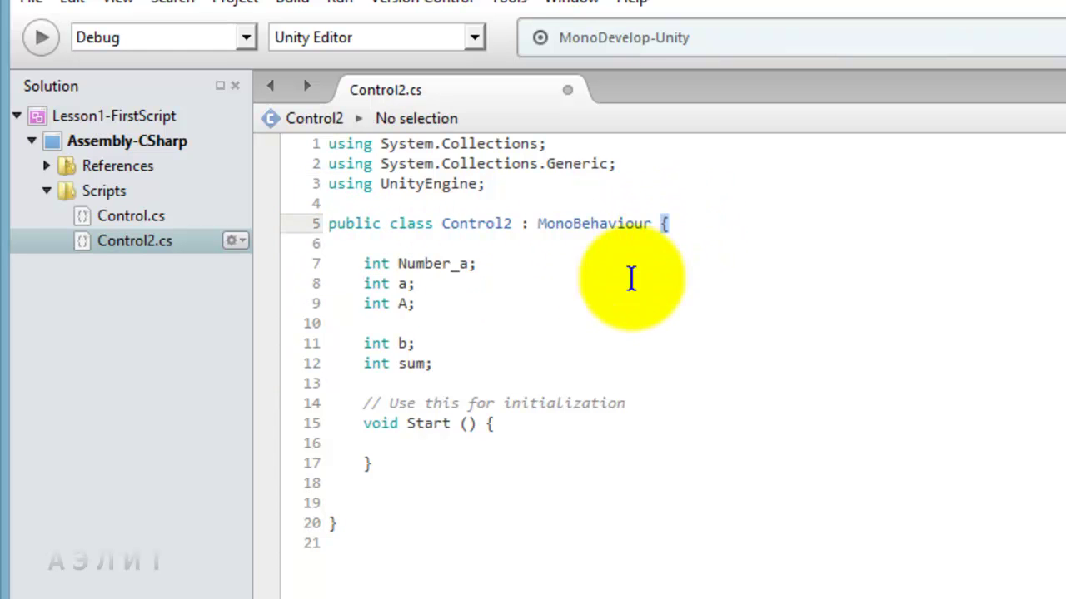
left_click(334, 524)
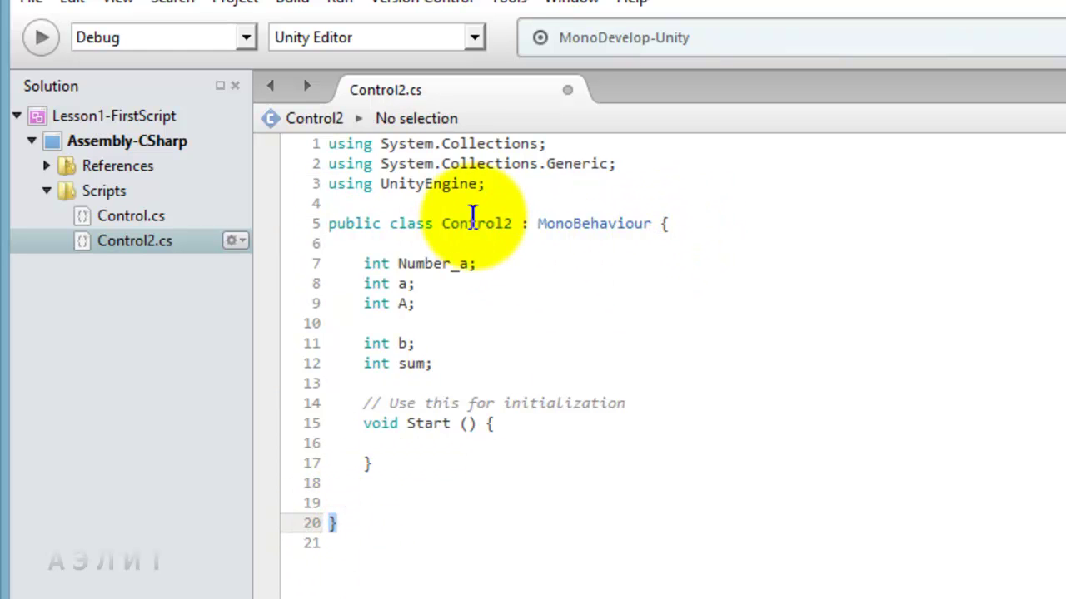
left_click_drag(442, 224, 514, 223)
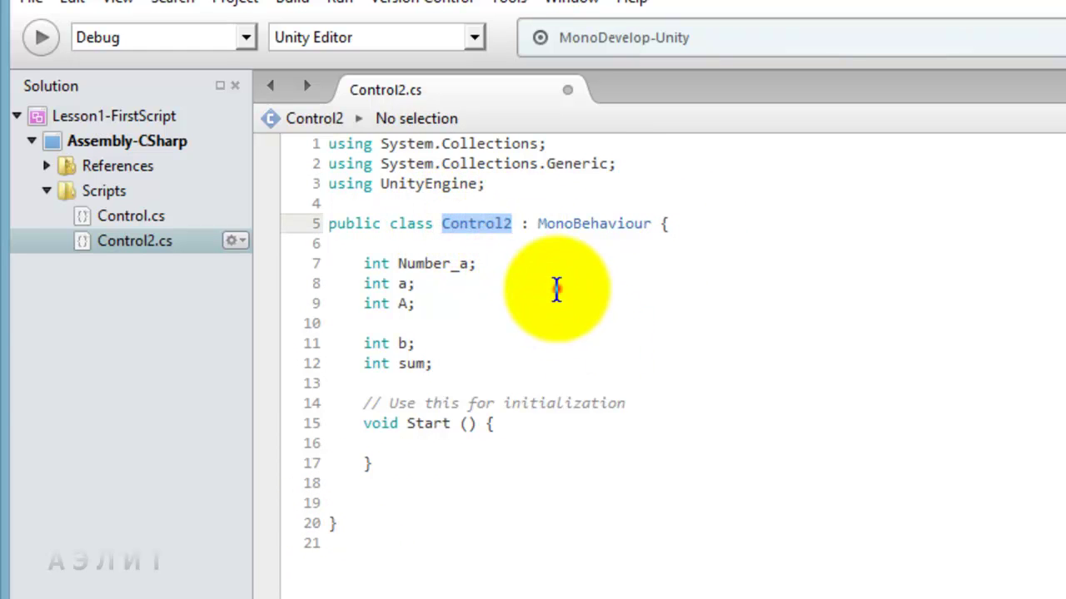
left_click(488, 285)
left_click_drag(364, 263, 364, 381)
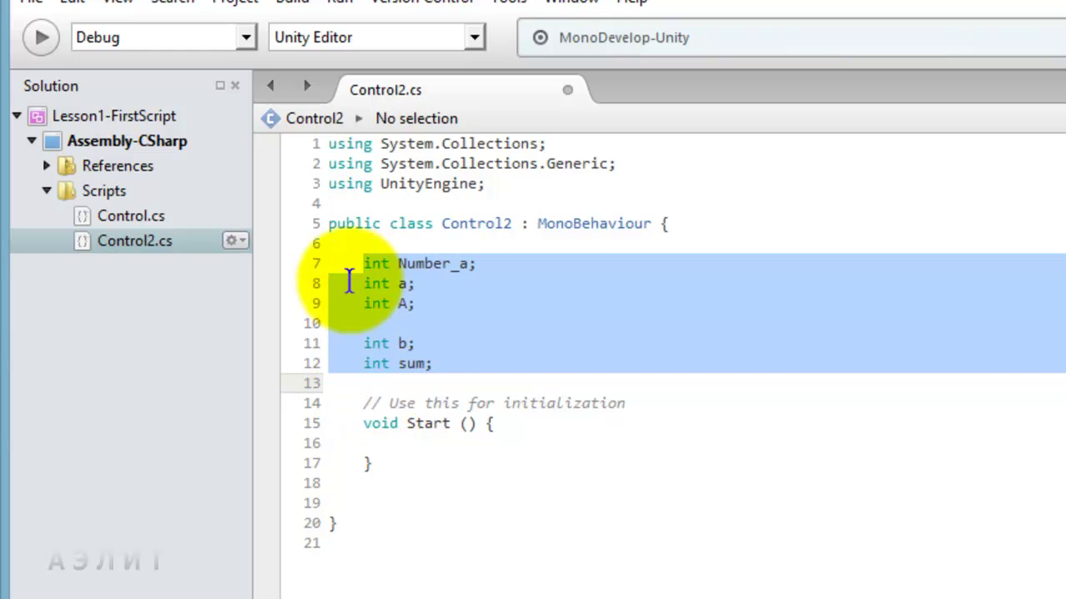
left_click(346, 265)
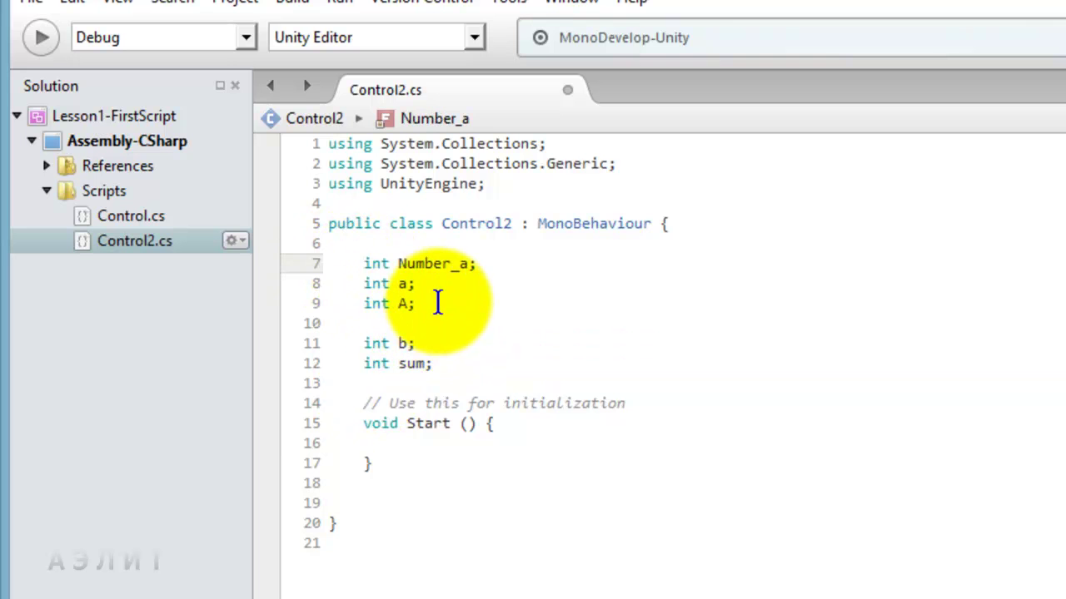
left_click(694, 221)
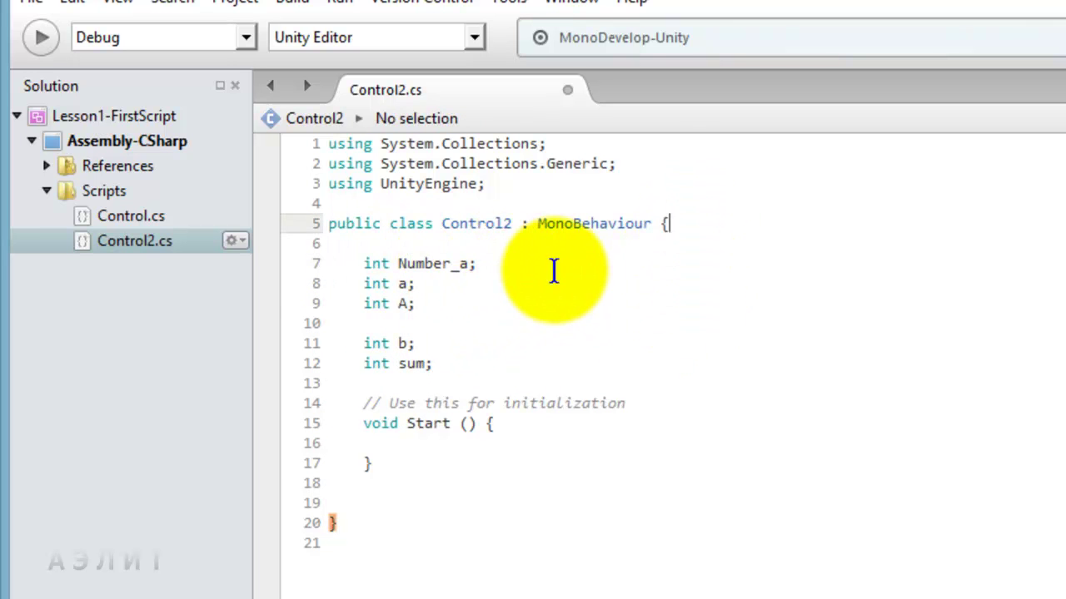
key("Return")
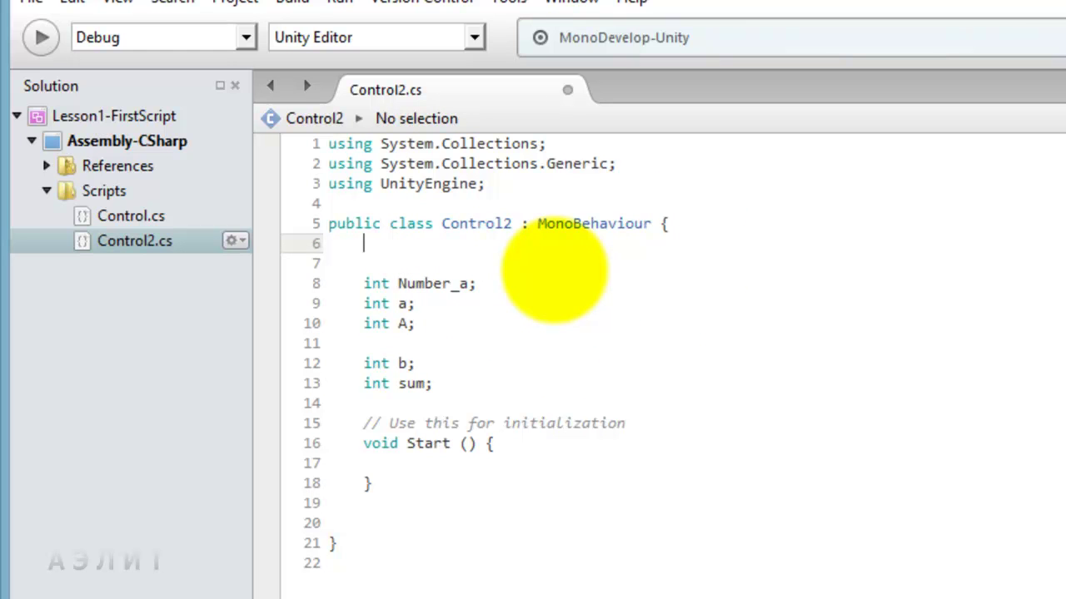
Reduce the blank lines after the class declaration to a single empty line
key("Up")
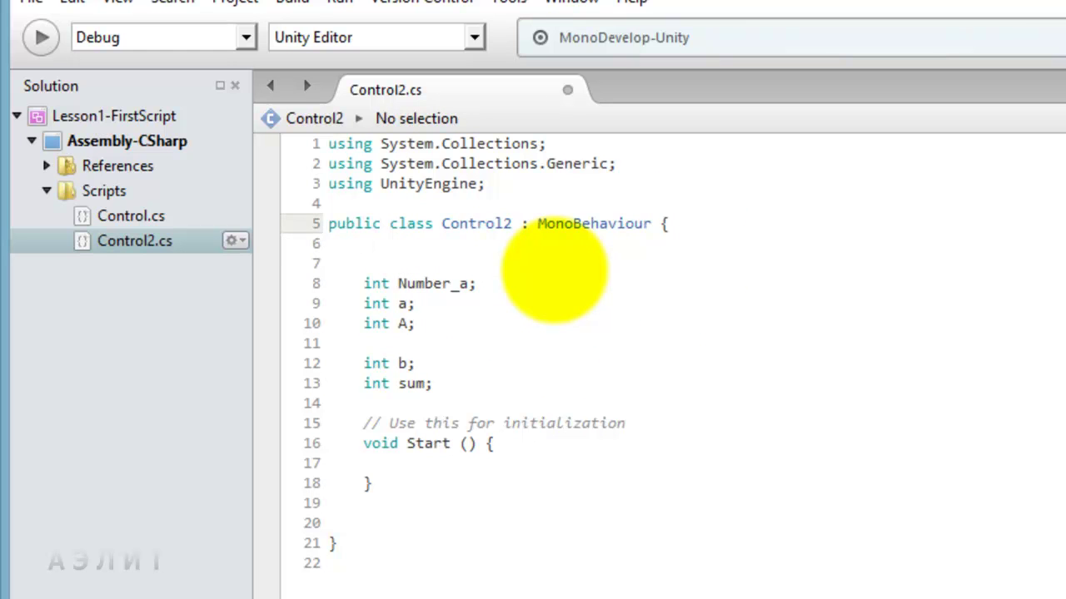
key("End")
key("Delete")
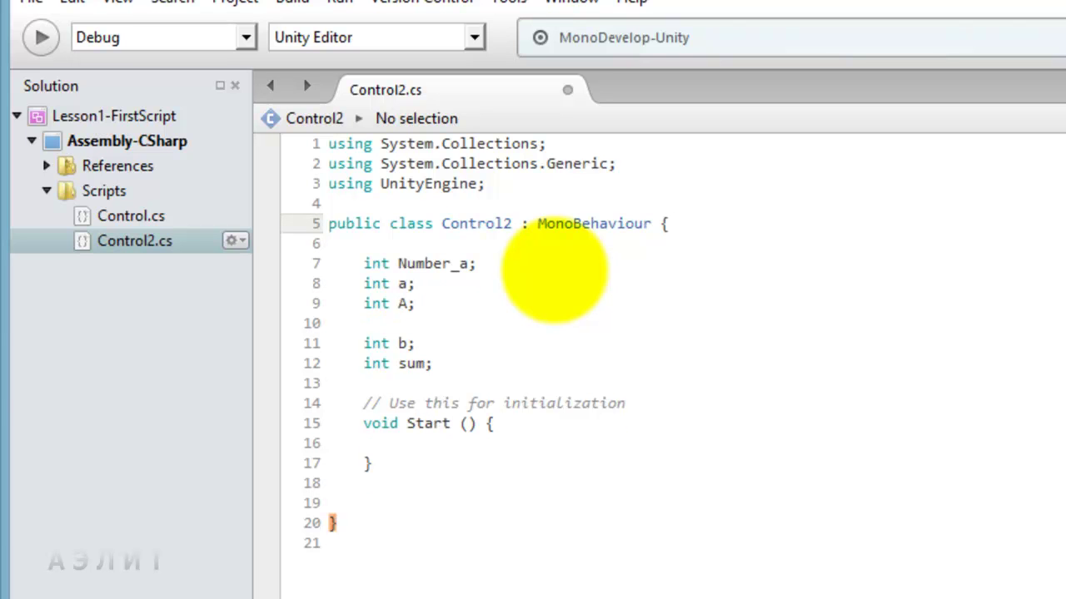
key("Delete")
key("Return")
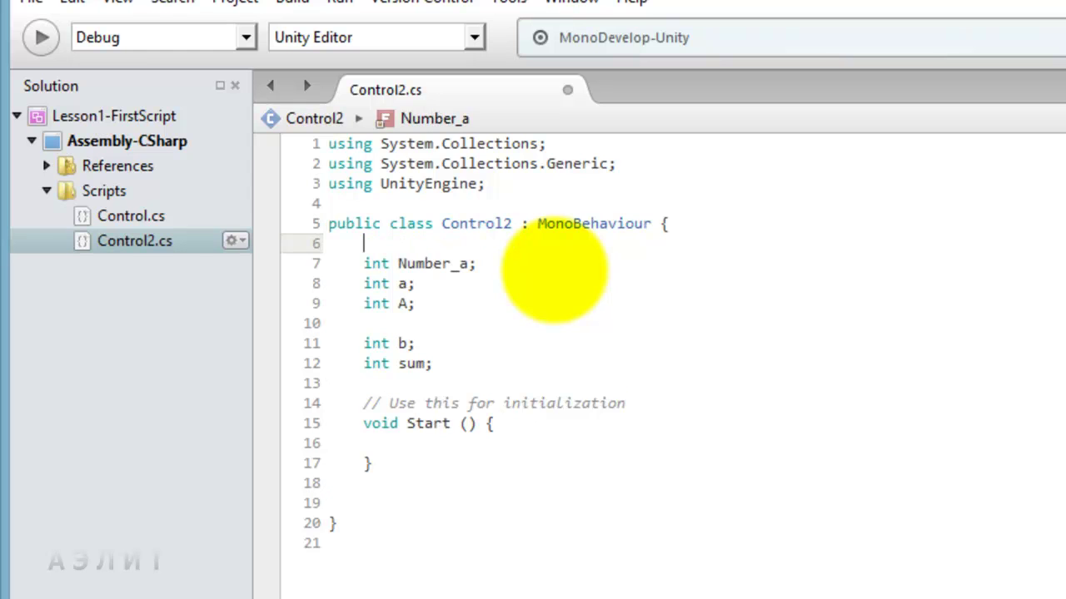
Delete the int a and int A declarations and rename b to Number_b
key("Down")
key("Down")
key("Down")
key("Up")
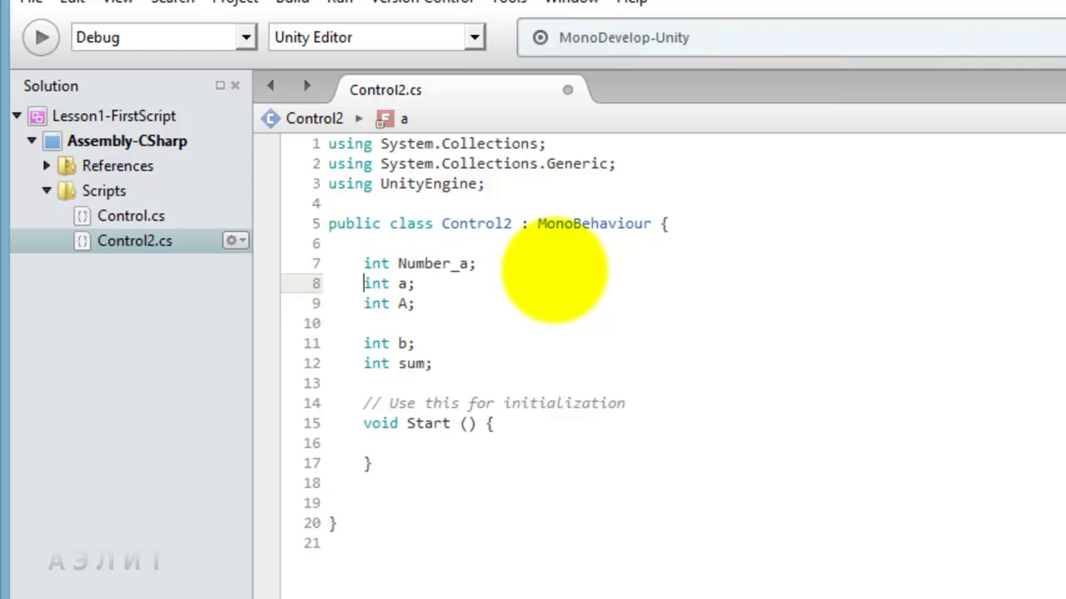
key("shift+Down")
key("shift+Down")
key("shift+Down")
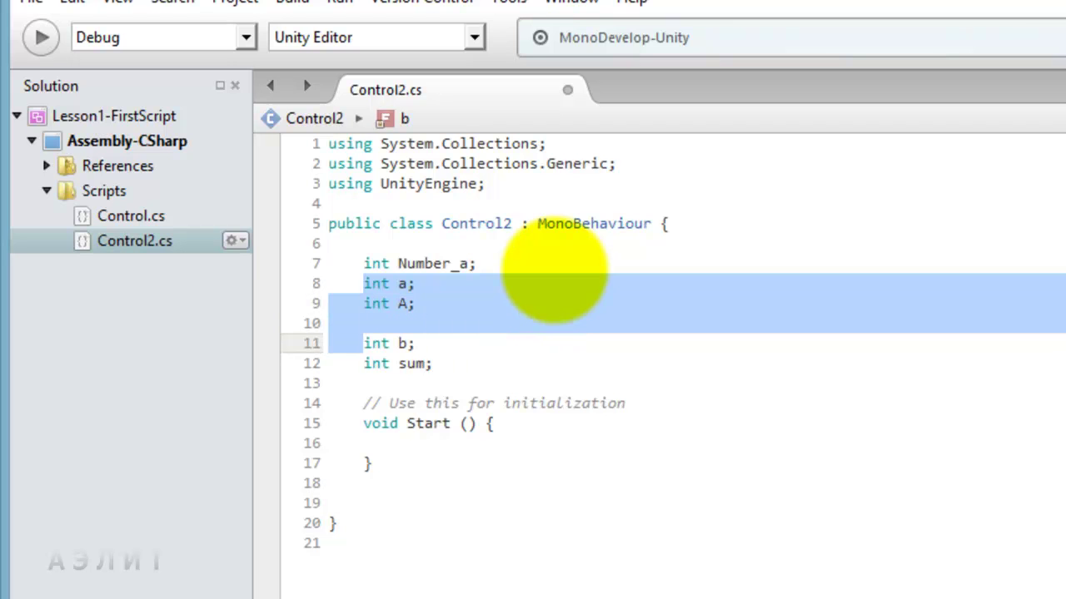
key("Delete")
key("Right")
key("Right")
key("Right")
key("Right")
type("Number_")
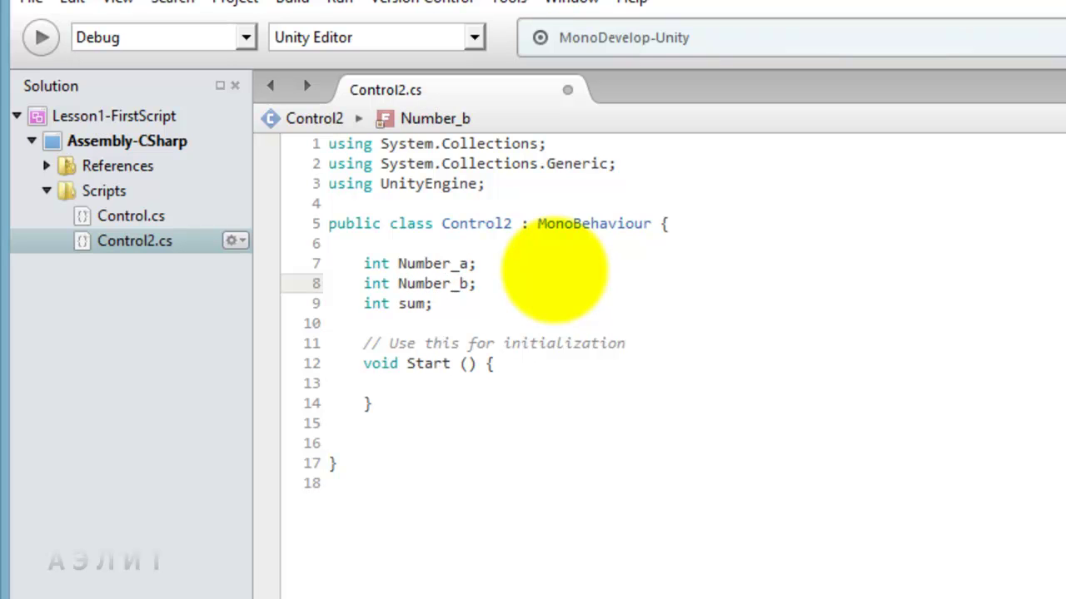
key("Down")
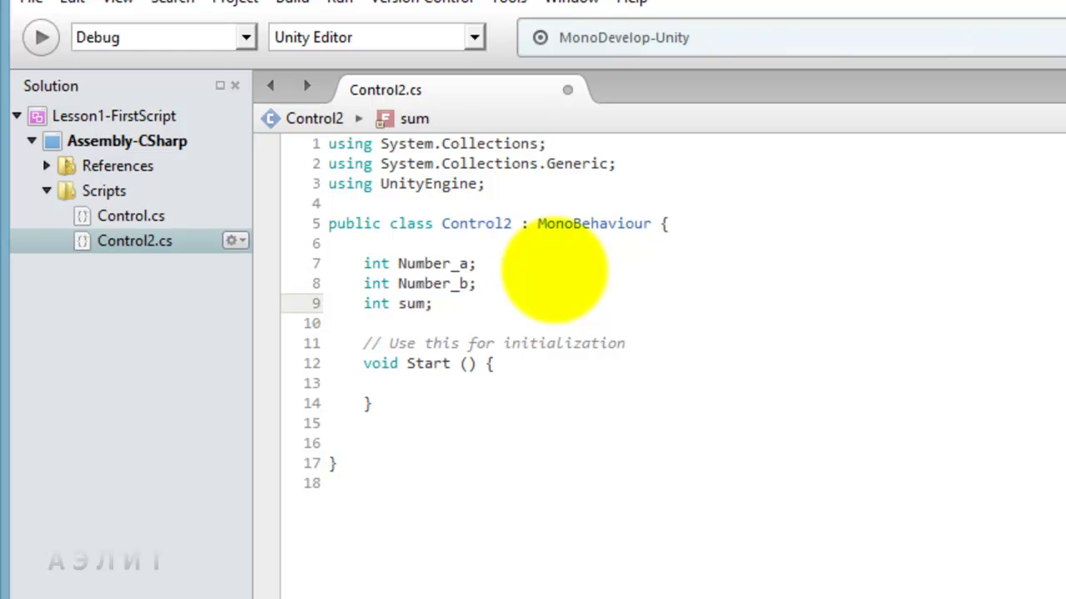
key("Down")
key("Down")
key("Down")
key("Down")
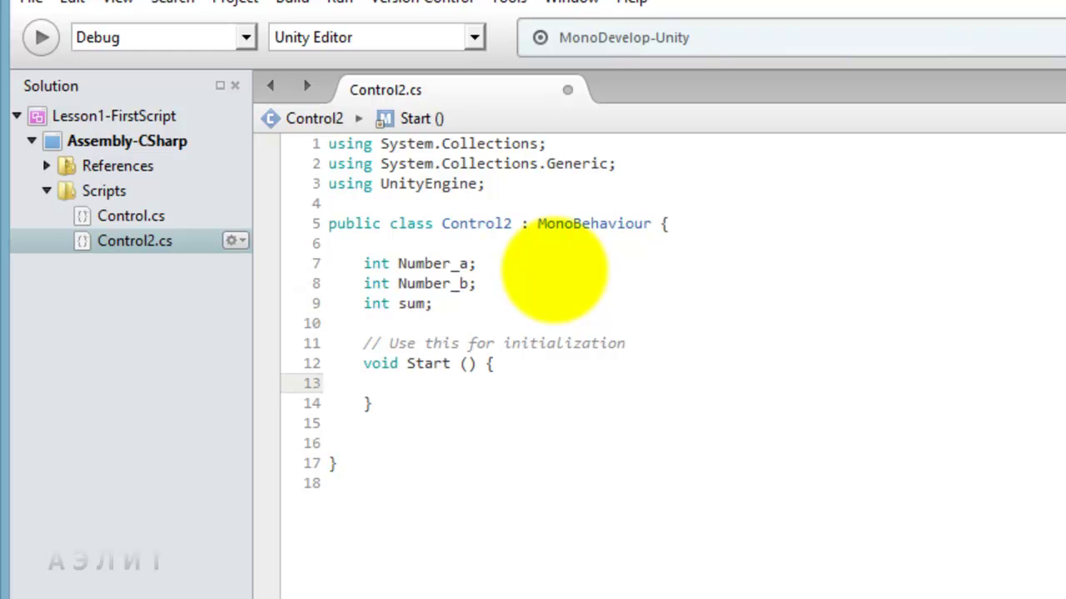
Write 'sum = Number_a + Number_b;' inside Start, completing the names with autocomplete
key("Return")
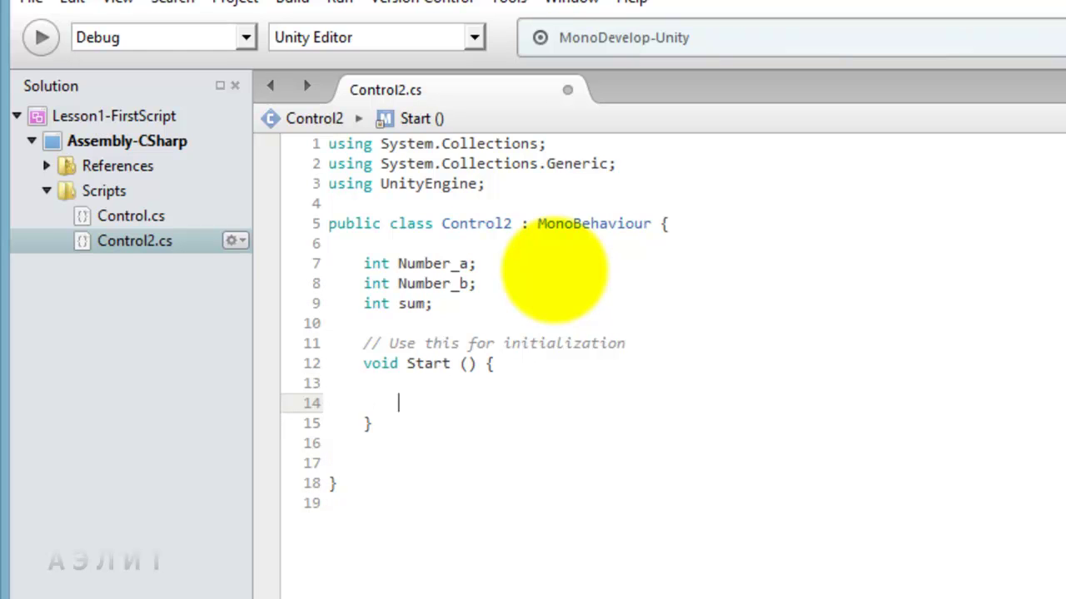
type("sum = ")
type("N")
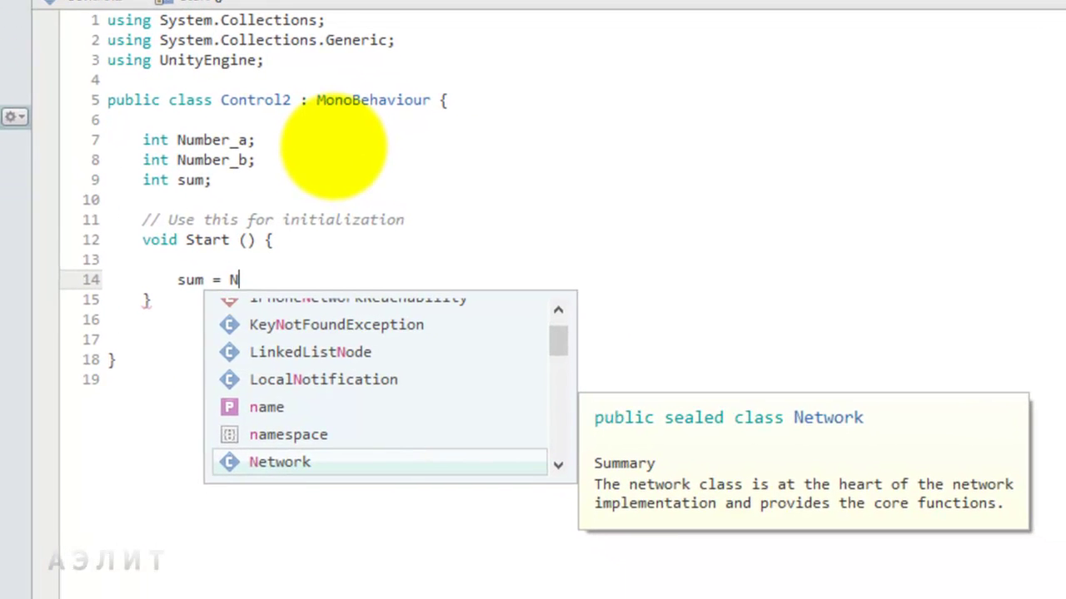
type("u")
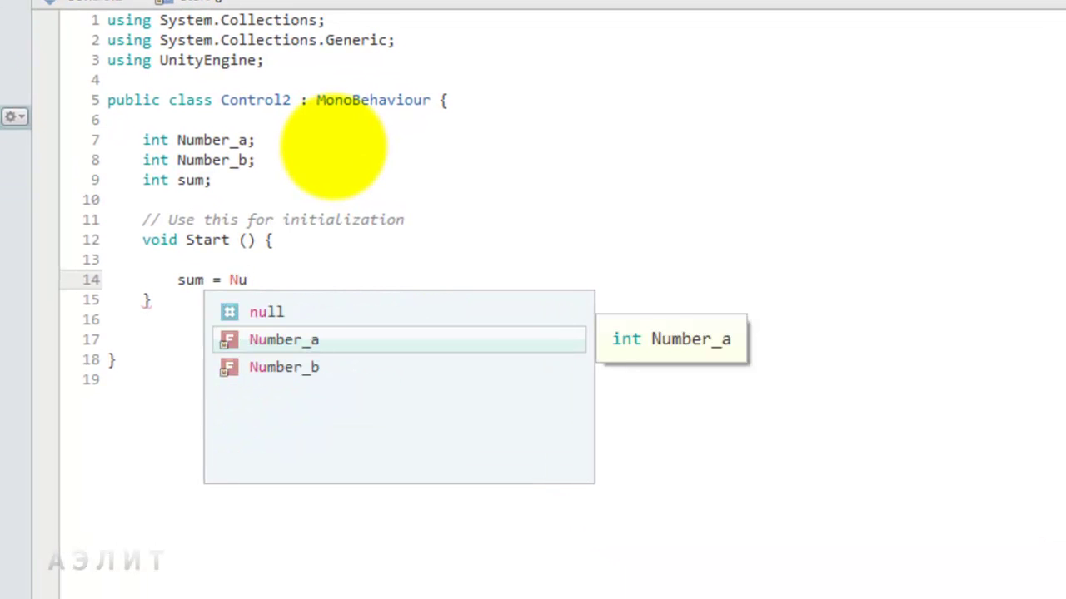
key("Return")
type(";")
key("Left")
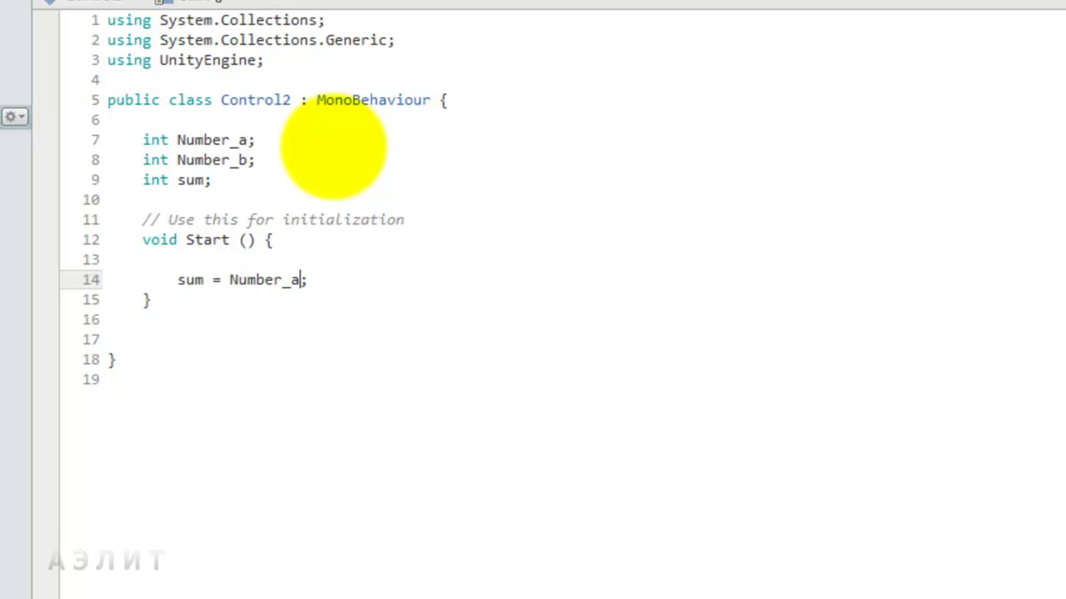
type("+ N")
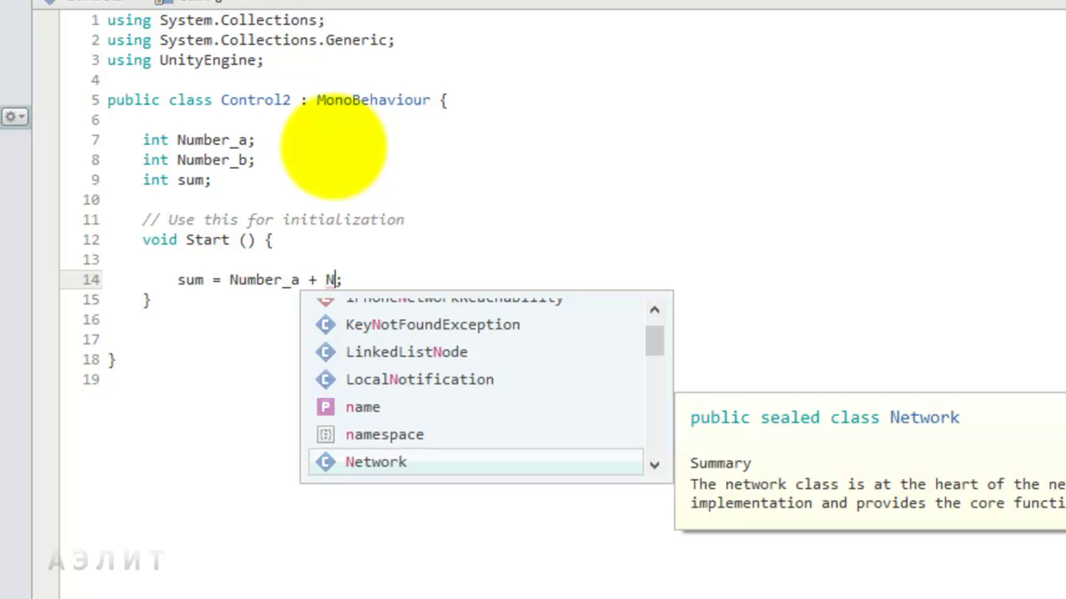
type("u")
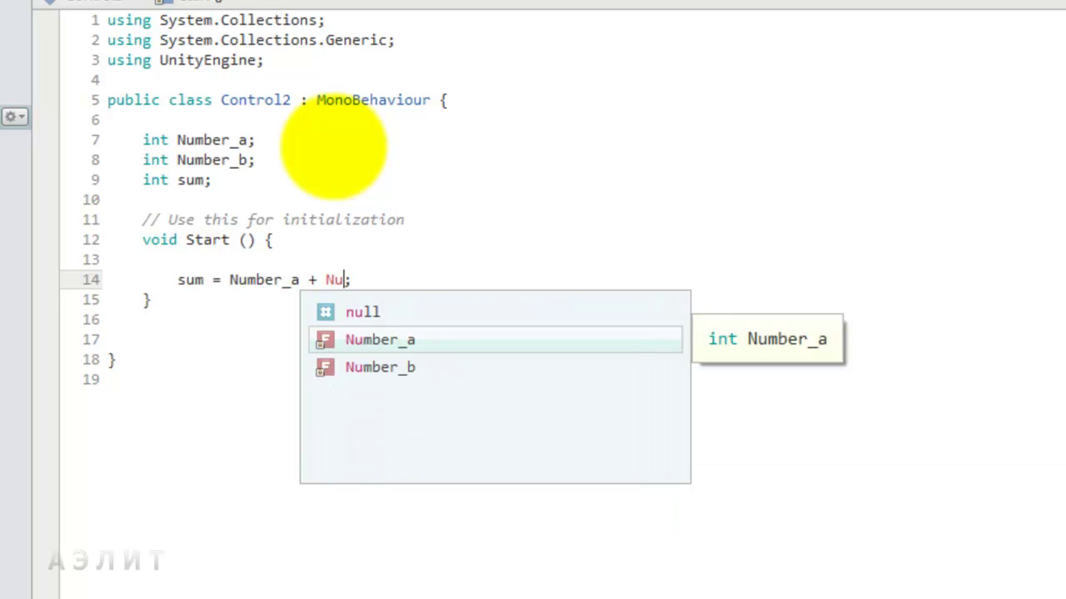
key("BackSpace")
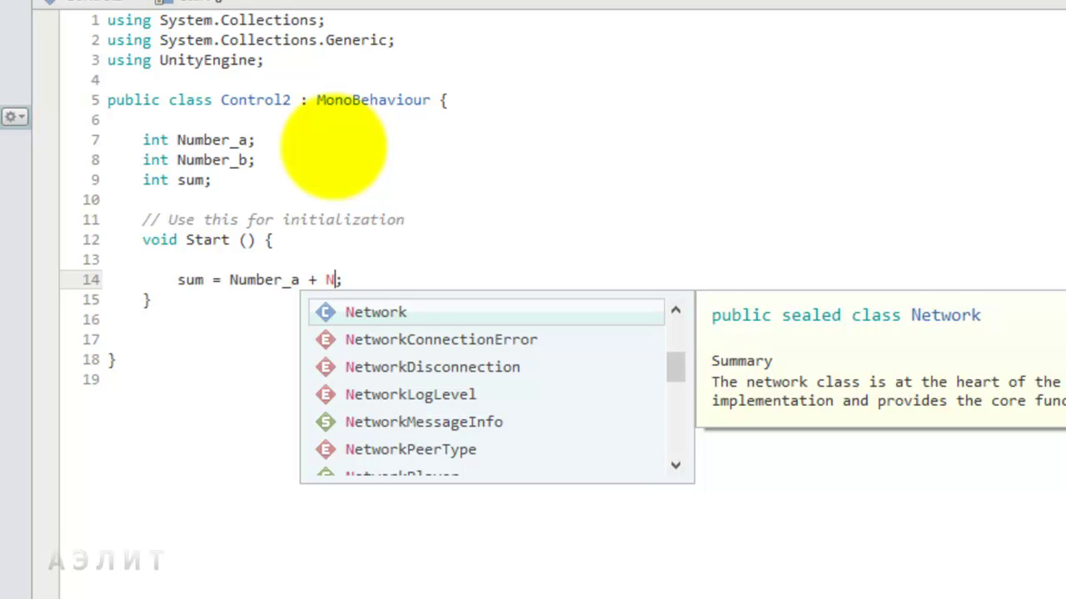
type("u")
key("Down")
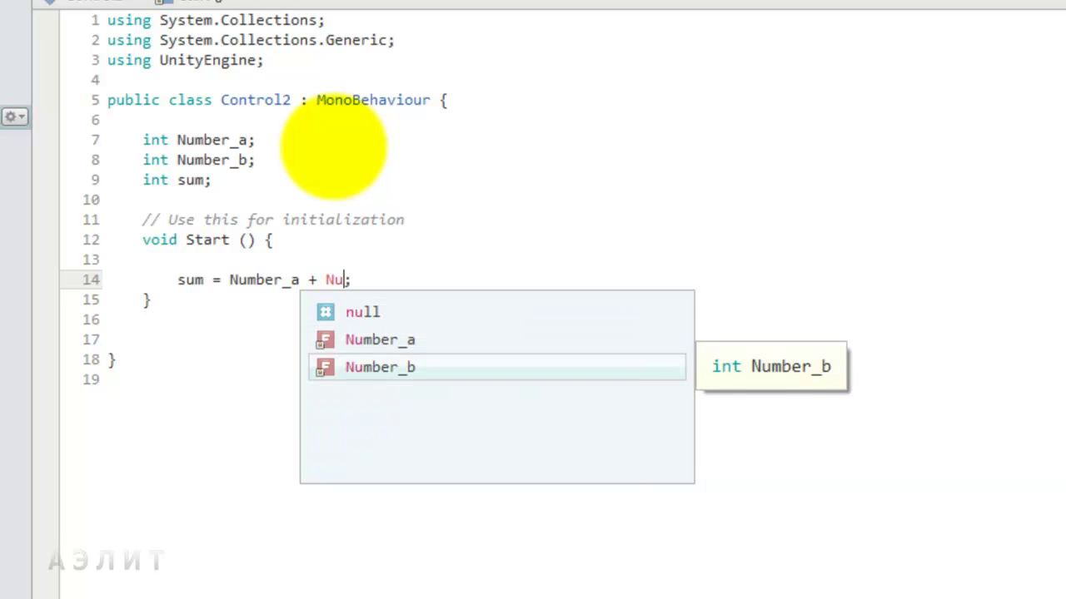
key("Return")
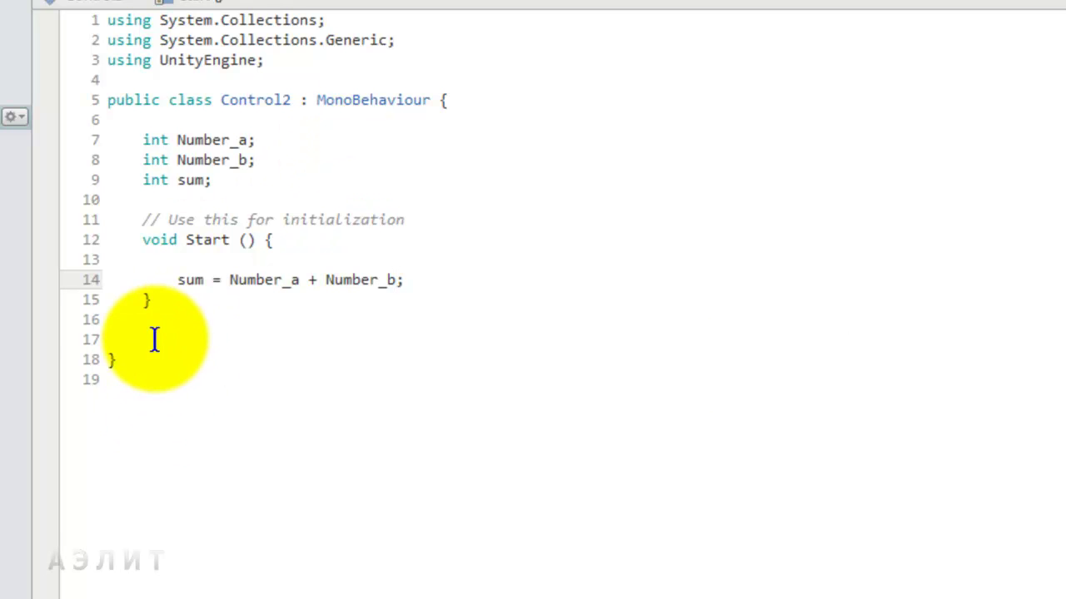
left_click(154, 337)
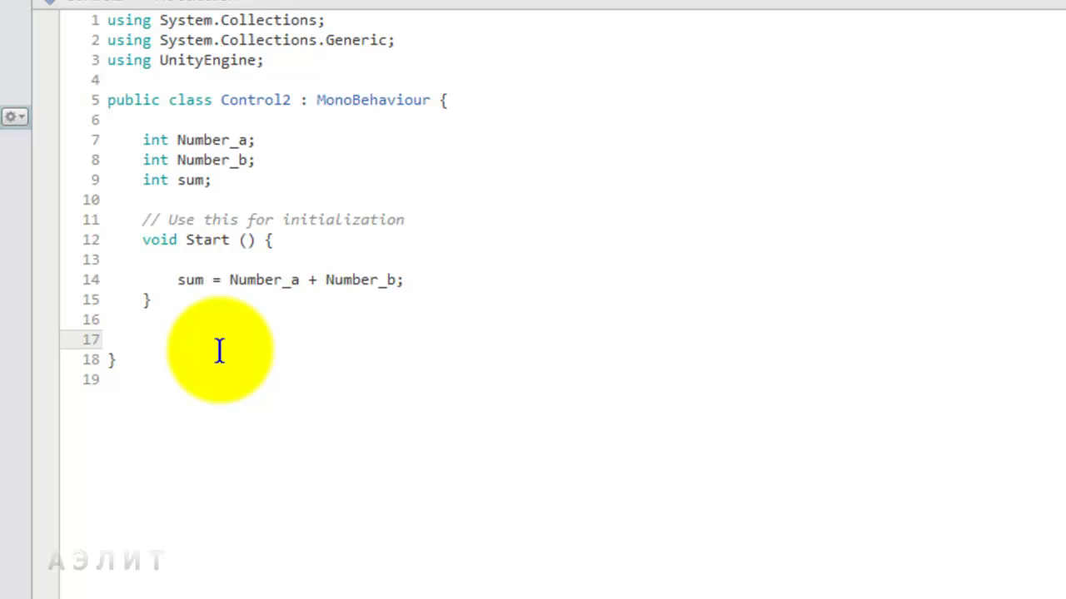
Create a new int Sum () method with an empty braced body below Start
type("i")
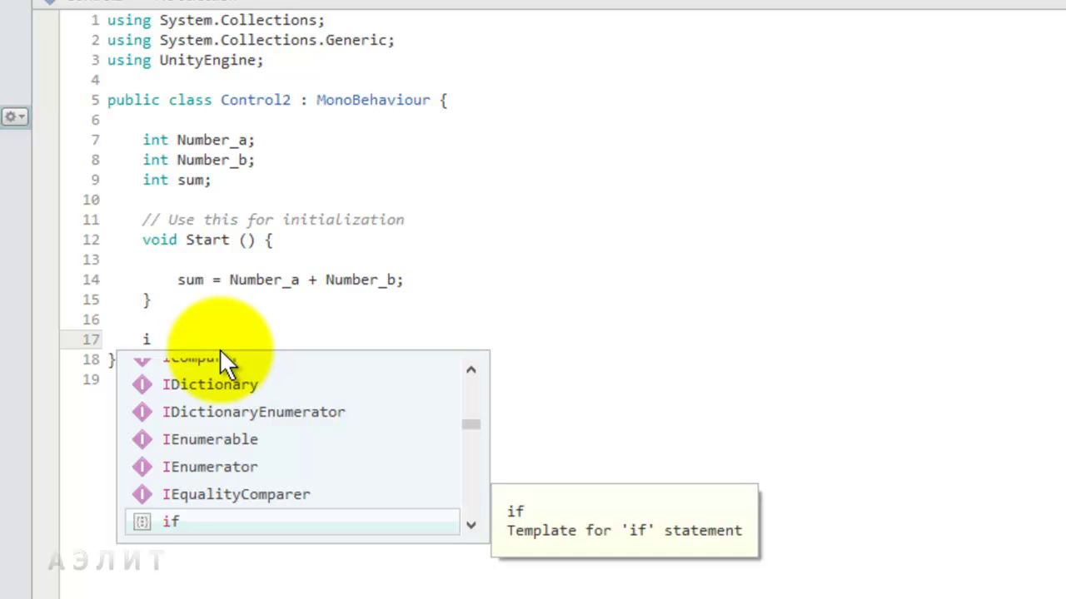
type("n")
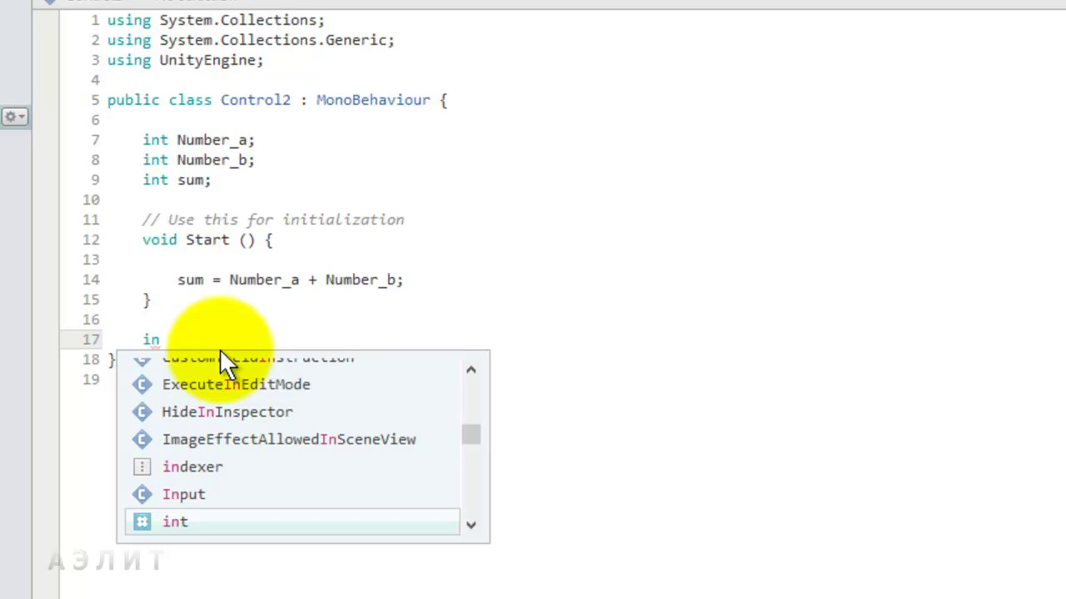
type("t")
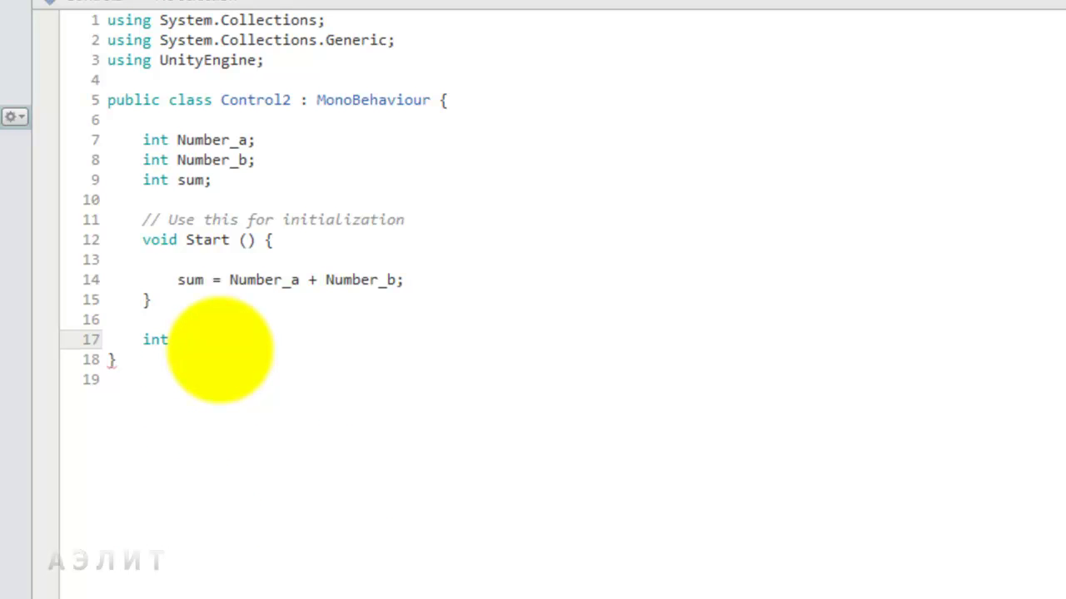
type("Sum")
type(" ()")
type("{")
key("Return")
type("}")
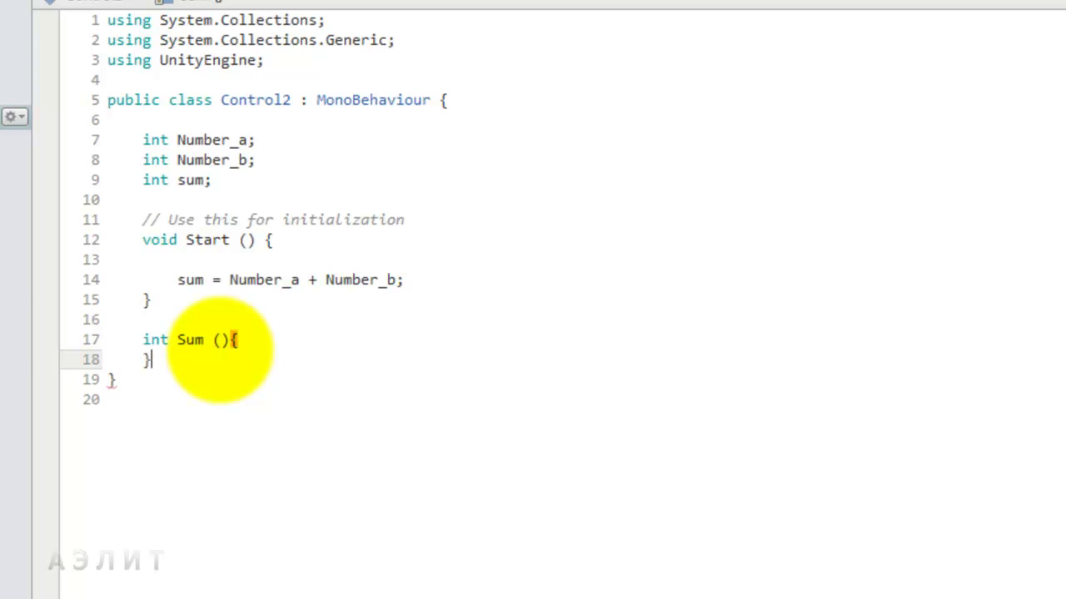
key("Up")
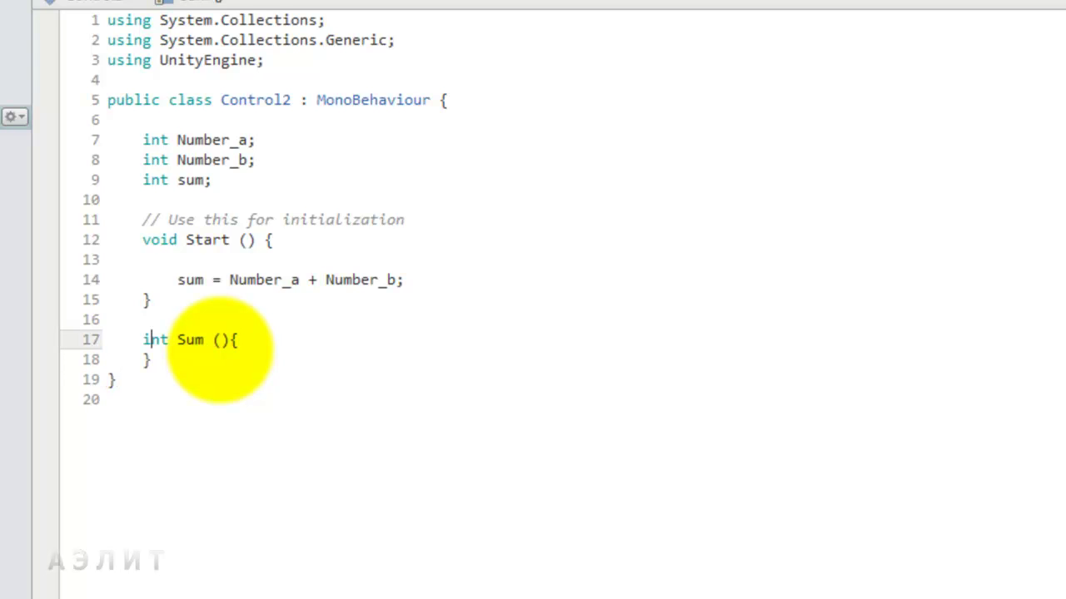
key("End")
key("Return")
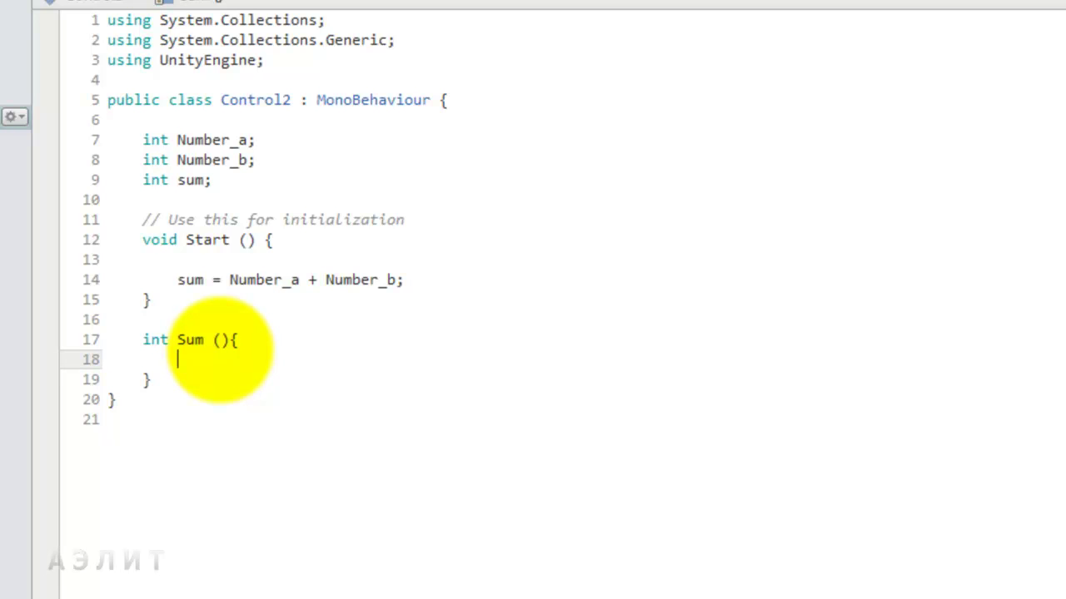
Add the parameters int a, int b to the Sum method's signature
key("Up")
key("Right")
key("Right")
key("Right")
key("Right")
key("Right")
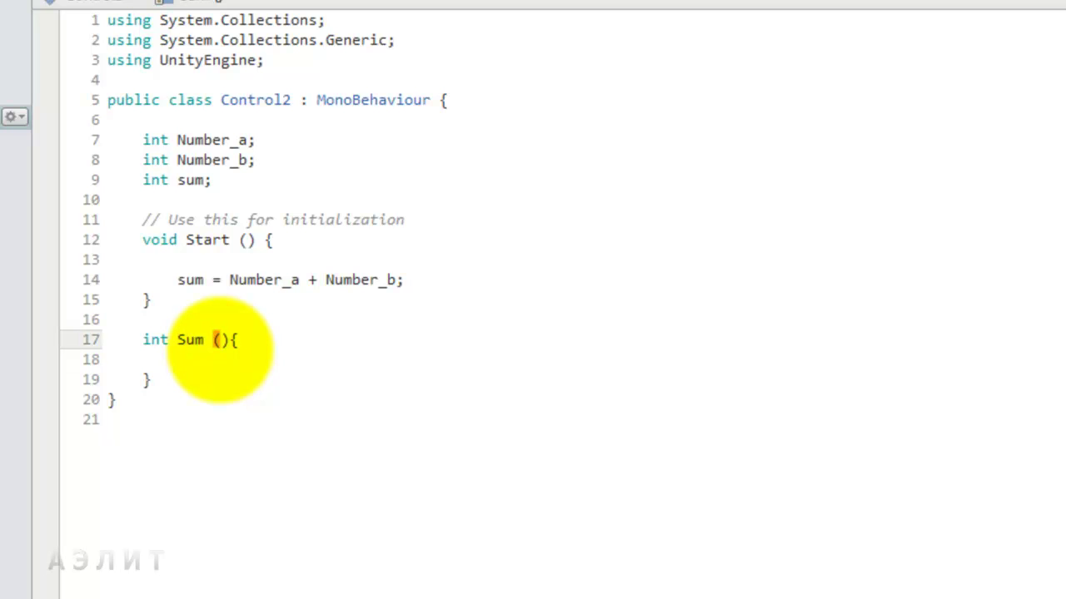
type("int ")
type("a, ")
type("int b")
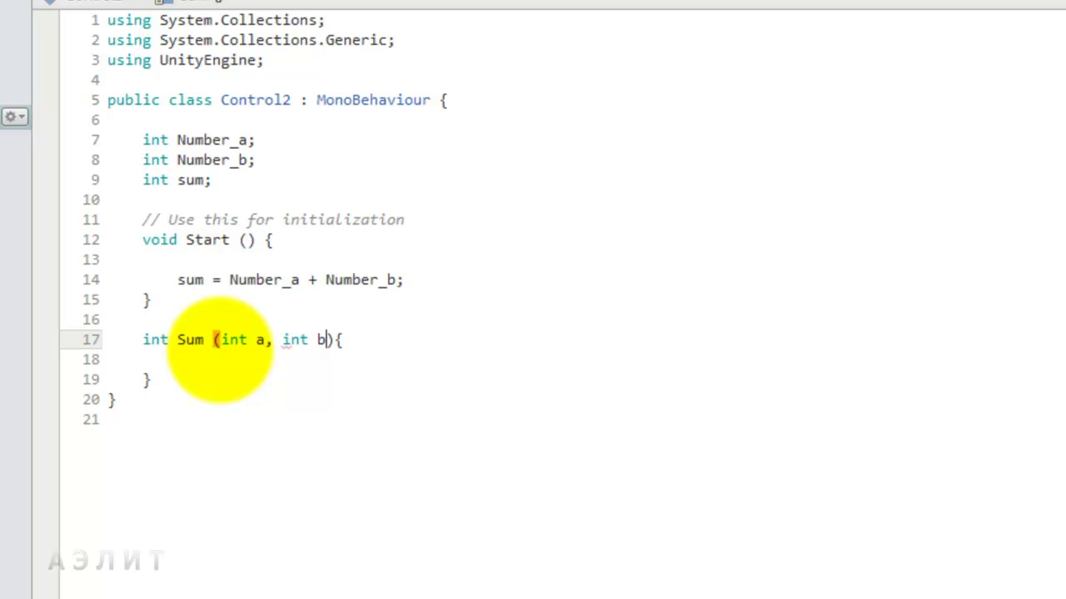
left_click(254, 340)
left_click(262, 340)
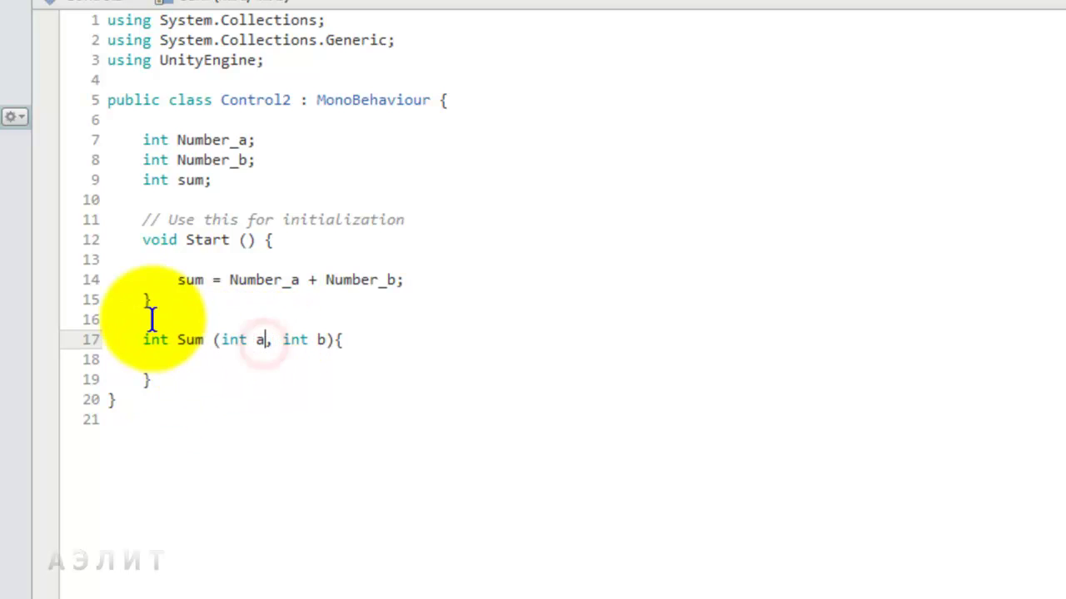
left_click(190, 358)
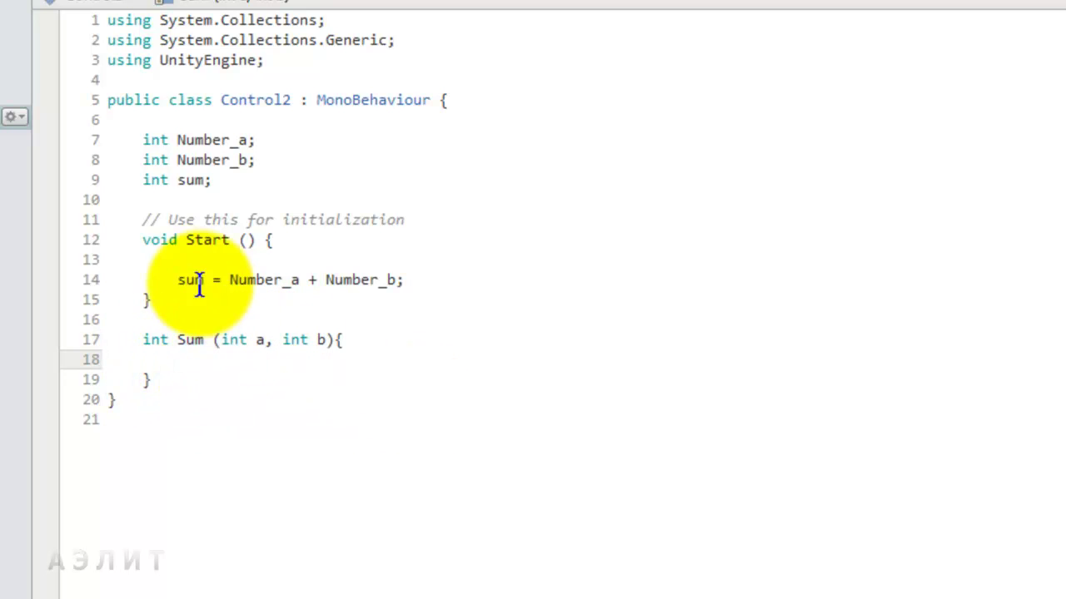
Cut Number_a + Number_b from Start and paste it into Sum as a return statement
left_click_drag(228, 279, 398, 280)
key("ctrl+c")
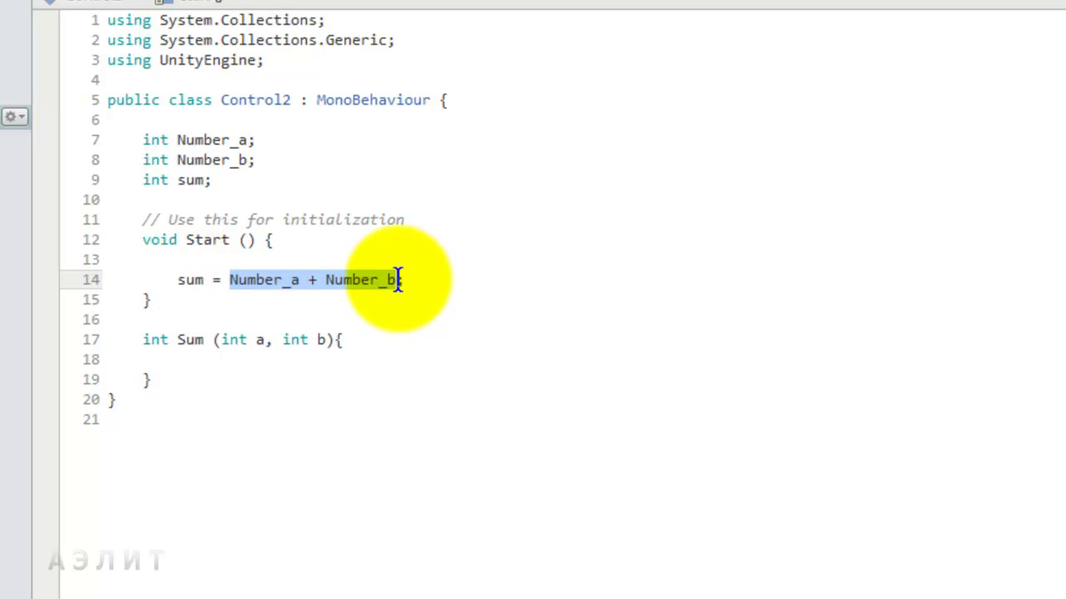
right_click(354, 283)
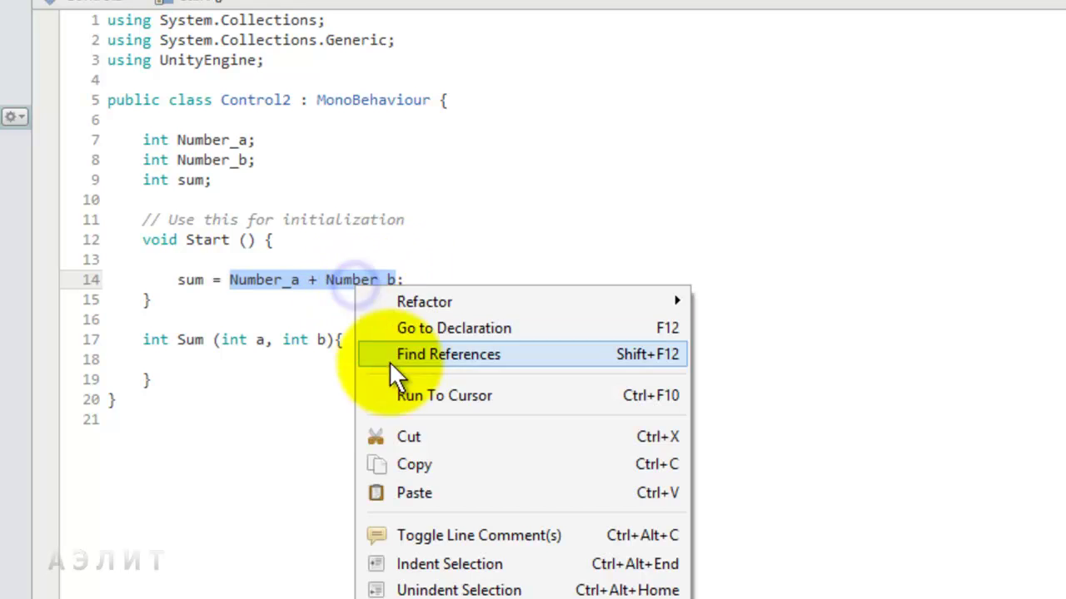
left_click(405, 437)
left_click(238, 359)
right_click(238, 356)
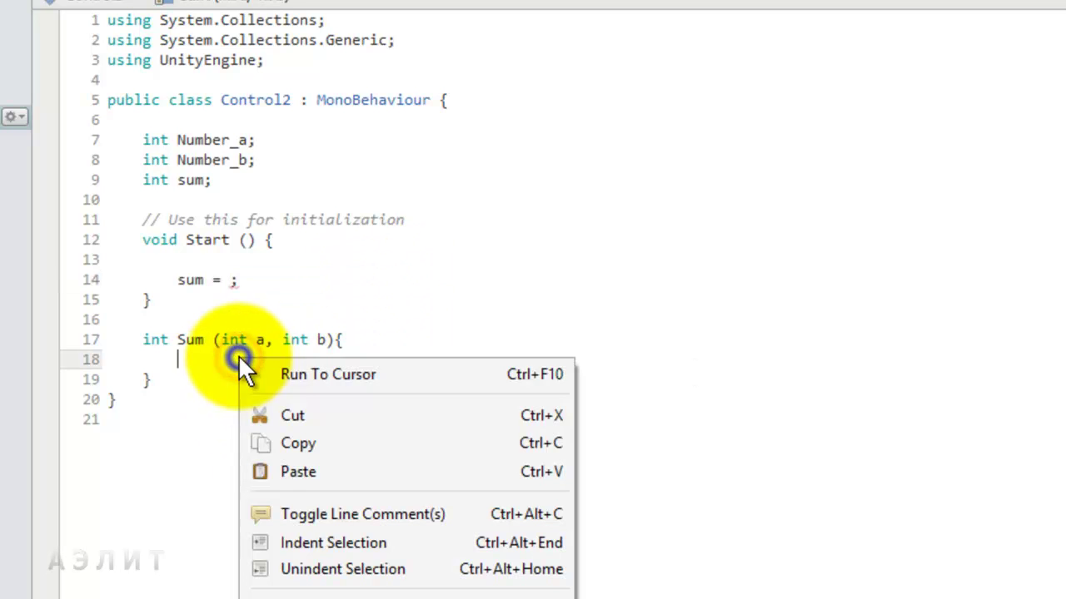
left_click(305, 472)
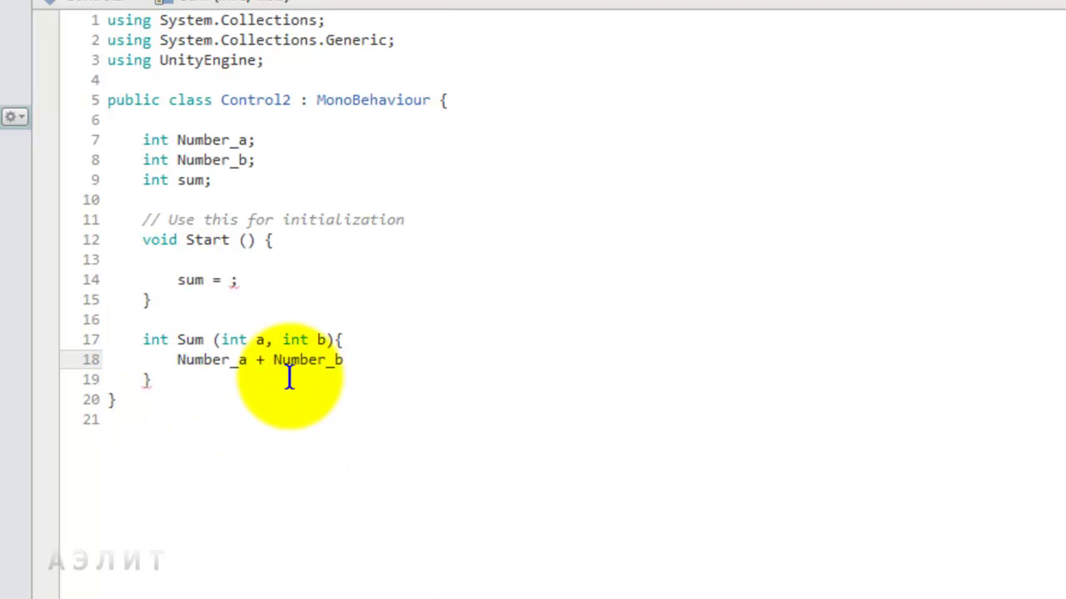
type(";")
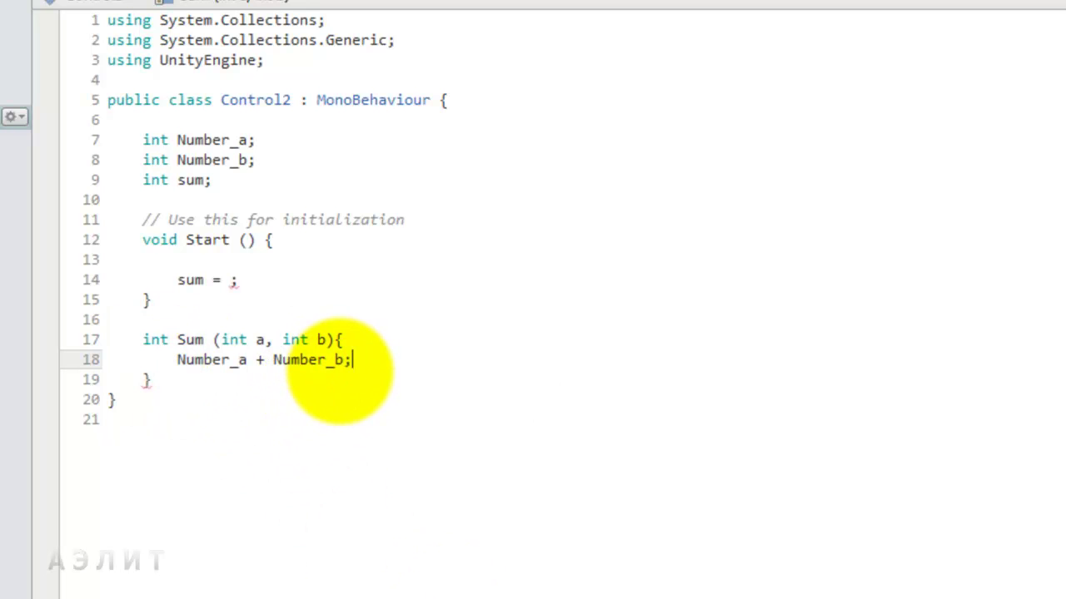
key("Home")
type("return")
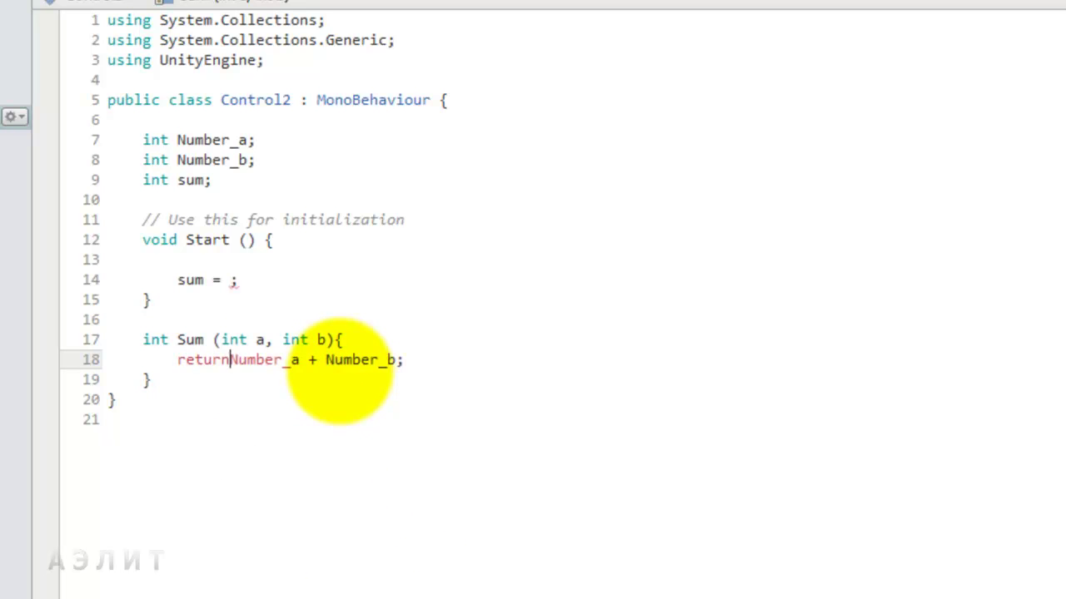
left_click(255, 393)
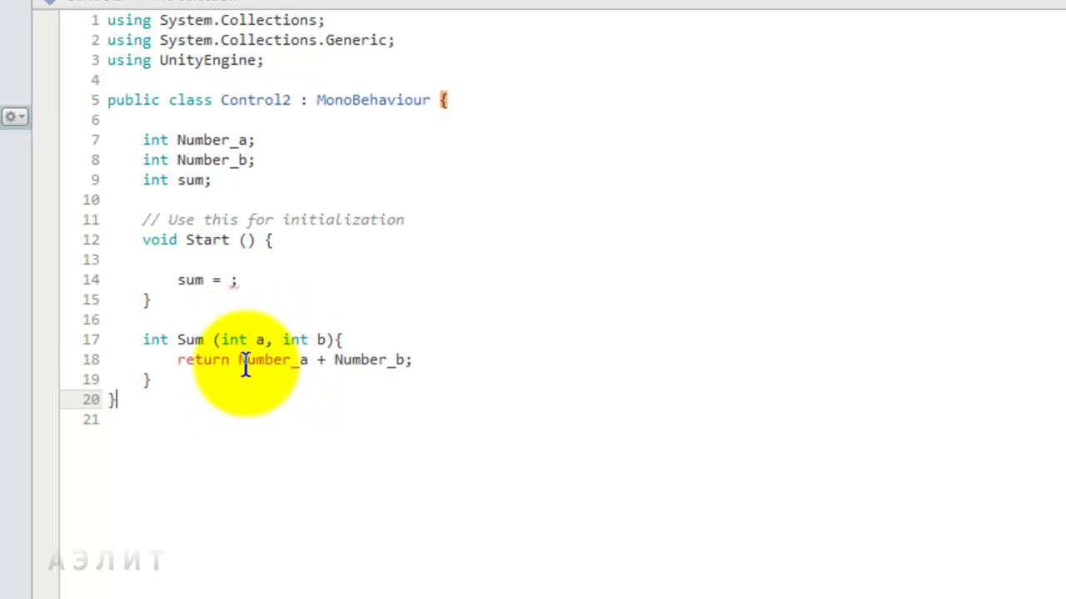
Replace the returned operands with the parameters so Sum returns a + b
left_click_drag(239, 361, 303, 365)
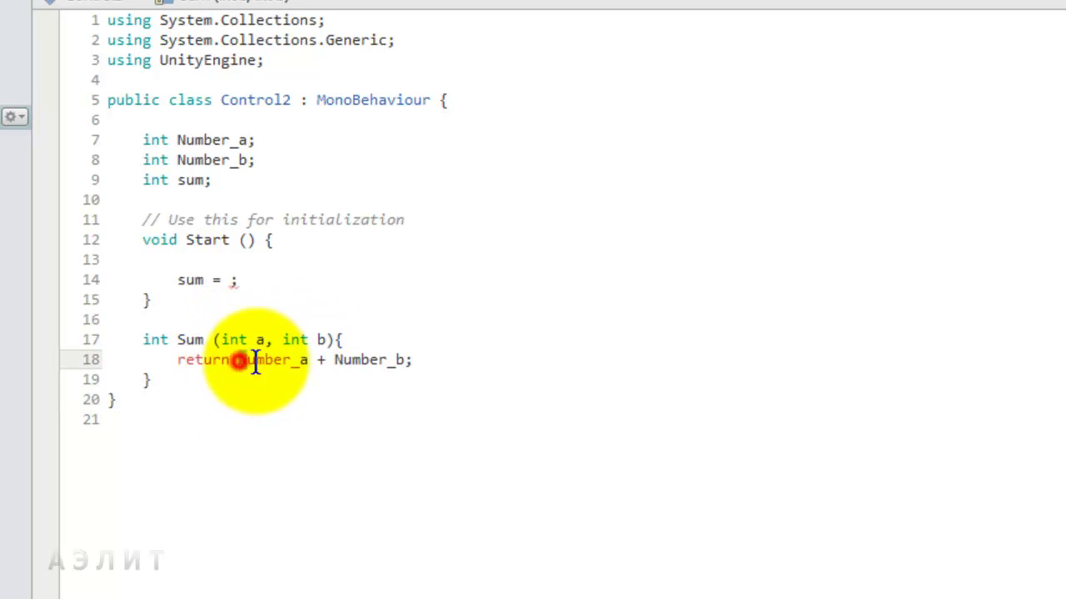
type("a")
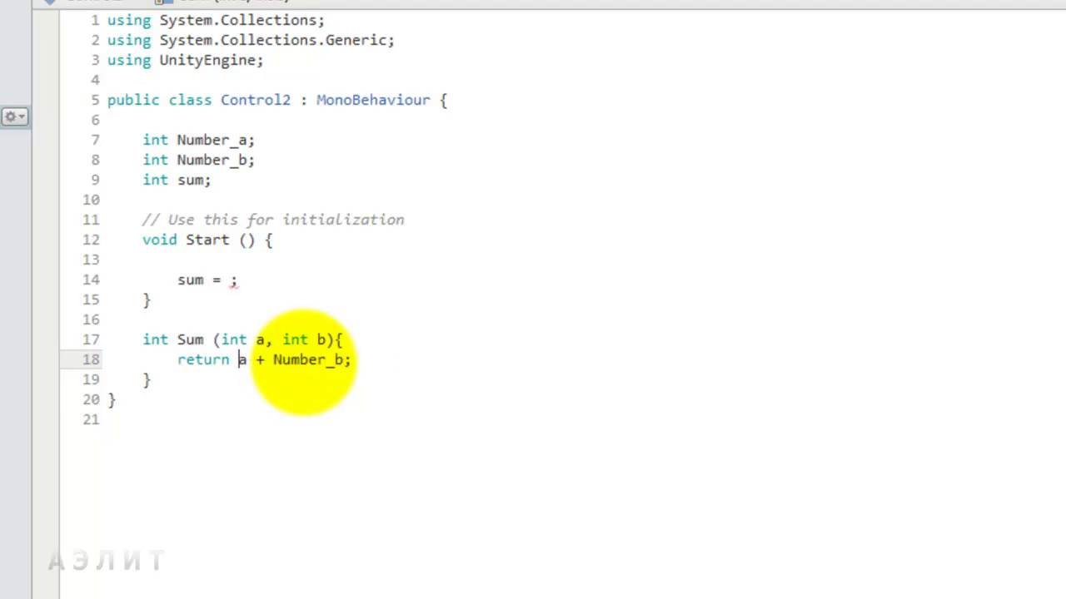
left_click(238, 360)
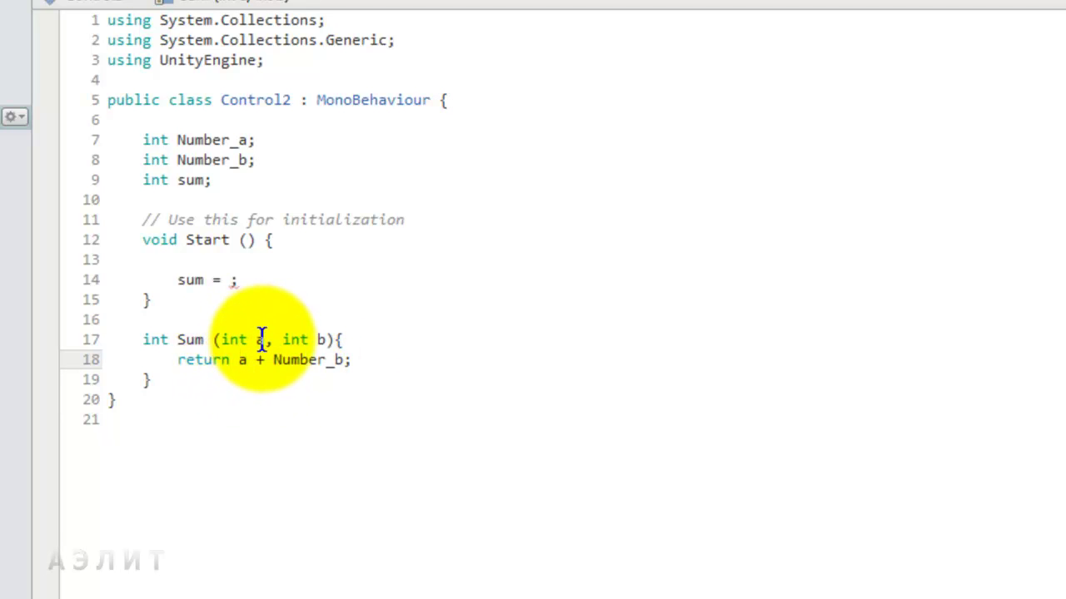
left_click(260, 339)
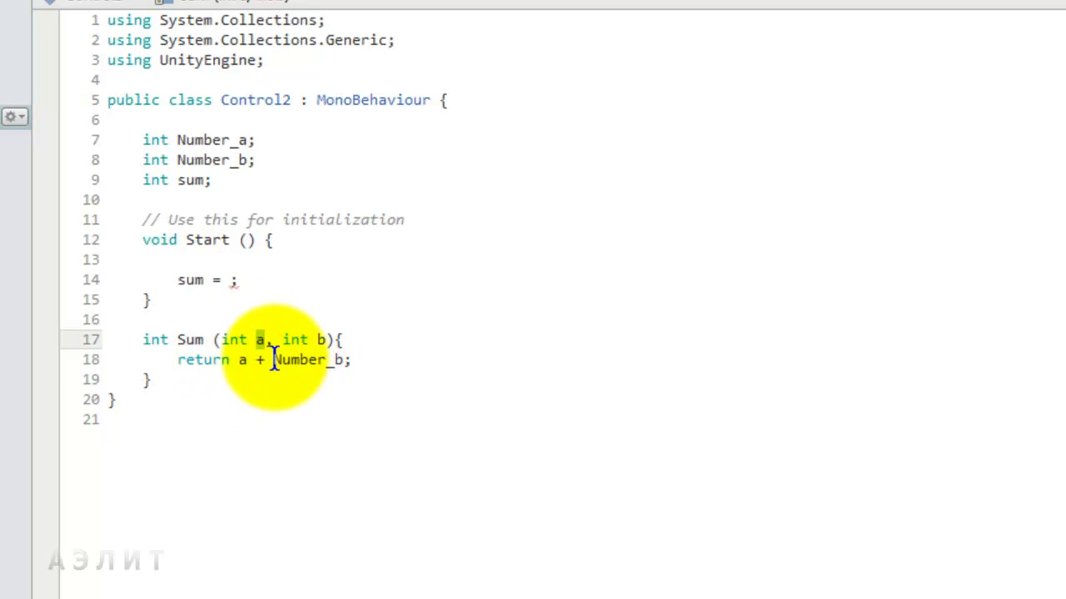
left_click_drag(274, 359, 333, 359)
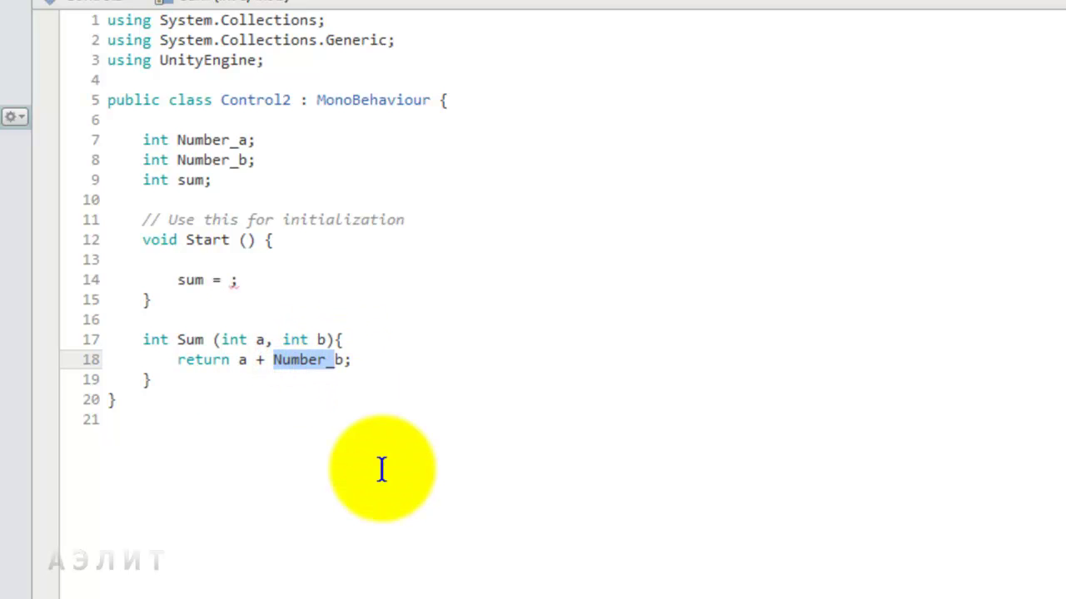
key("BackSpace")
left_click(233, 282)
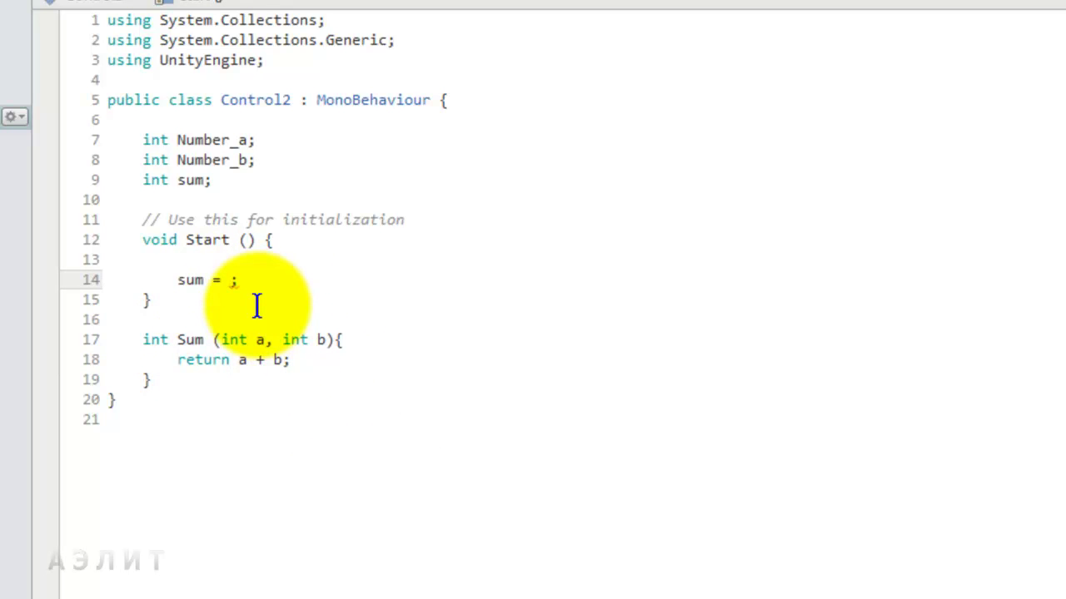
Complete Start's assignment as sum = Sum(Number_a, Number_b); using autocomplete
type("Sum")
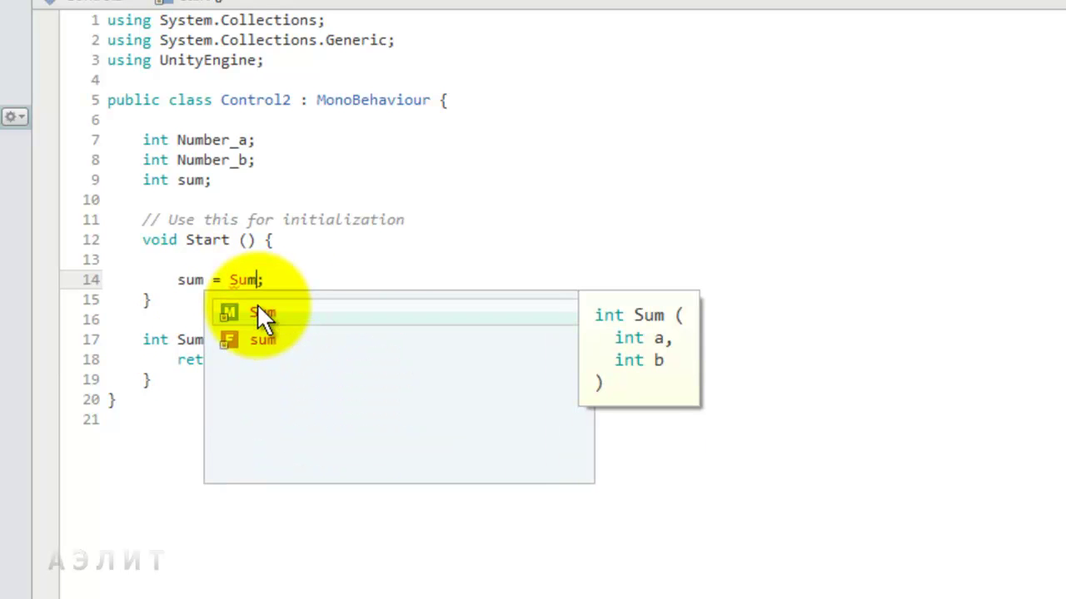
type("(")
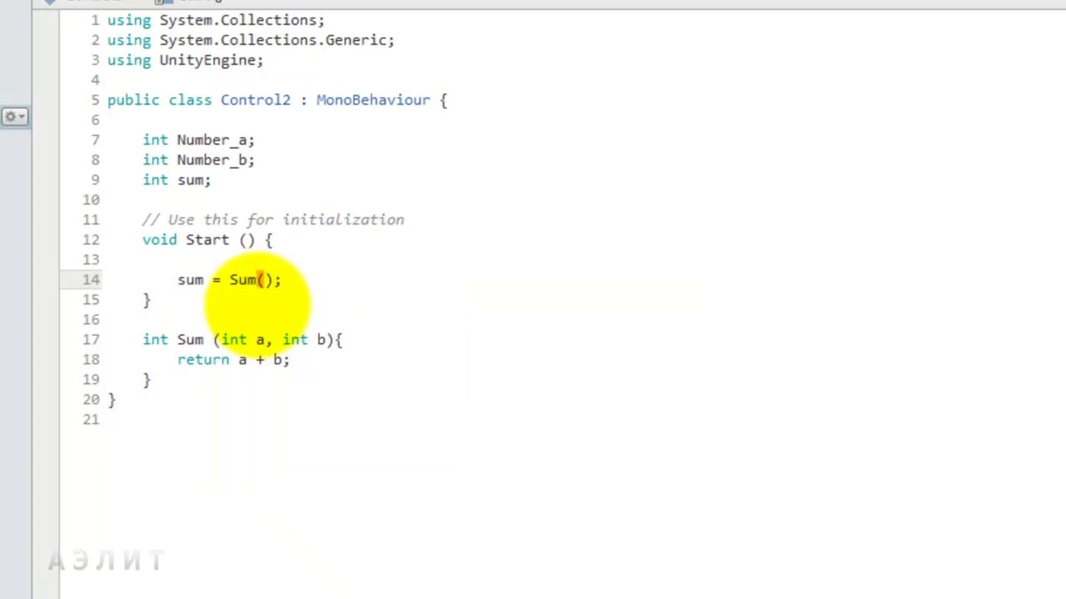
type("N")
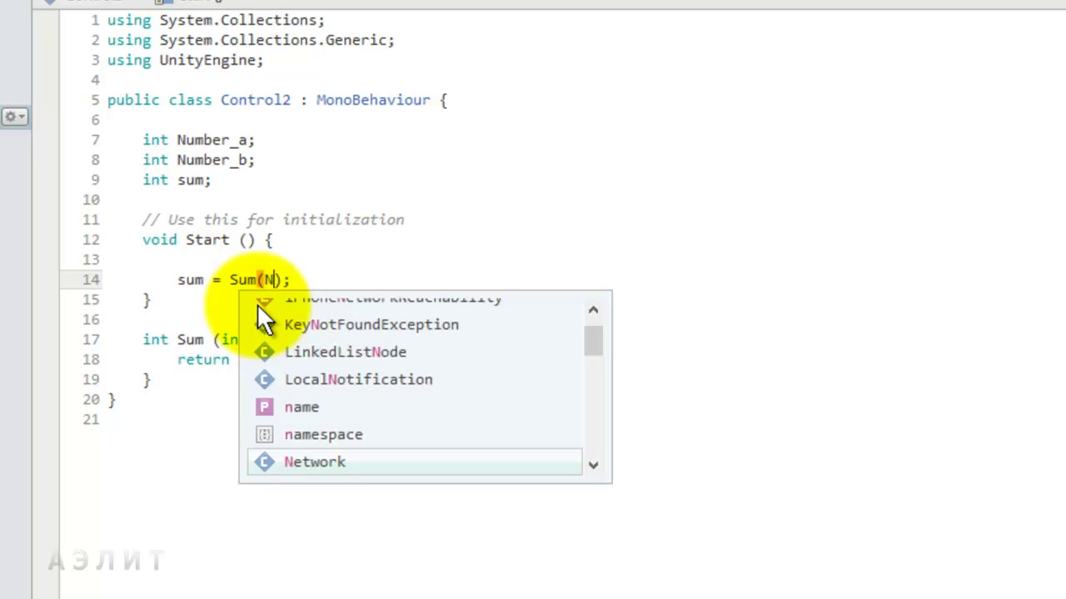
type("u")
key("Return")
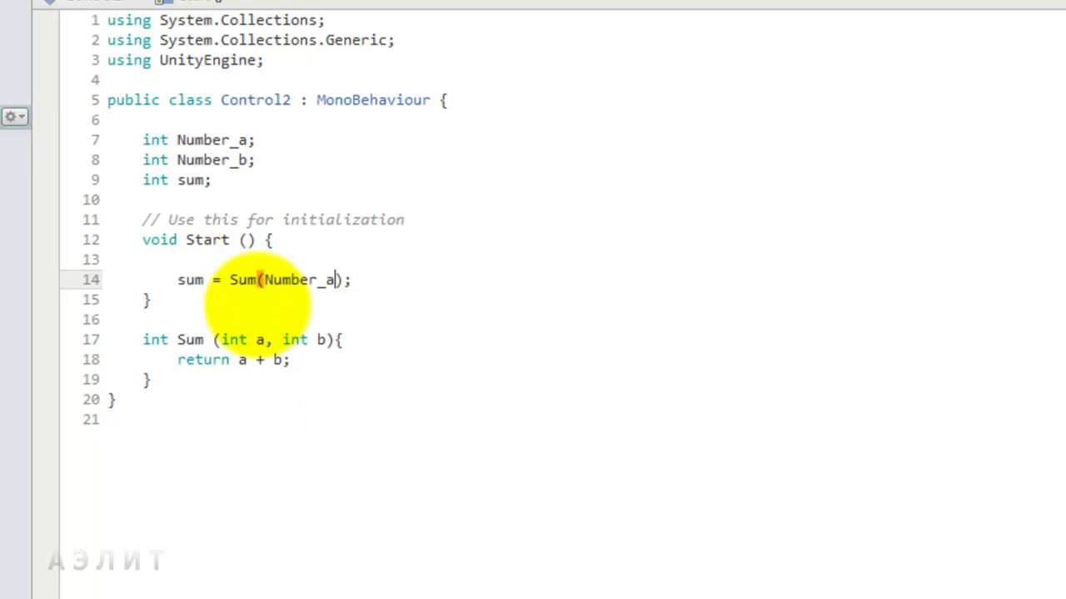
type(", Numbe")
key("Down")
key("Return")
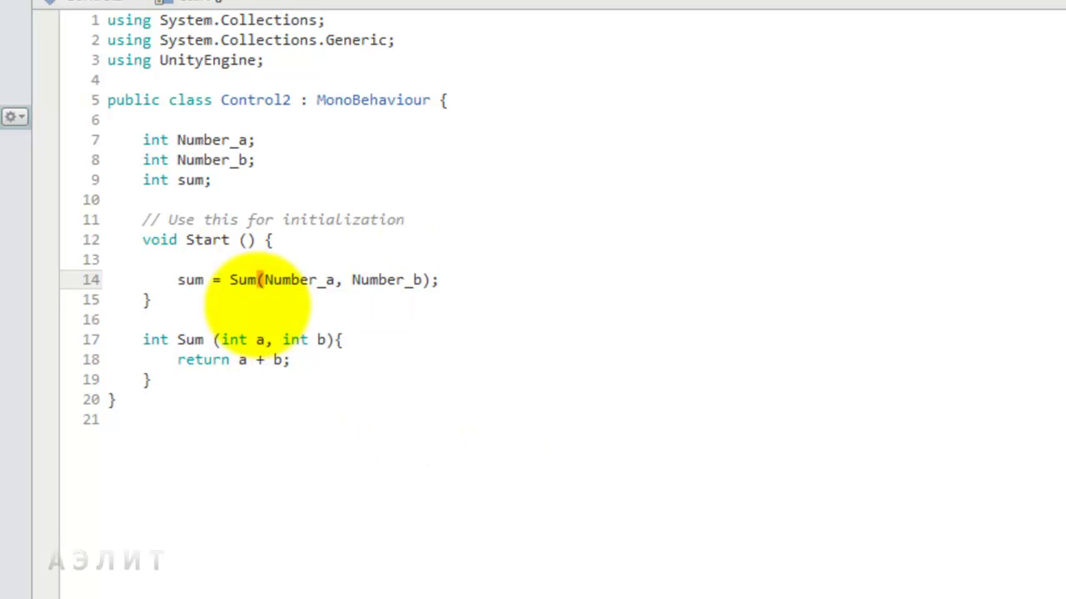
key("Down")
key("Down")
key("Down")
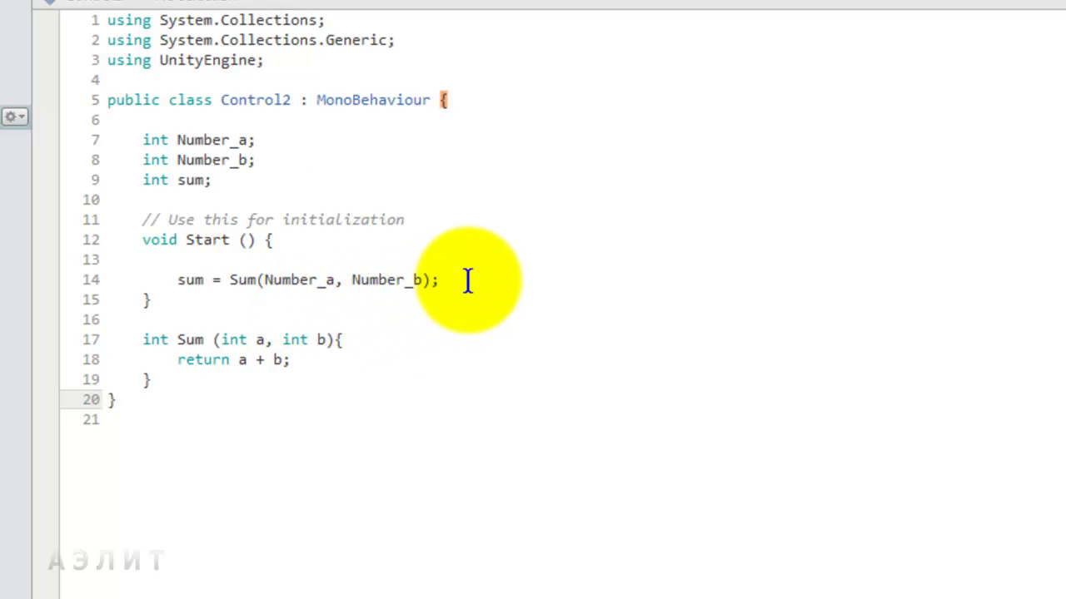
left_click(467, 280)
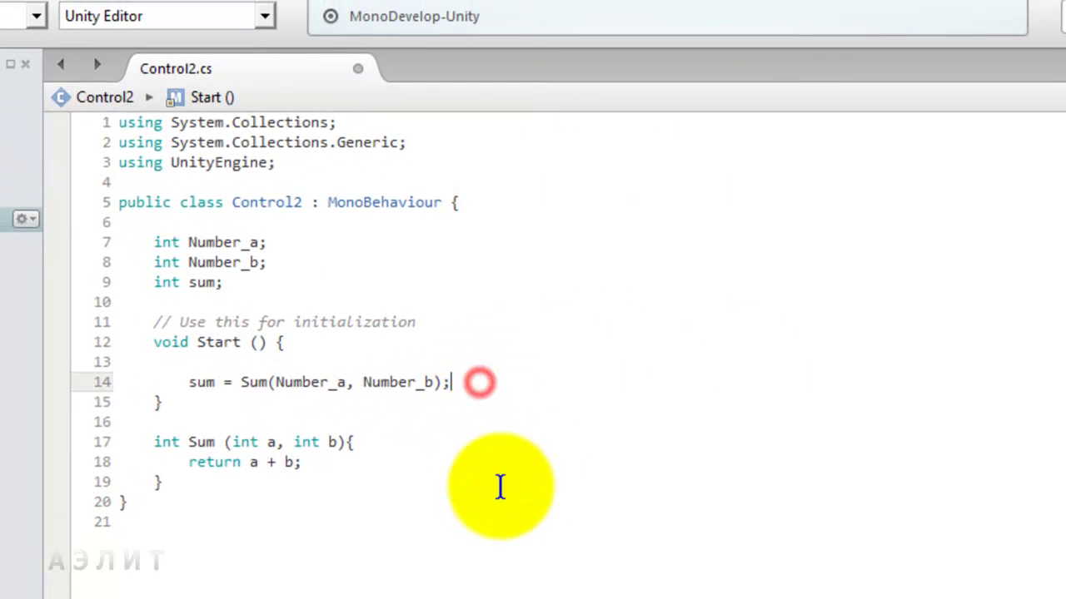
left_click(333, 226)
left_click(191, 385)
left_click(480, 383)
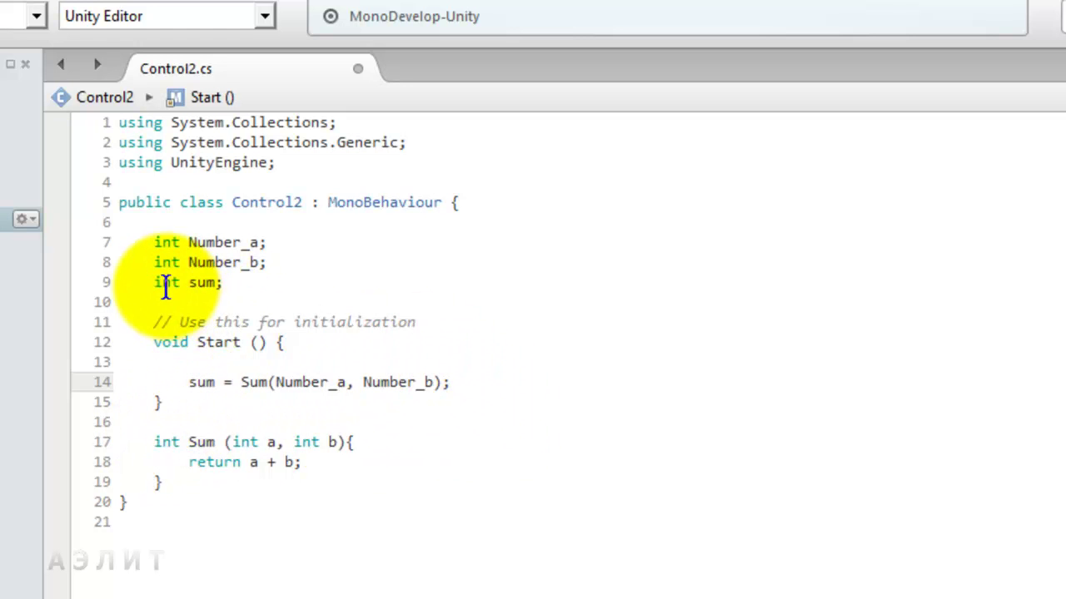
Add a new line after the sum assignment, where autocomplete inserts a stray hideFlags
key("Return")
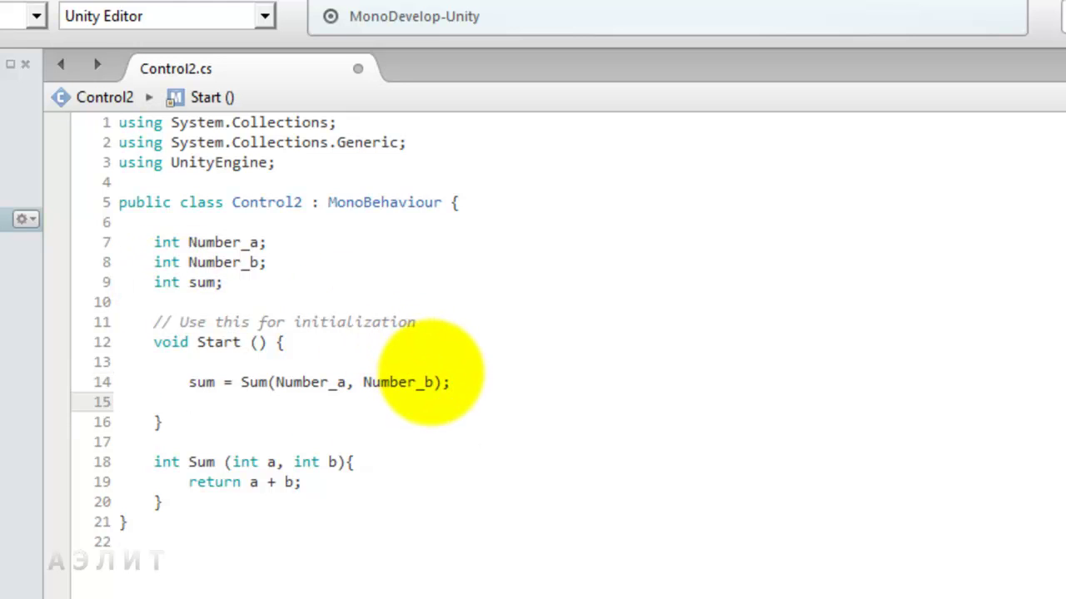
type("h")
key("space")
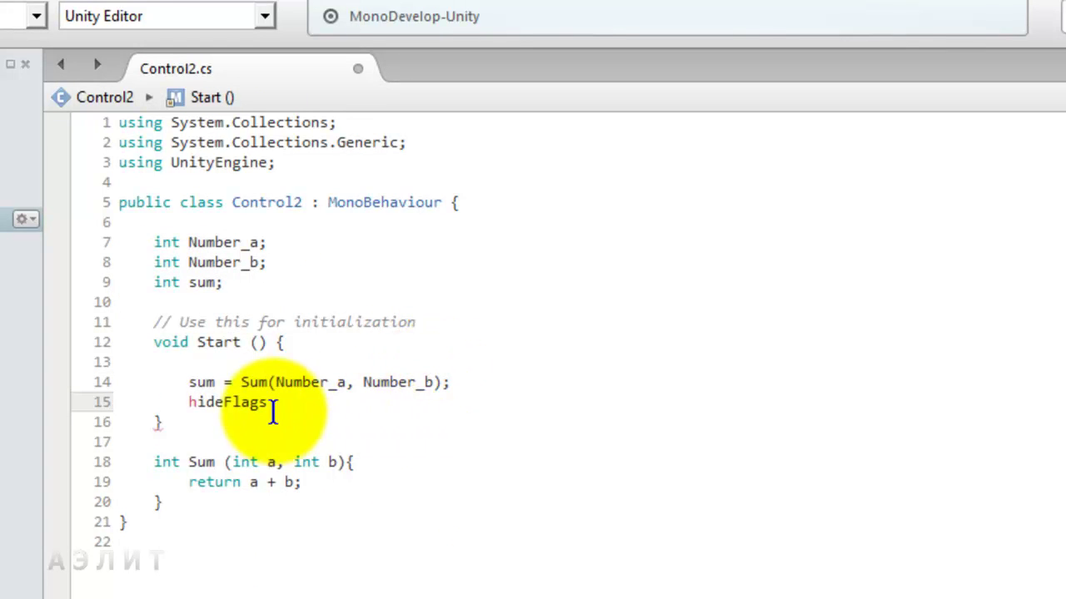
left_click(476, 379)
left_click(270, 240)
left_click(277, 263)
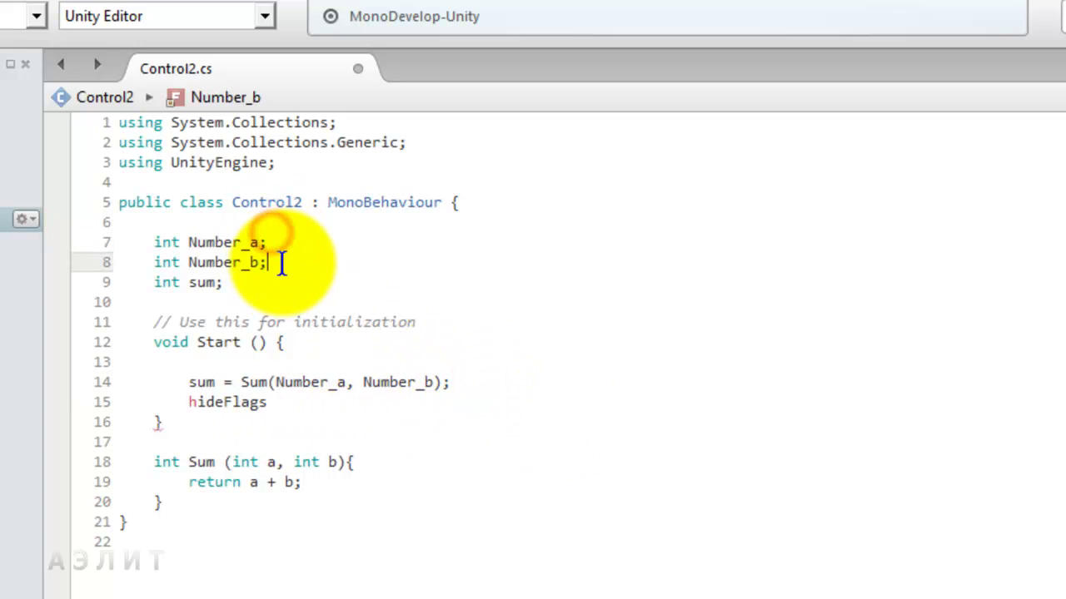
left_click(246, 281)
Delete the stray hideFlags text on line 15 inside Start
left_click(477, 386)
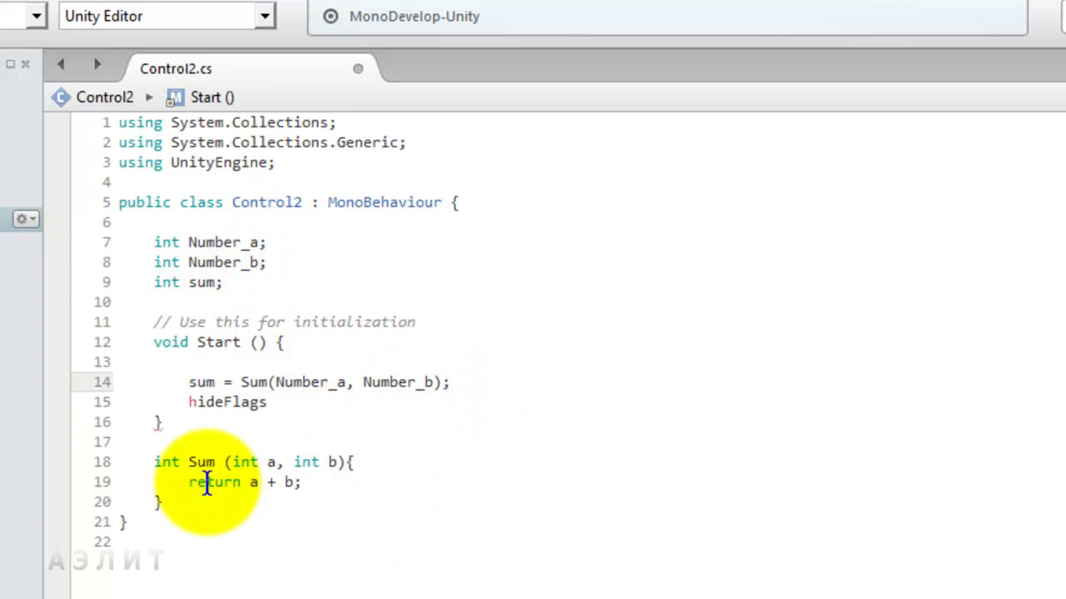
left_click(283, 403)
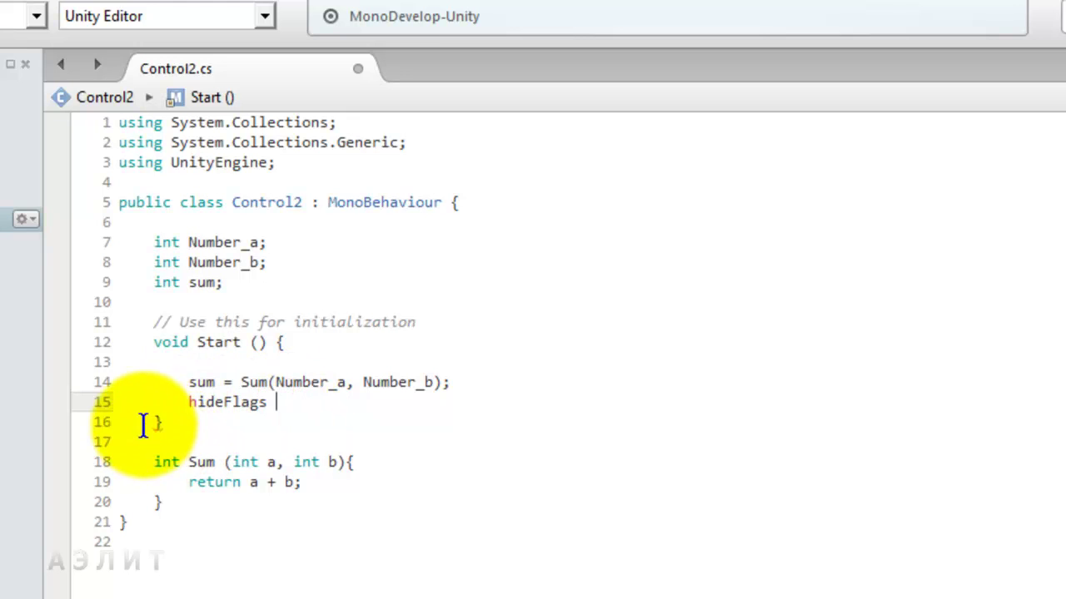
left_click(162, 422)
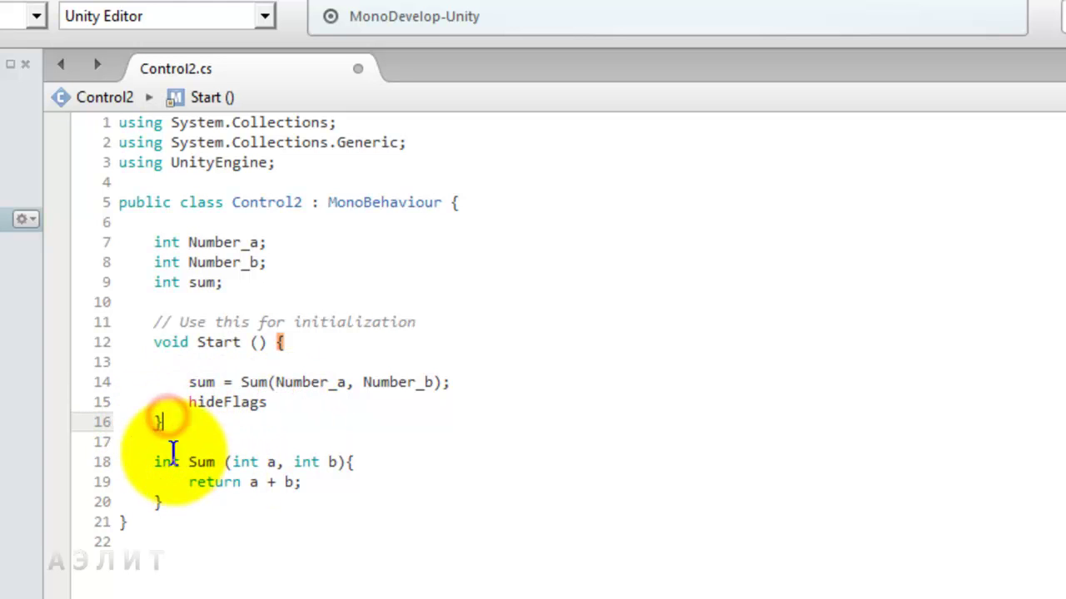
left_click_drag(188, 403, 278, 404)
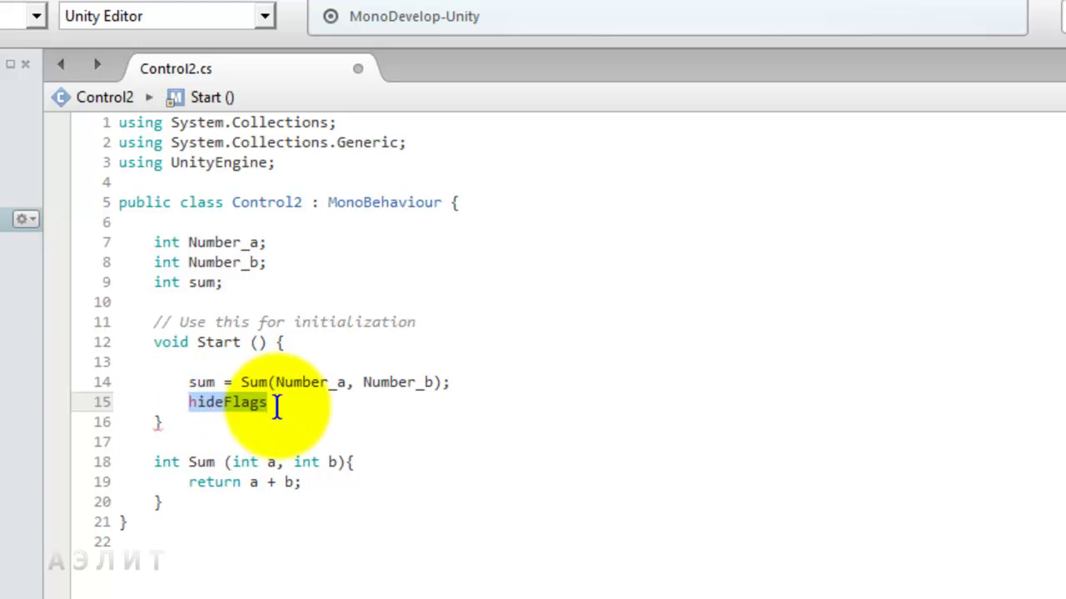
key("BackSpace")
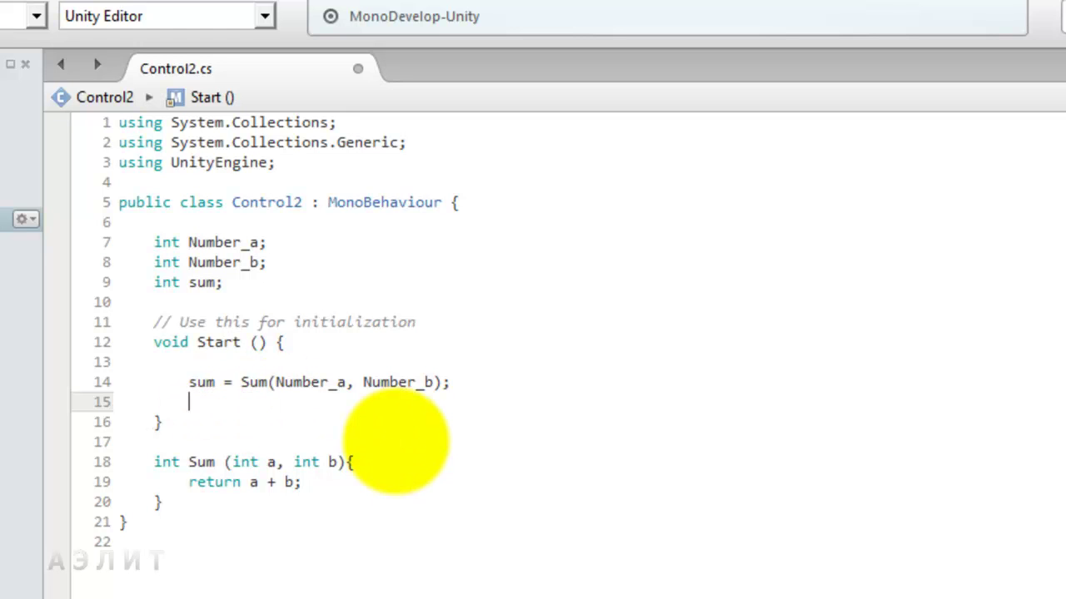
Add a Debug.Log(sum); line in Start using autocomplete for Debug and Log
key("Return")
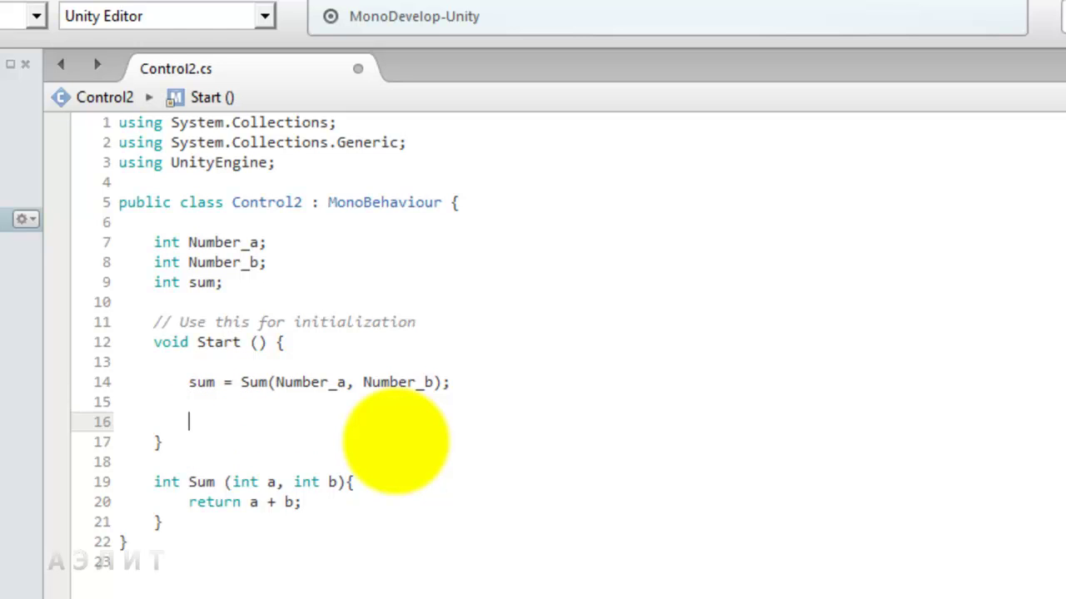
type("Deb")
key("Return")
type("Debug.L")
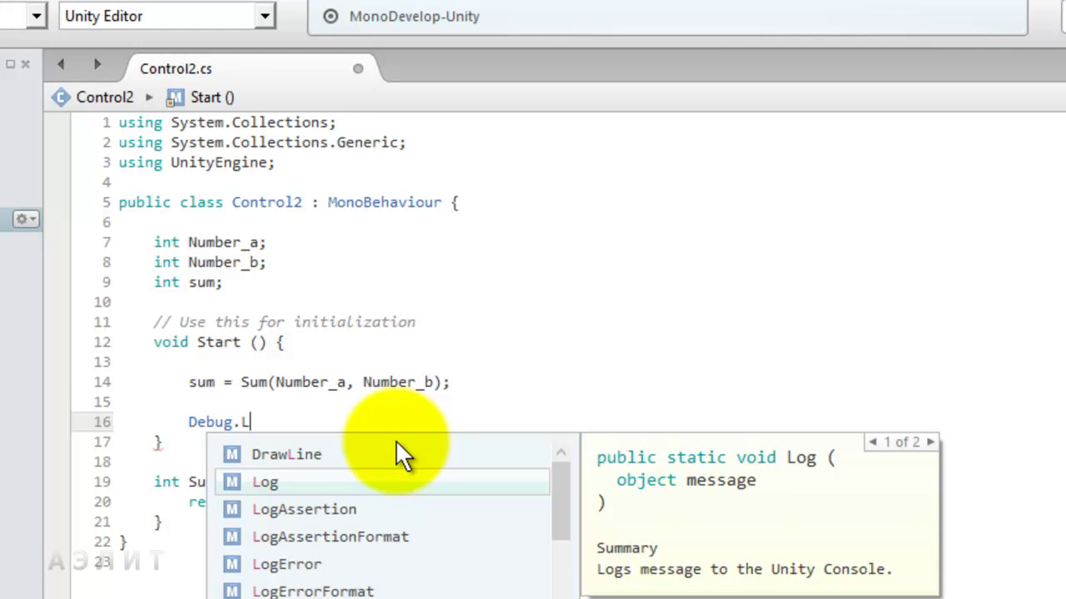
key("Return")
type("(")
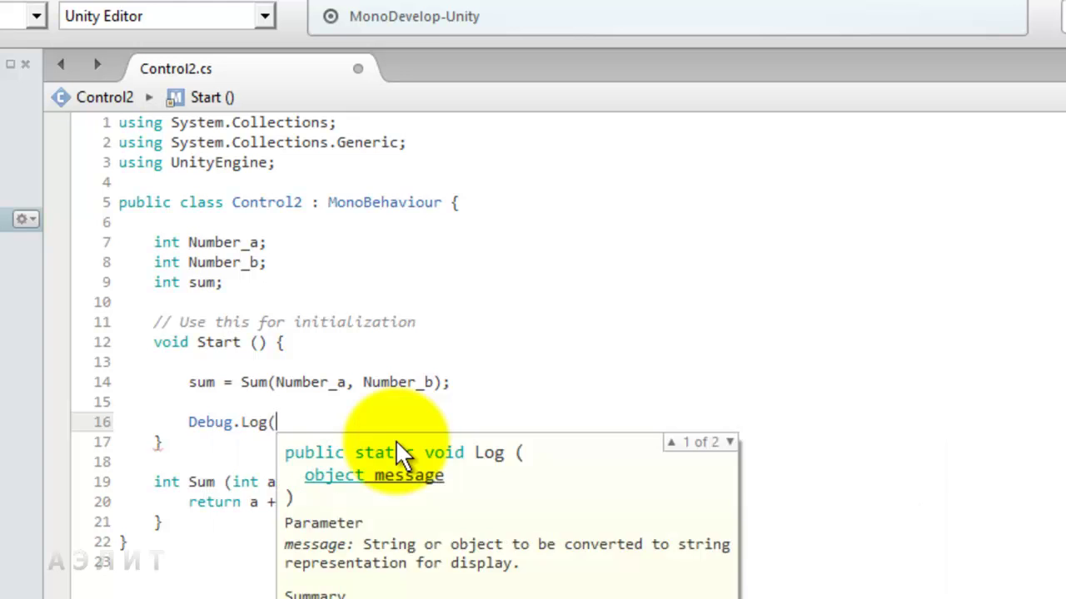
type("sum")
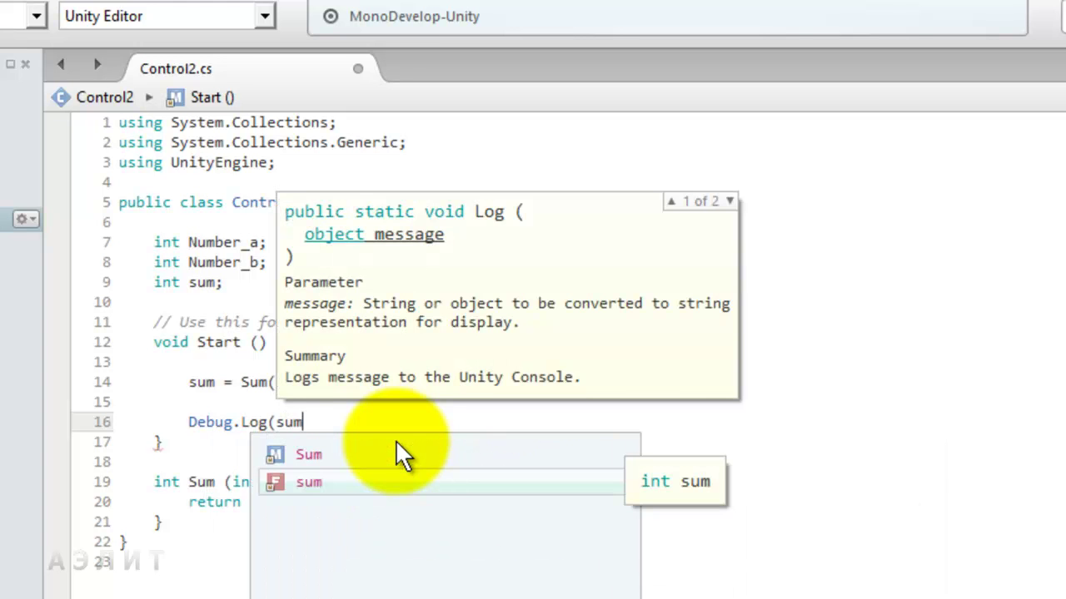
type(");")
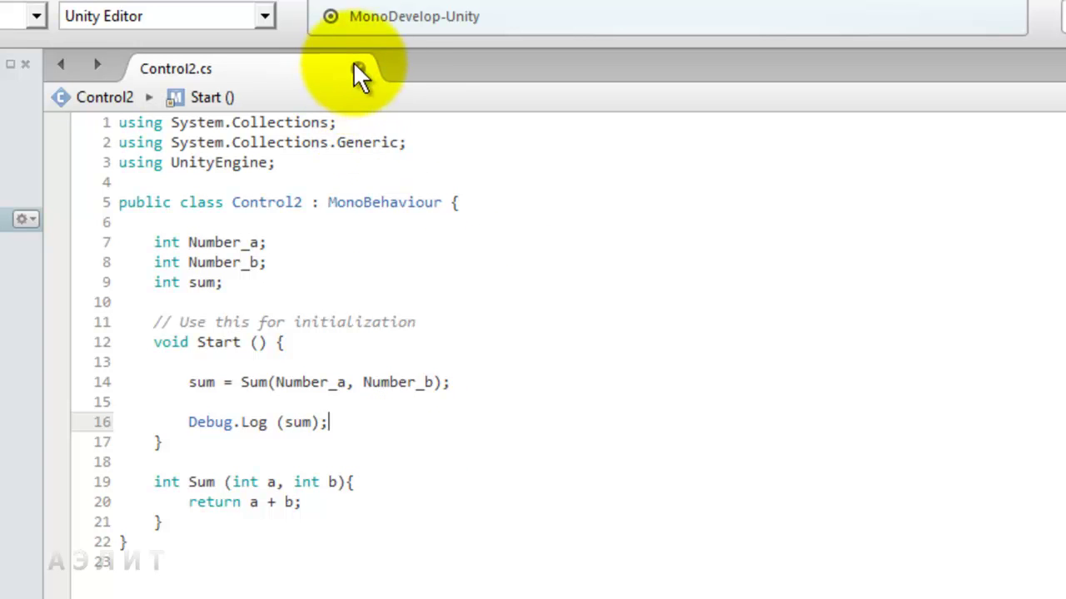
Play the scene with the Console shown to read the logged sum, then return to Control2
key("alt+Tab")
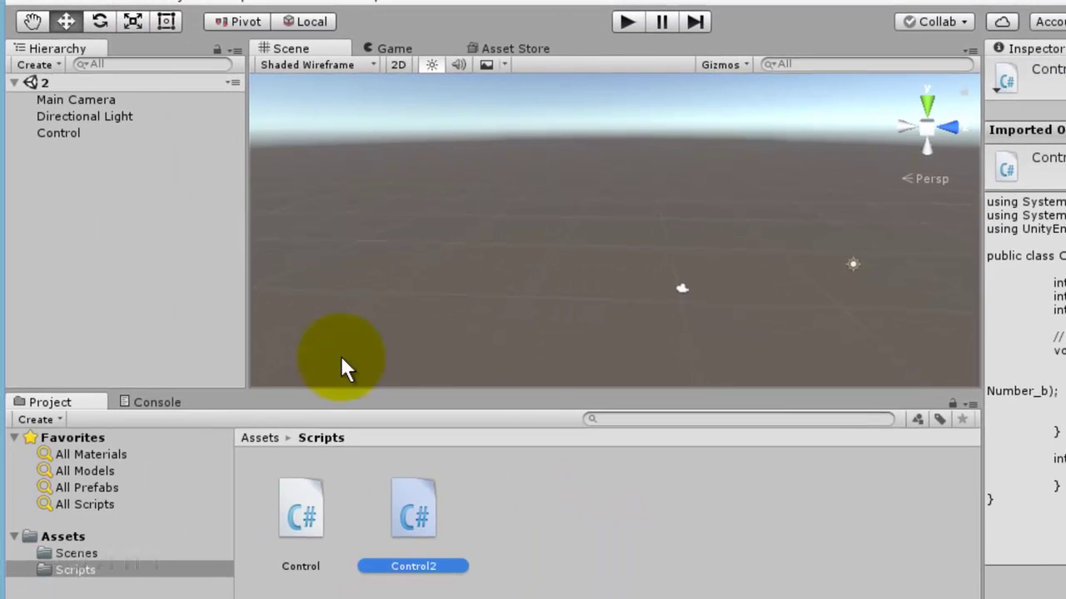
left_click(159, 404)
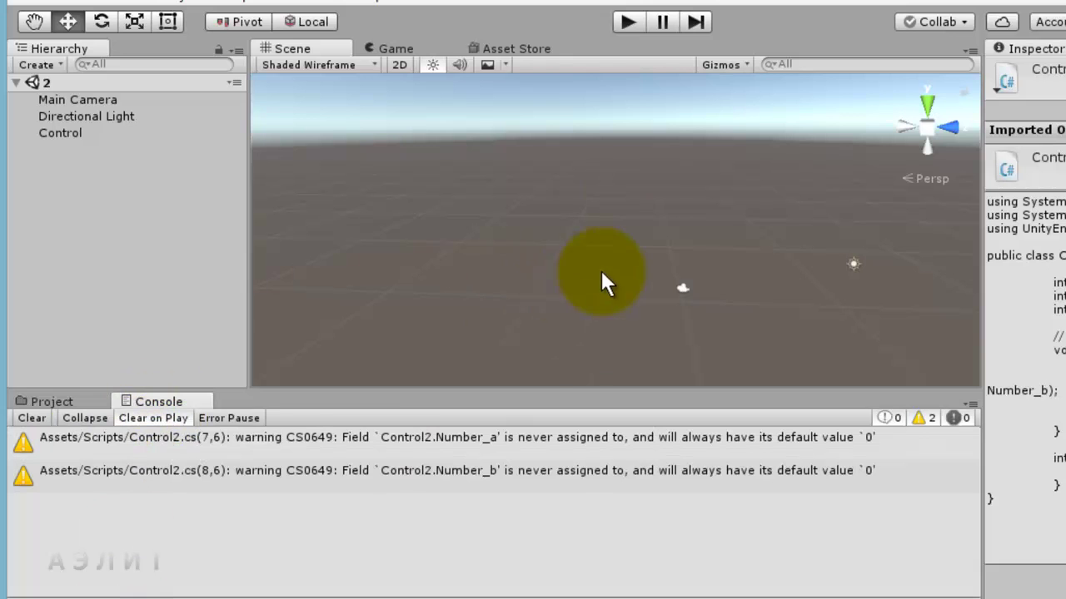
left_click(632, 22)
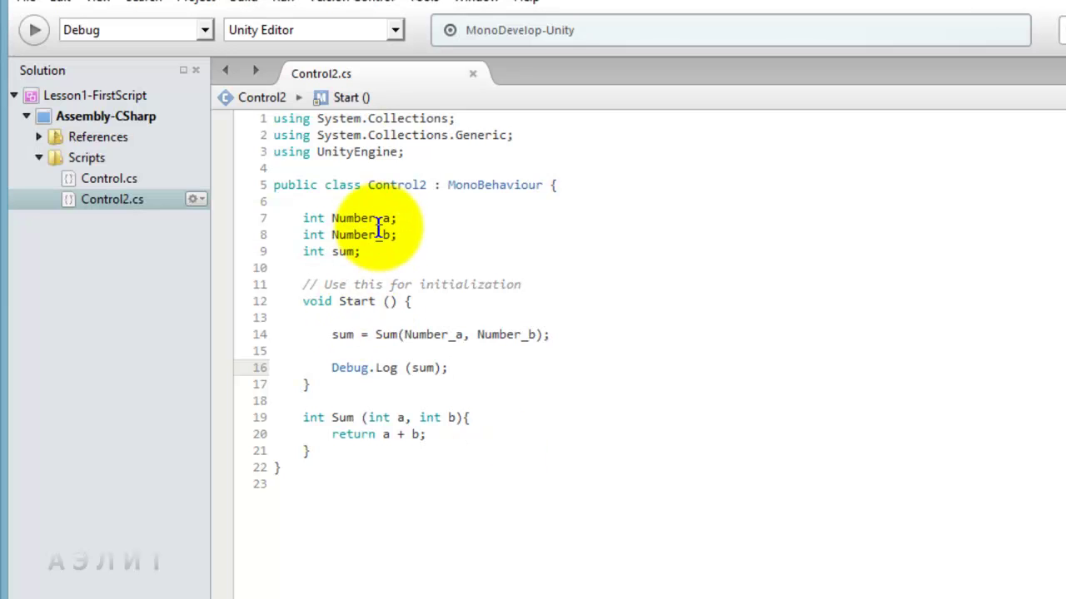
left_click(376, 219)
Initialise Number_a to 10 in its field declaration on line 7
left_click(371, 235)
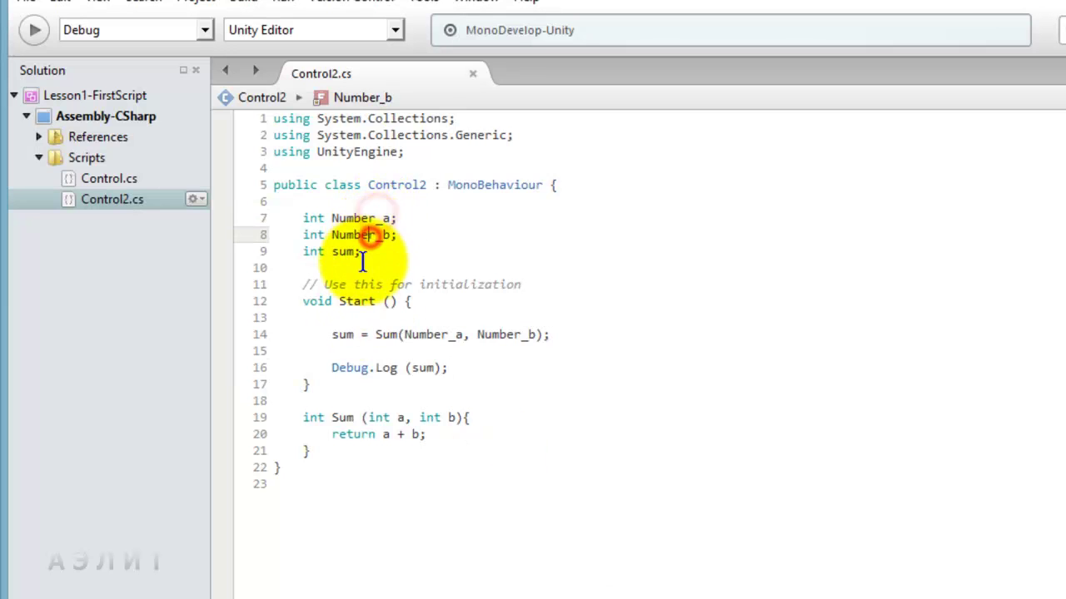
left_click(389, 235)
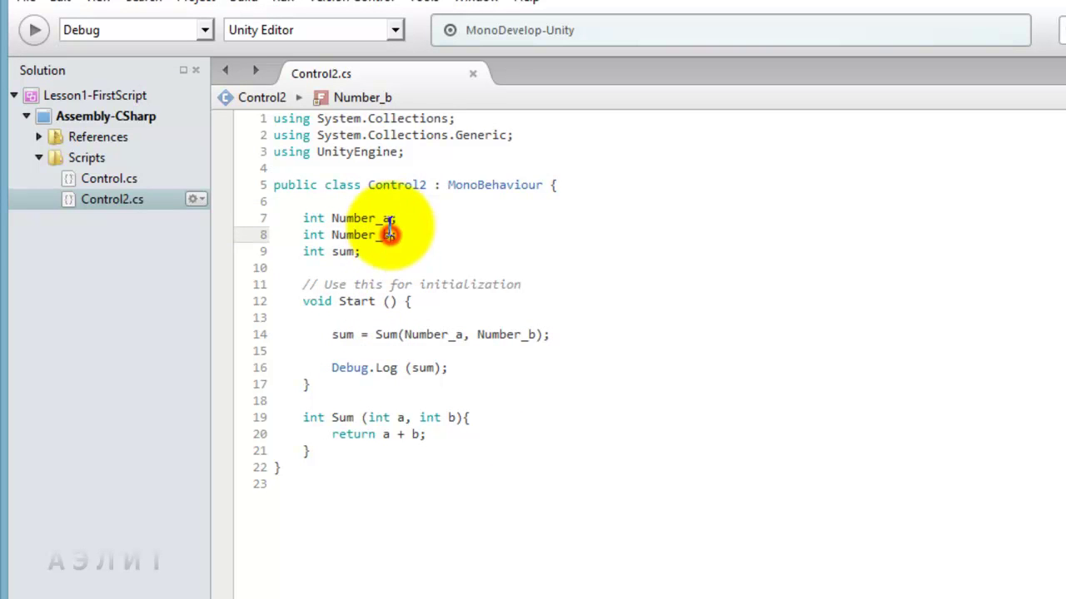
left_click(389, 218)
mouse_move(306, 409)
type("= 10")
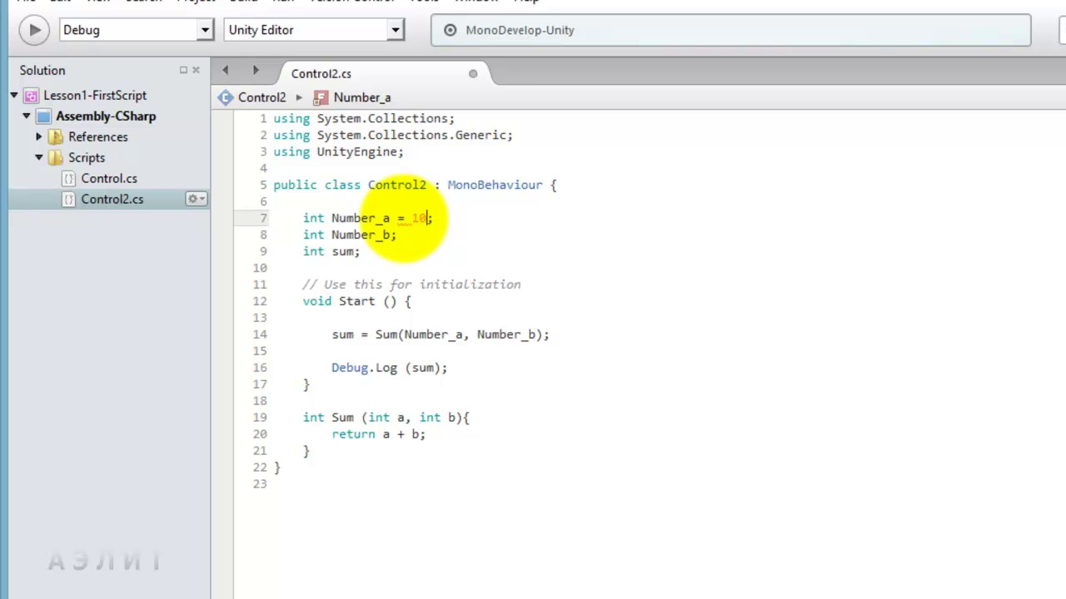
left_click(425, 218)
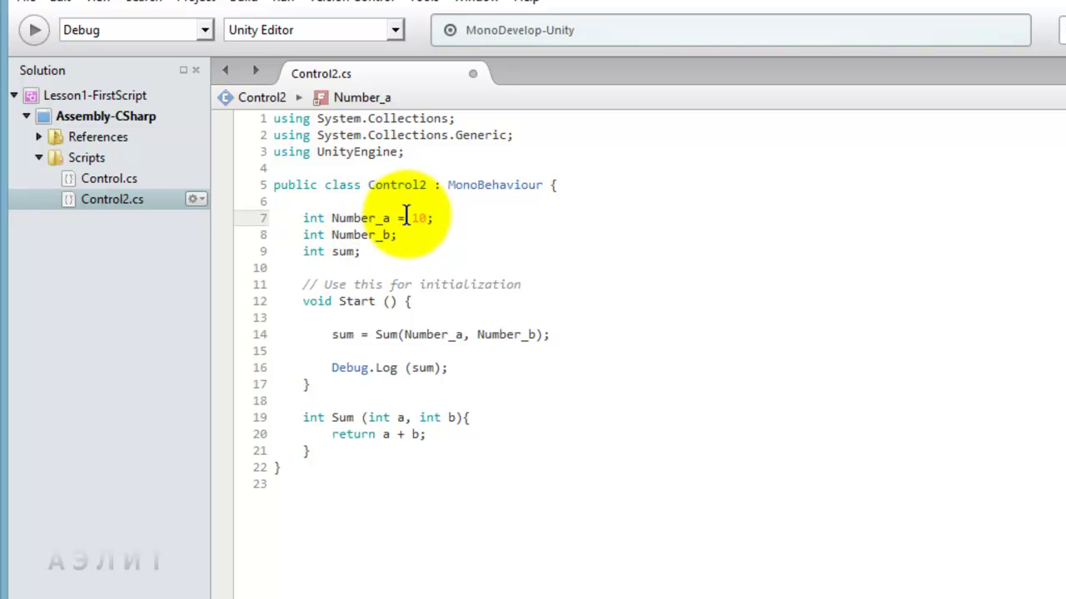
Insert Number_b = 21; as the first line of Start and save the script
left_click(340, 317)
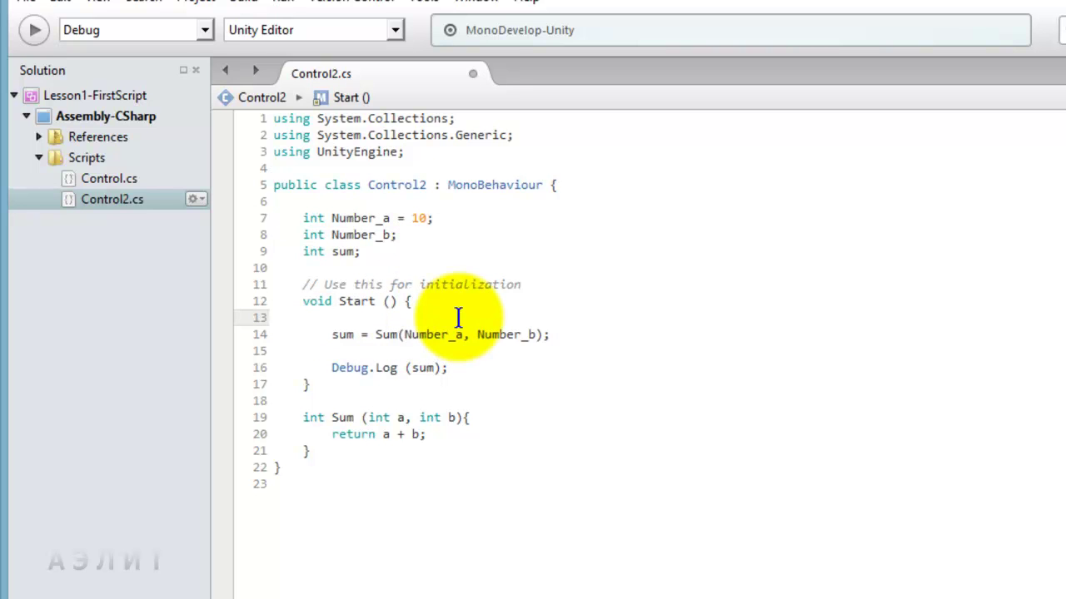
key("Return")
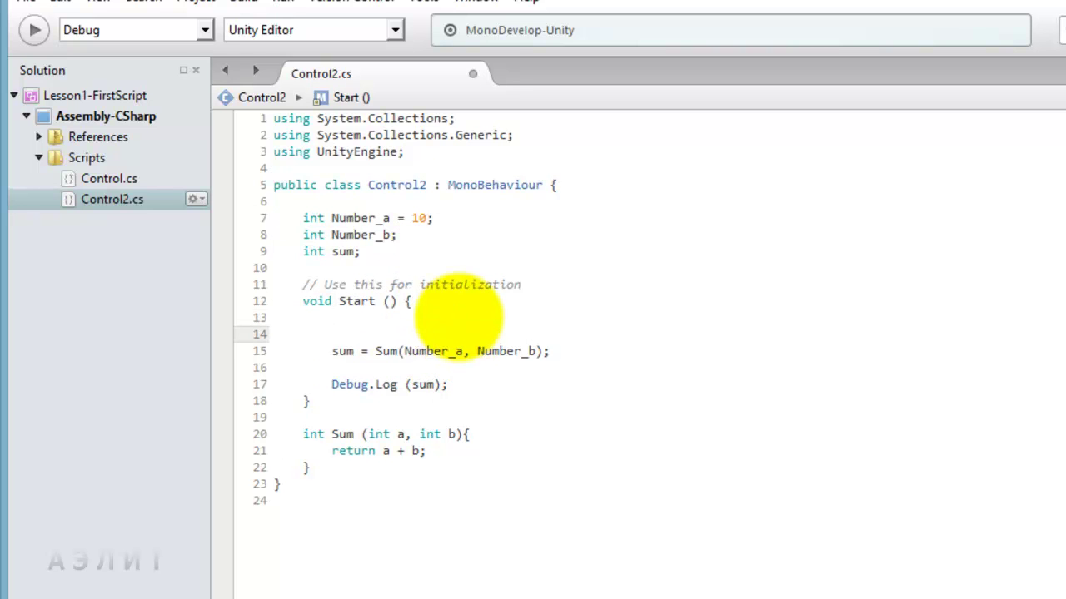
type("Number")
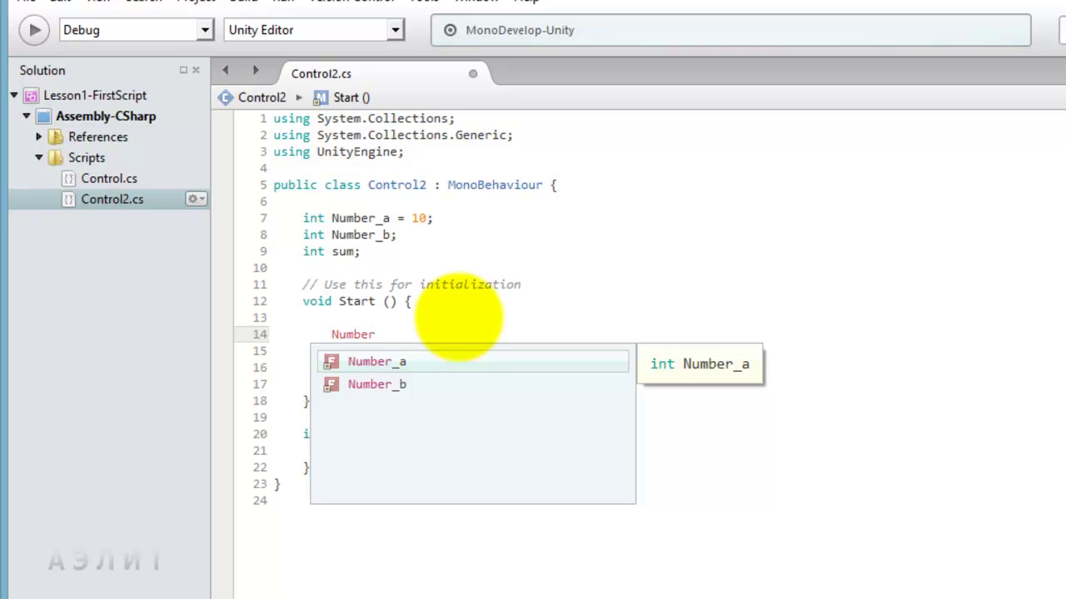
key("Down")
key("Return")
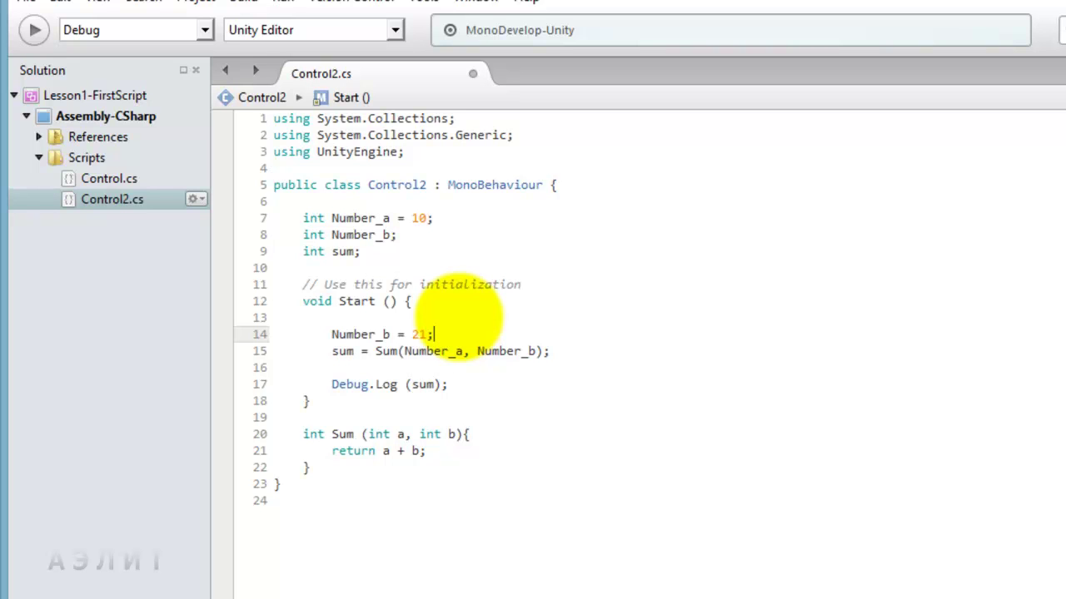
key("ctrl+s")
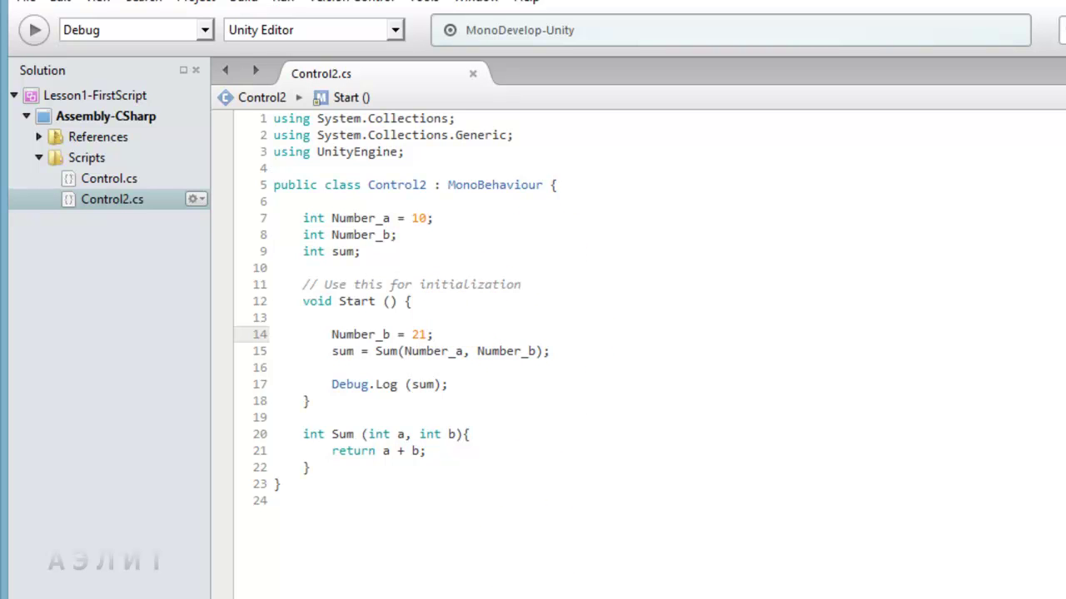
left_click(597, 533)
Play the scene, confirm the Console logs 31, then stop Play mode
left_click(628, 21)
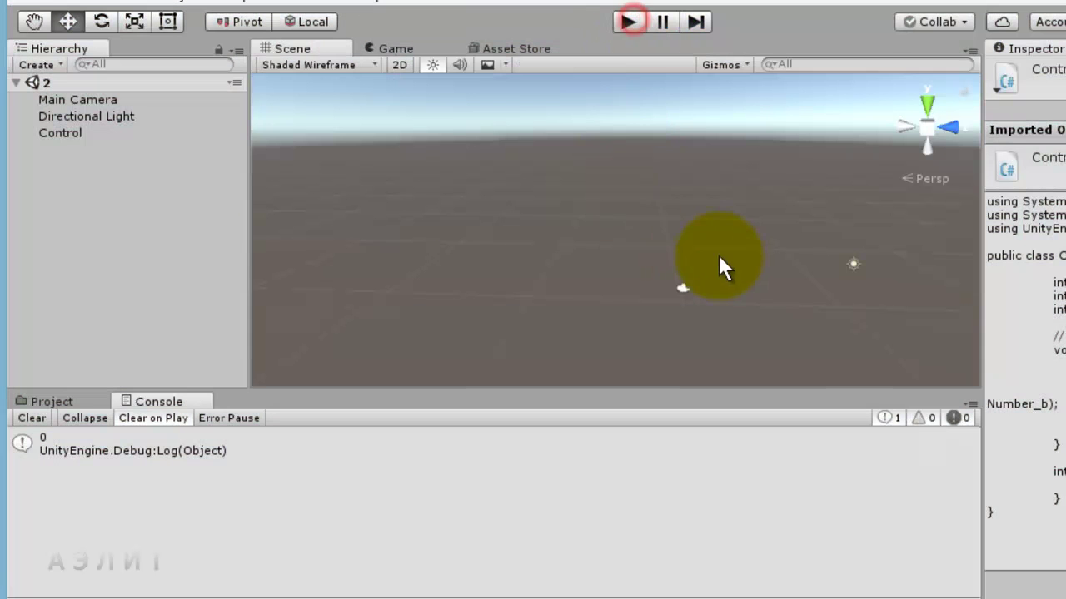
left_click(628, 22)
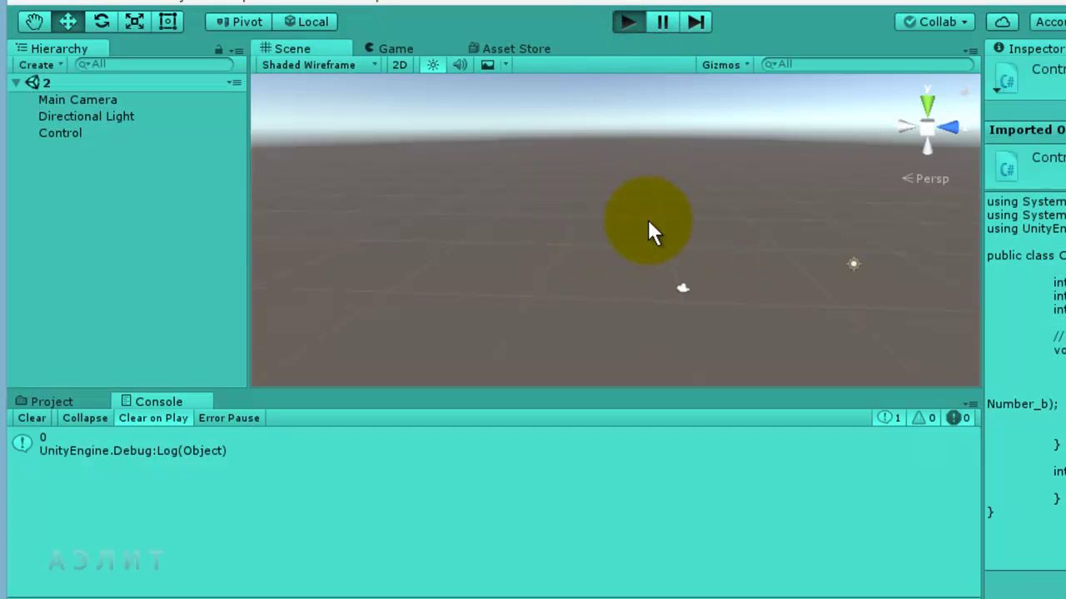
left_click(85, 418)
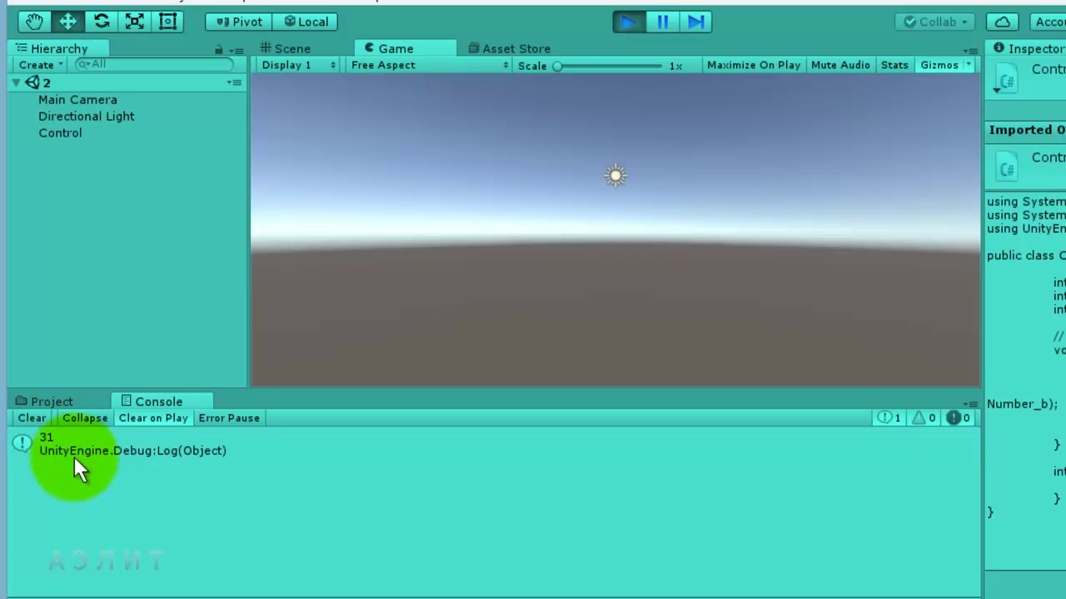
left_click(629, 22)
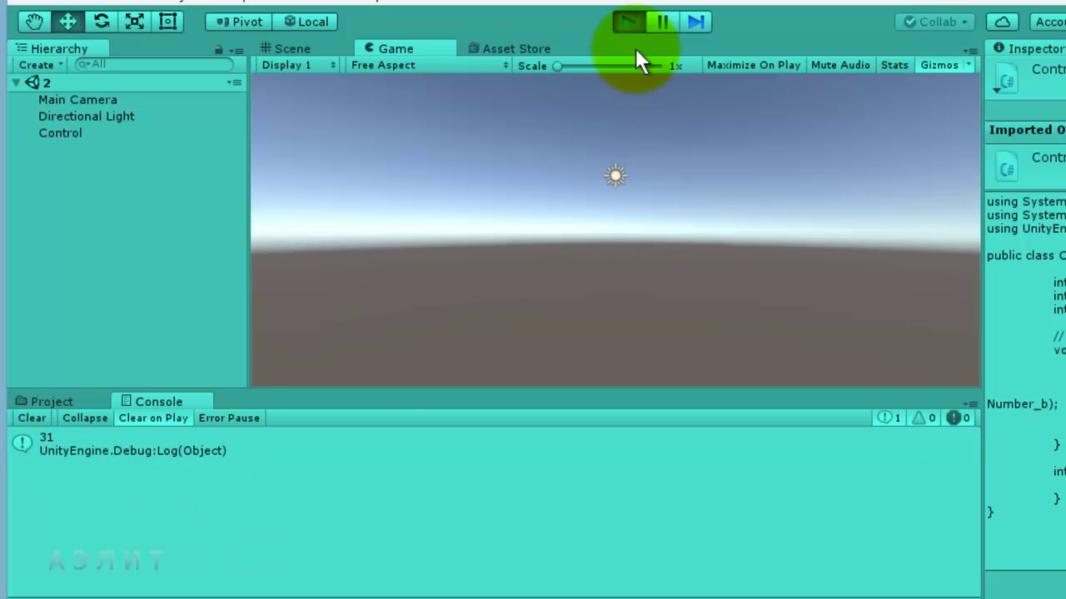
left_click(632, 21)
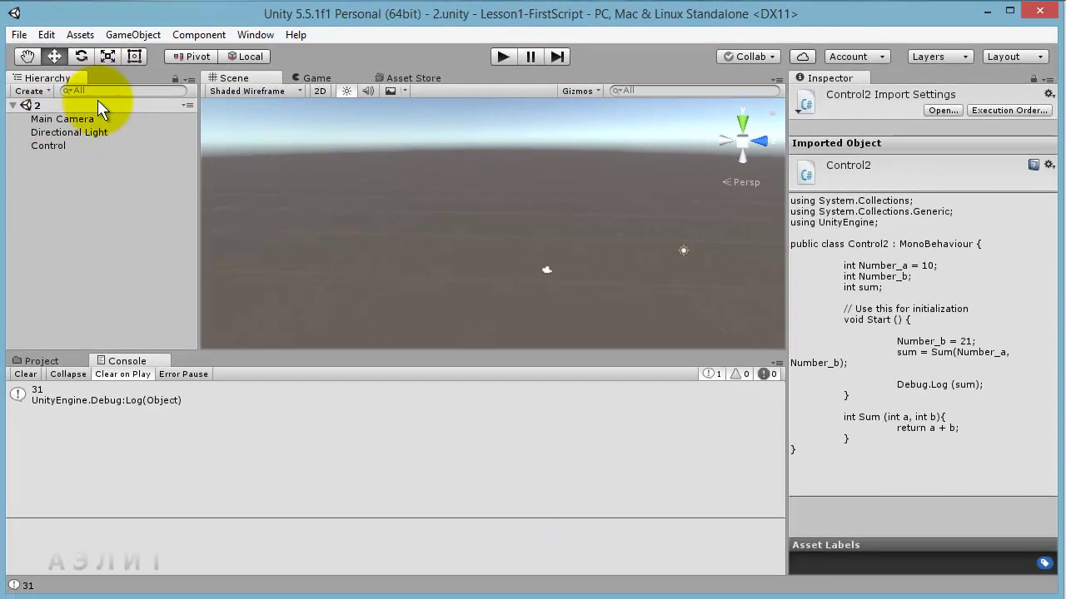
Add a UI Text object and inspect the new Canvas, EventSystem and Text objects
left_click(131, 35)
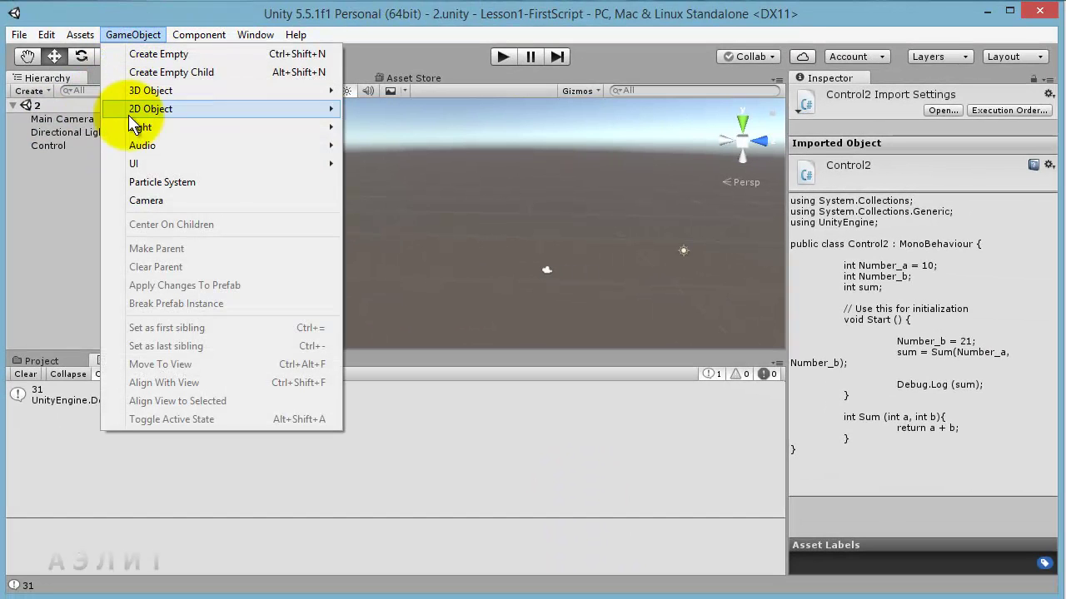
mouse_move(134, 163)
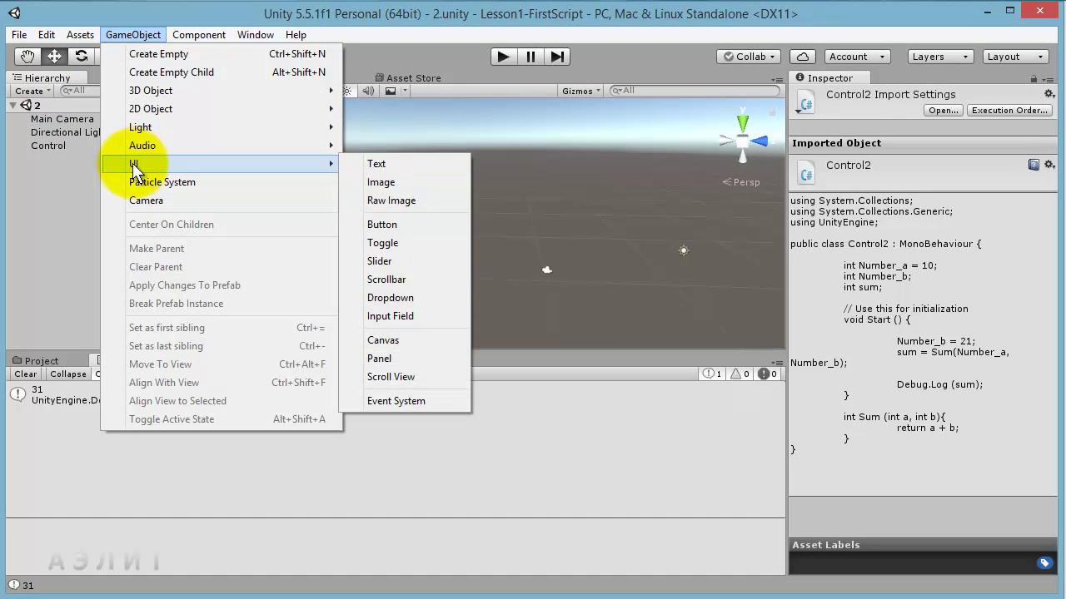
left_click(379, 163)
left_click(45, 158)
left_click(48, 172)
left_click(50, 185)
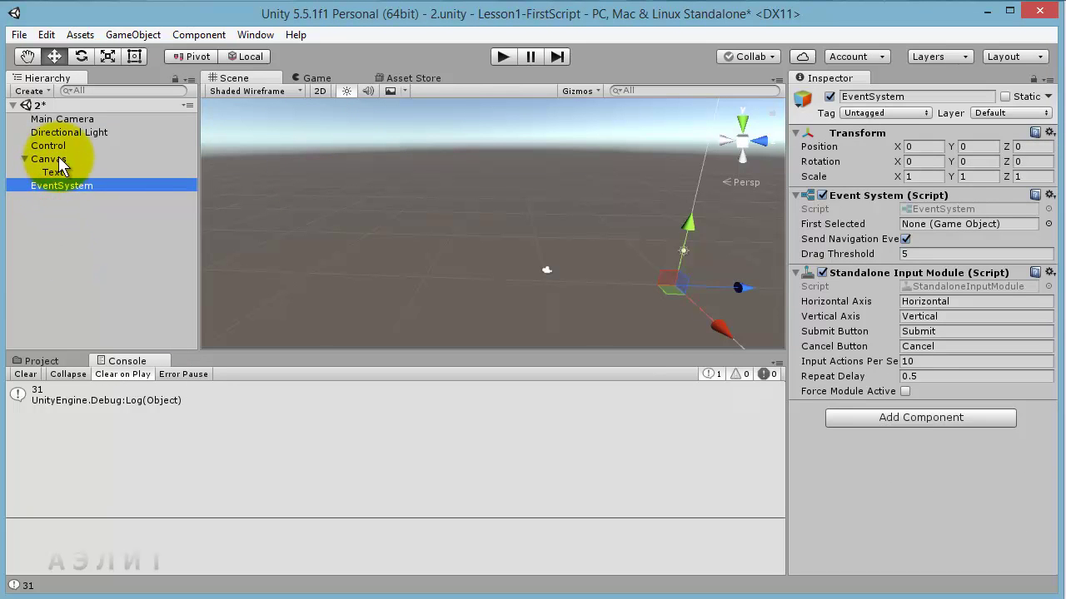
left_click(54, 171)
left_click(55, 158)
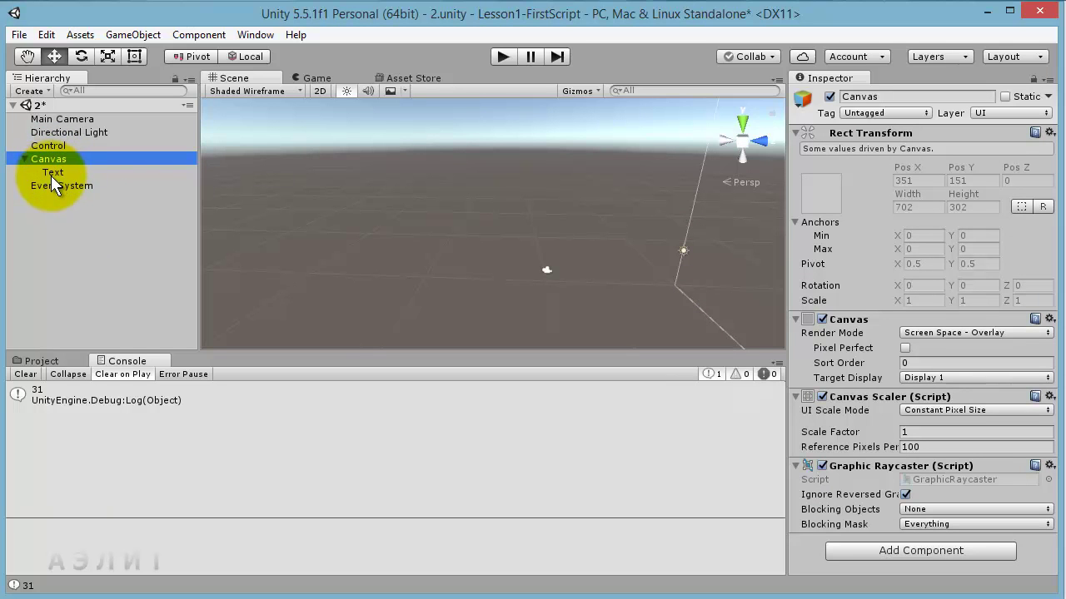
left_click(51, 173)
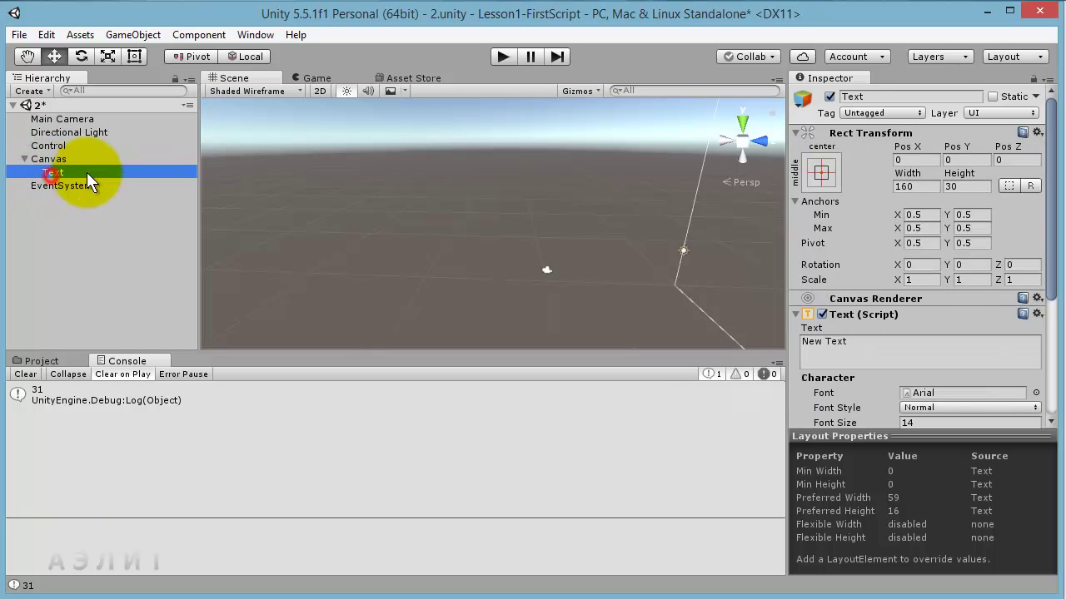
Switch the Scene view to 2D and frame the New Text object on the canvas
left_click(319, 93)
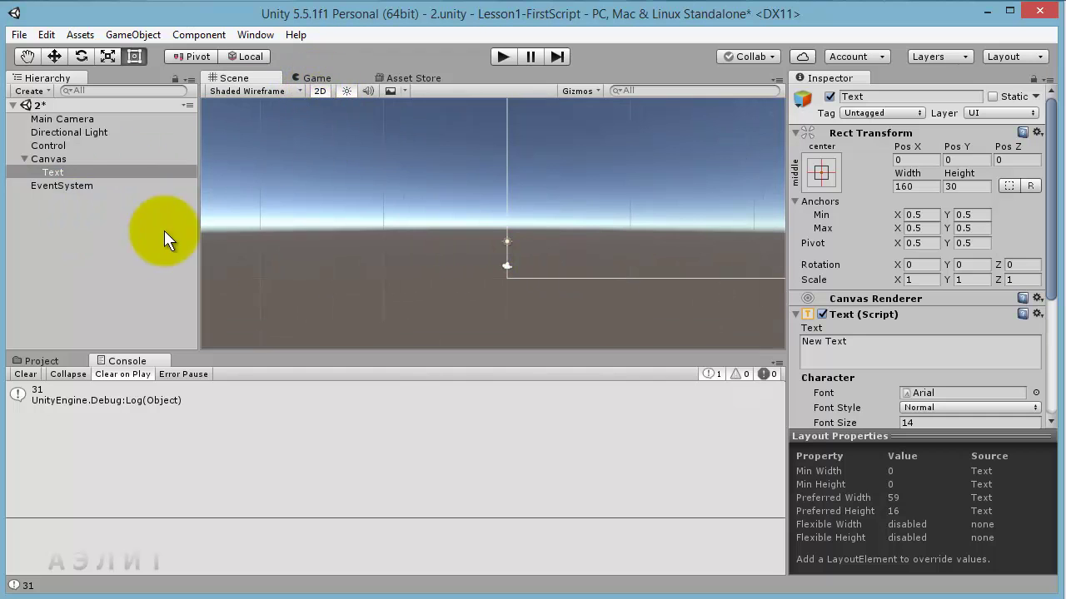
double_click(48, 172)
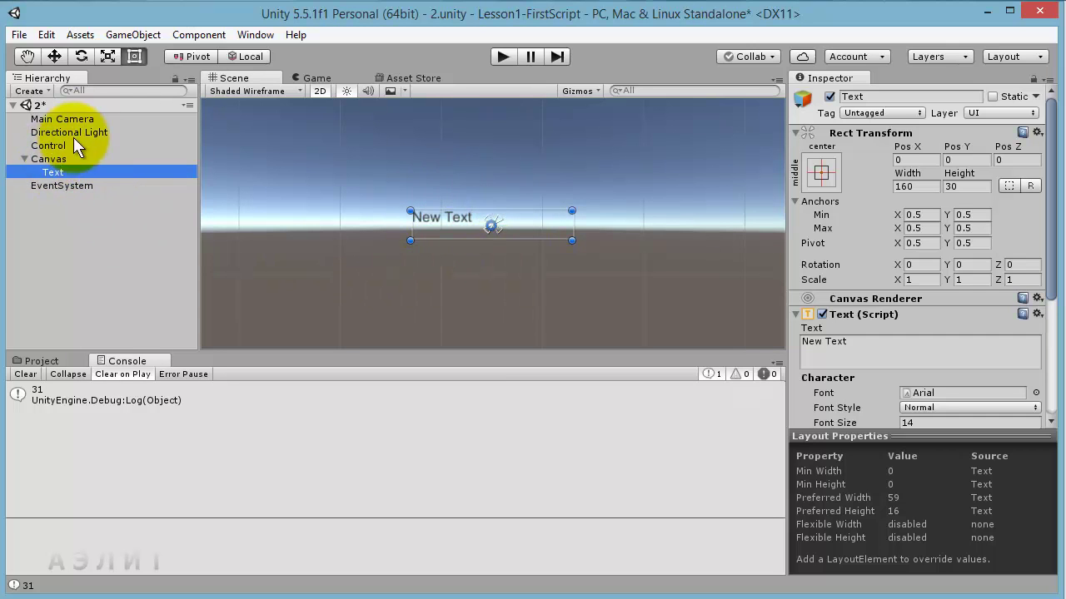
left_click(134, 34)
mouse_move(144, 164)
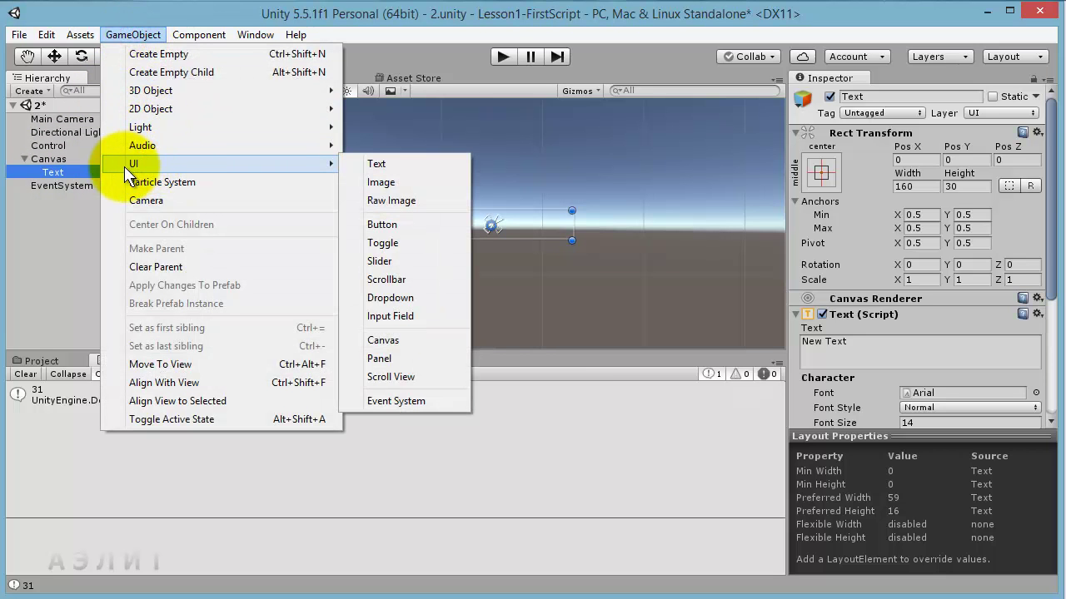
left_click(126, 33)
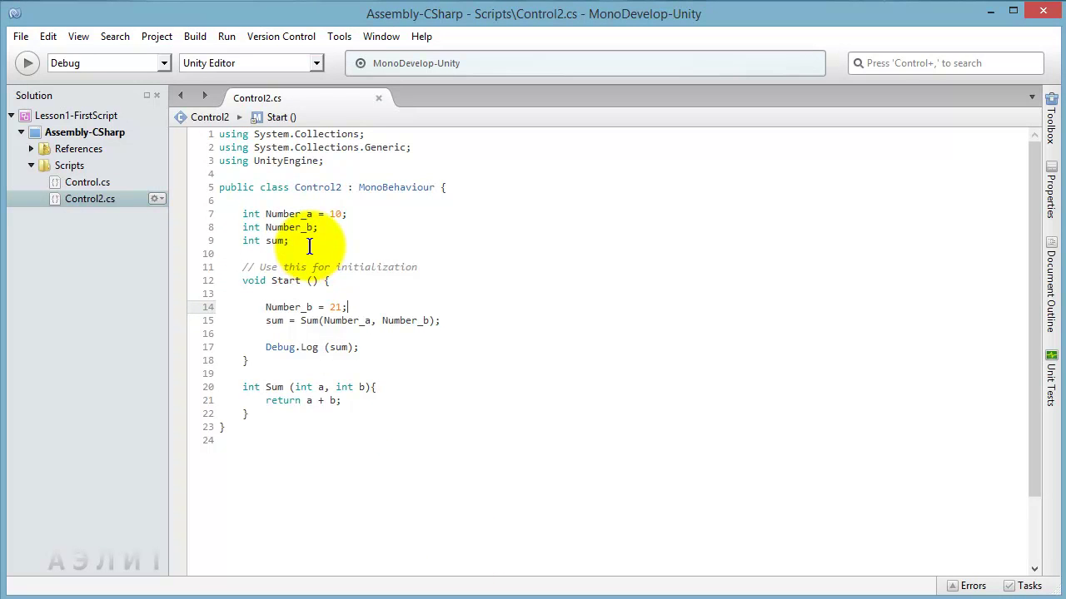
Add 'using UnityEngine.UI;' below the UnityEngine import, accepting the UnityEngine suggestion
left_click(309, 244)
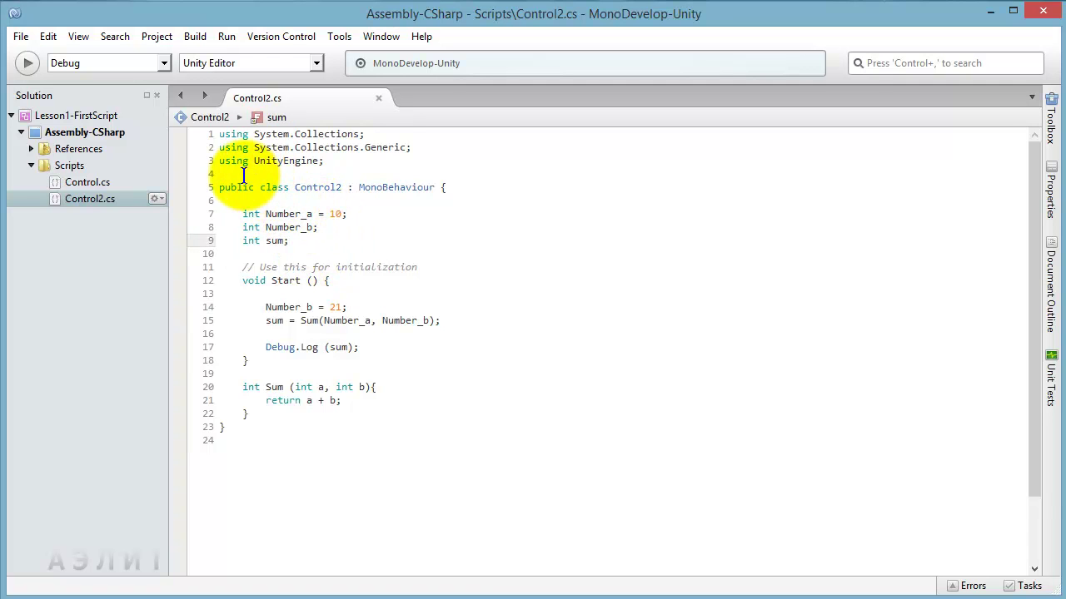
left_click(347, 163)
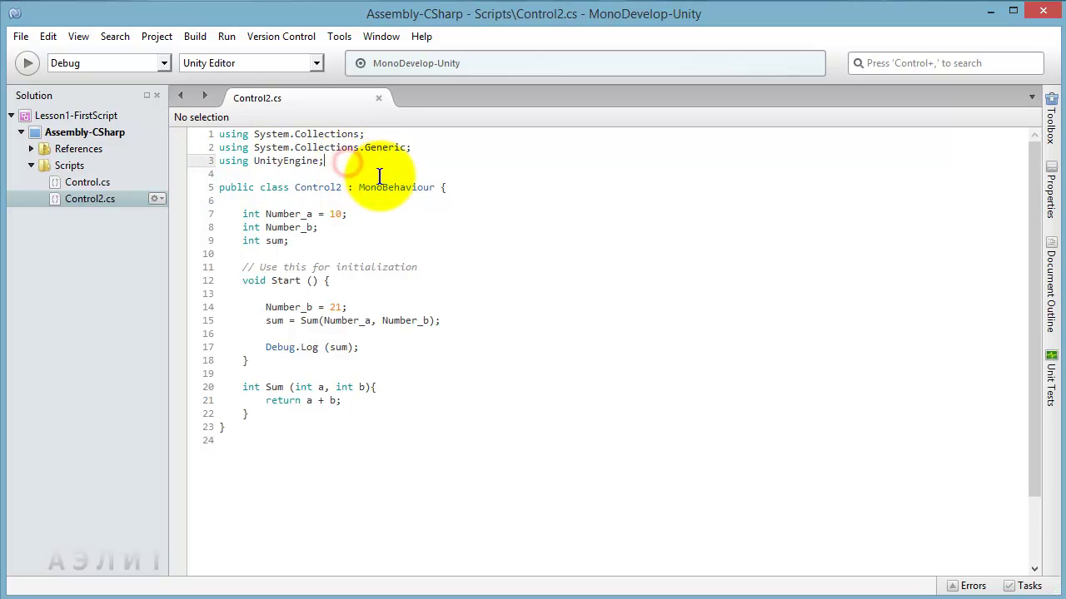
key("Return")
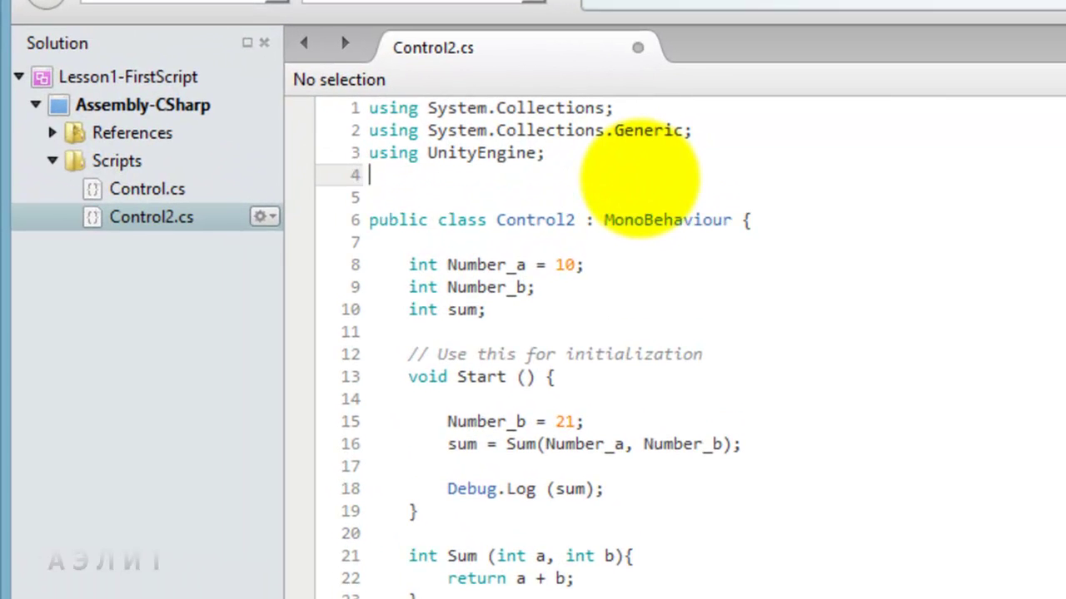
type("using")
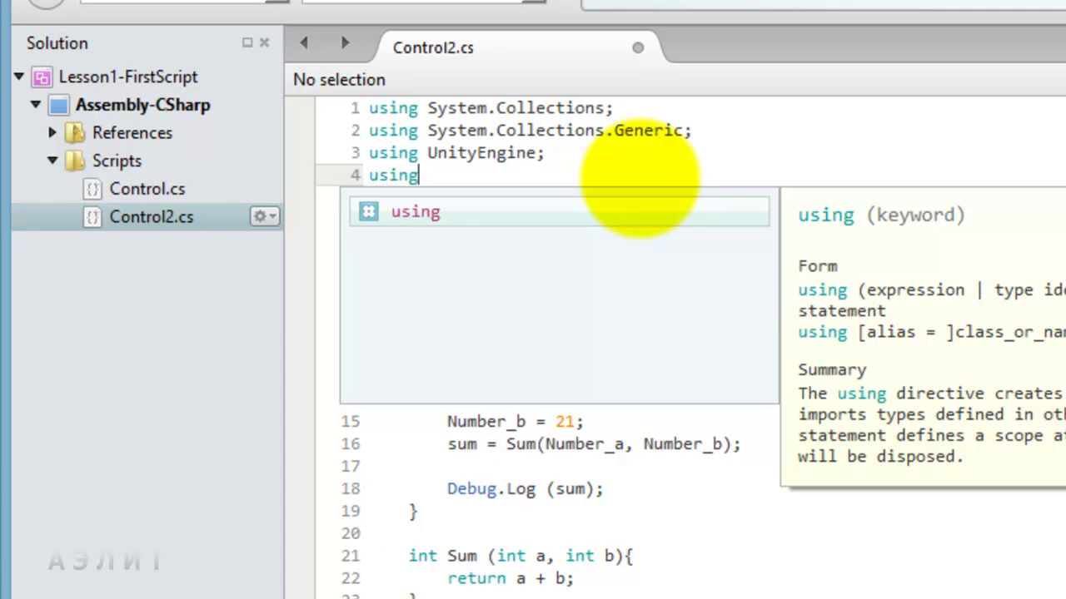
type(" Unity")
key("Down")
key("Down")
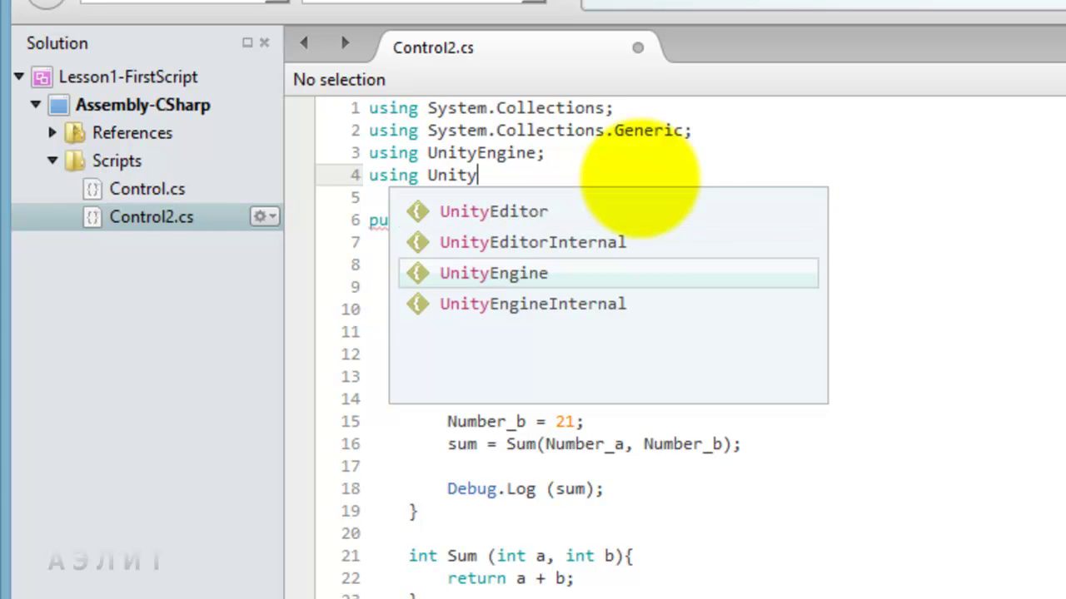
key("Return")
type(".")
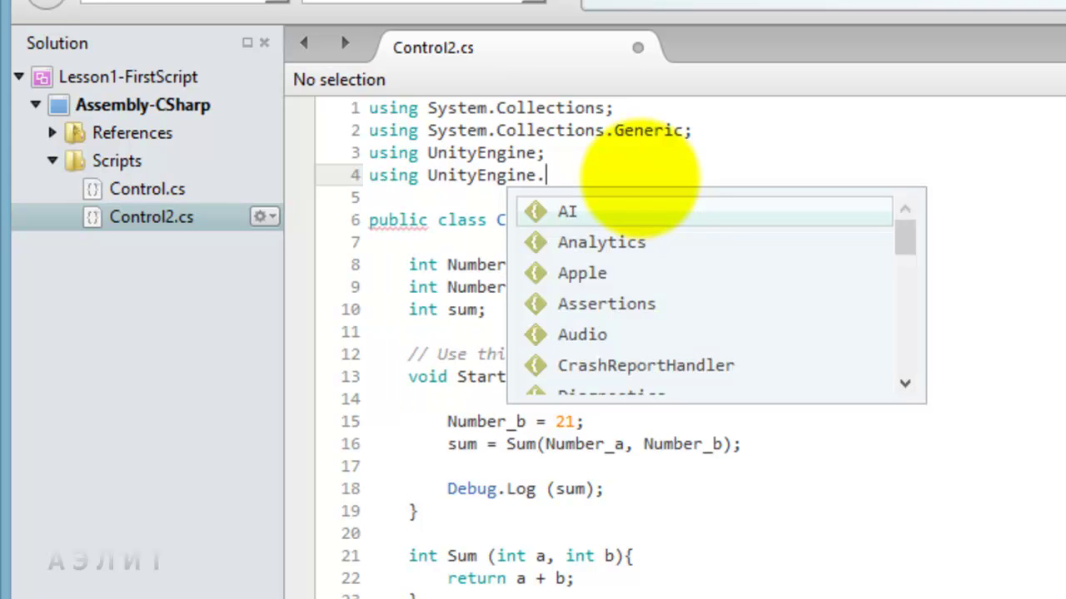
type("UI;")
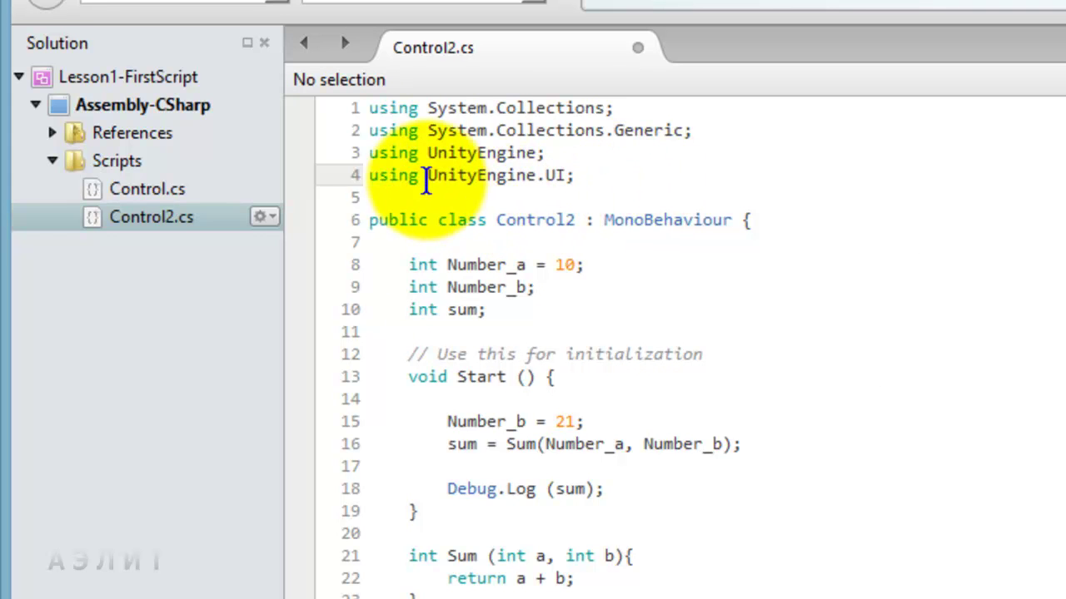
left_click_drag(543, 175, 565, 179)
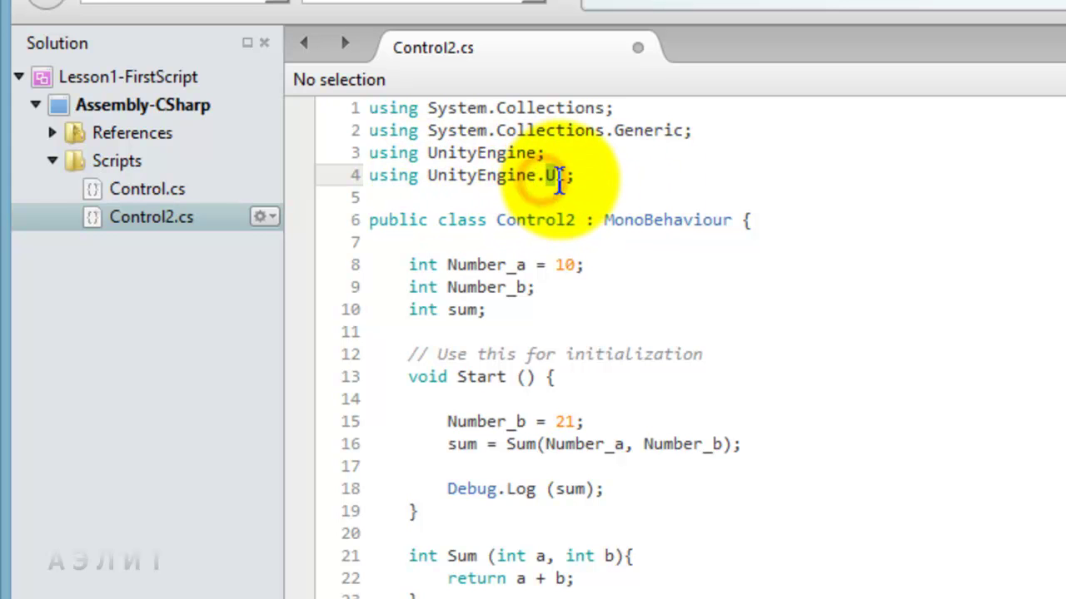
left_click(554, 175)
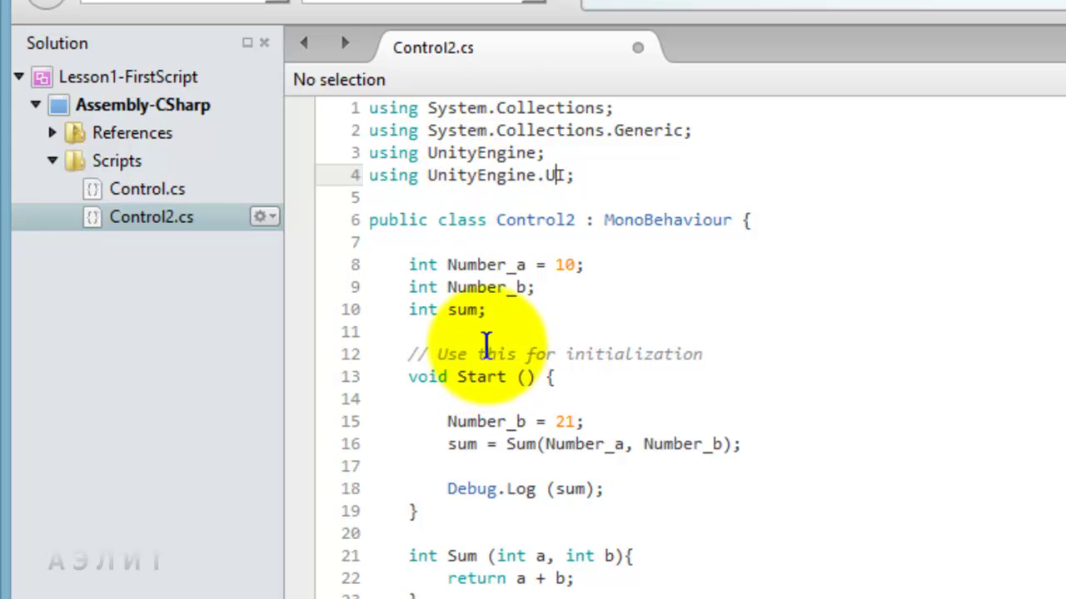
left_click(537, 309)
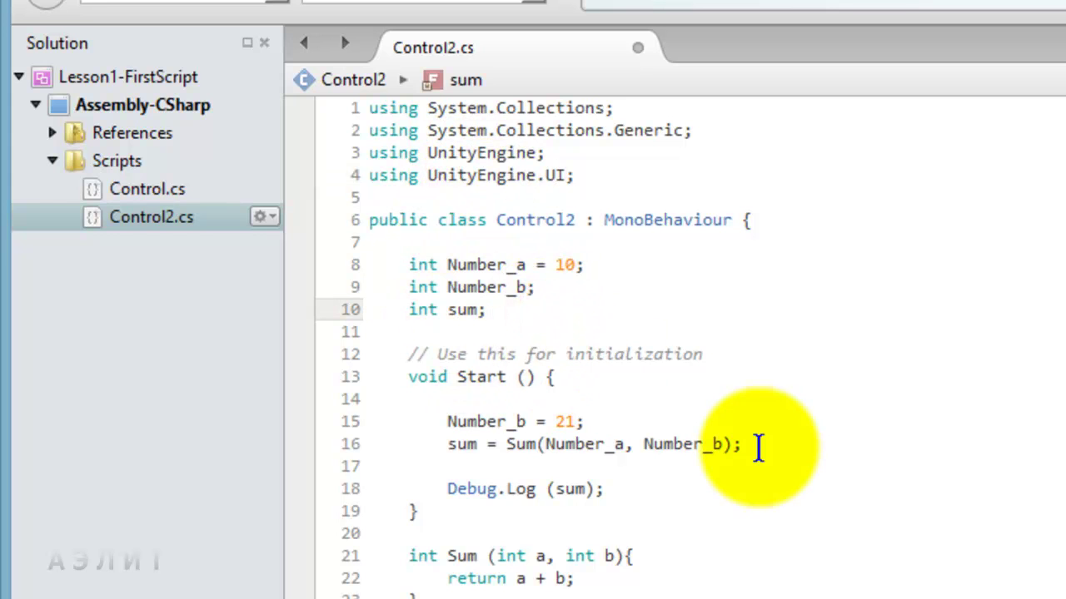
Declare 'Text text;' below the int sum field, then switch to Unity
key("Return")
key("Return")
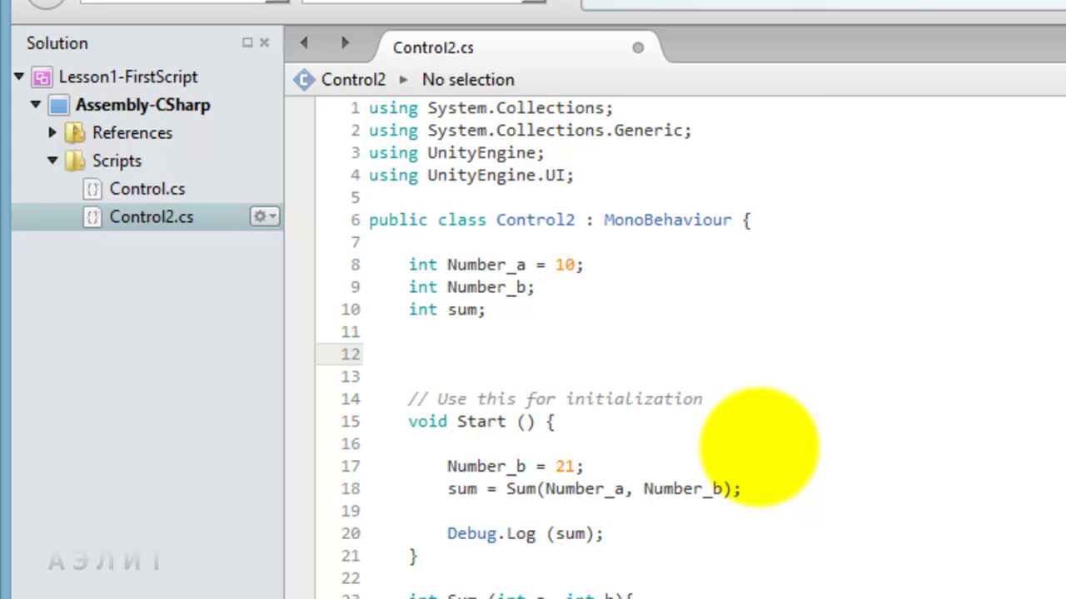
type("Text")
type(" te")
type("xt;")
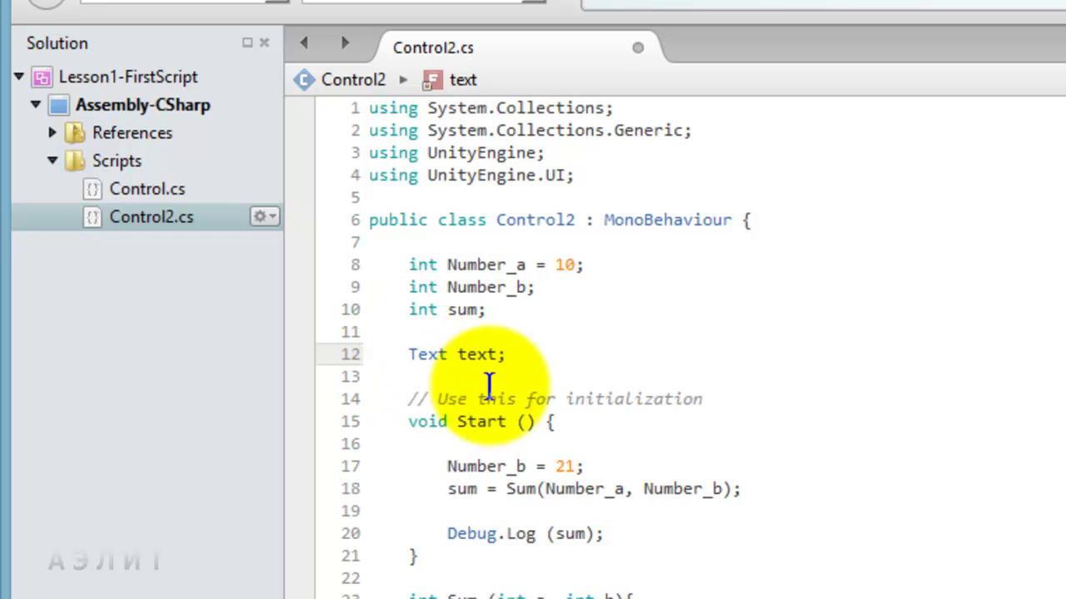
key("alt+Tab")
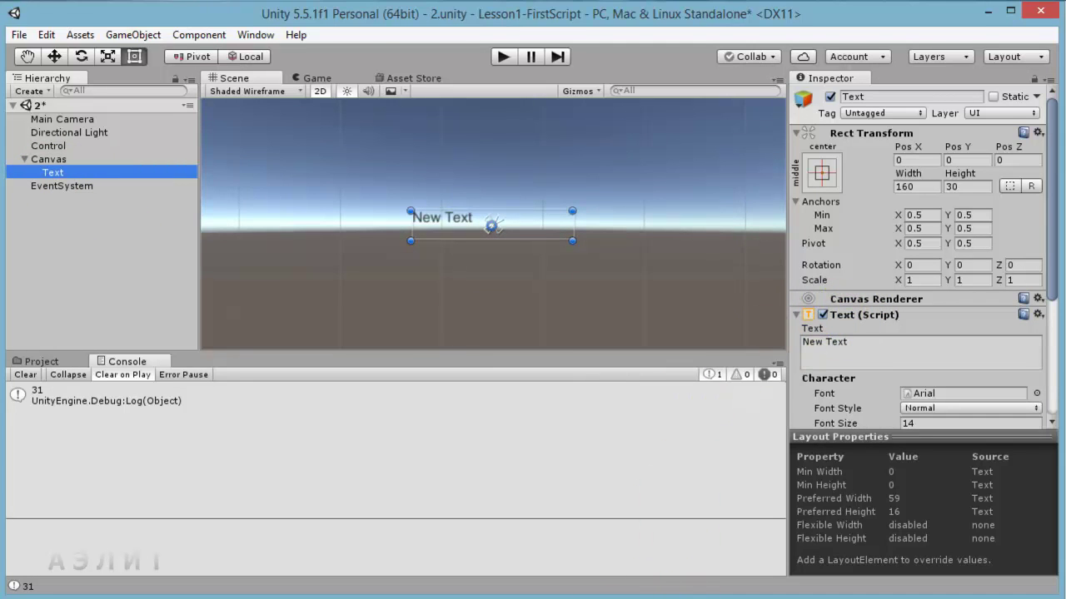
Prefix the Text field with public, save, and select Control in Unity's Hierarchy
left_click(641, 592)
left_click(242, 280)
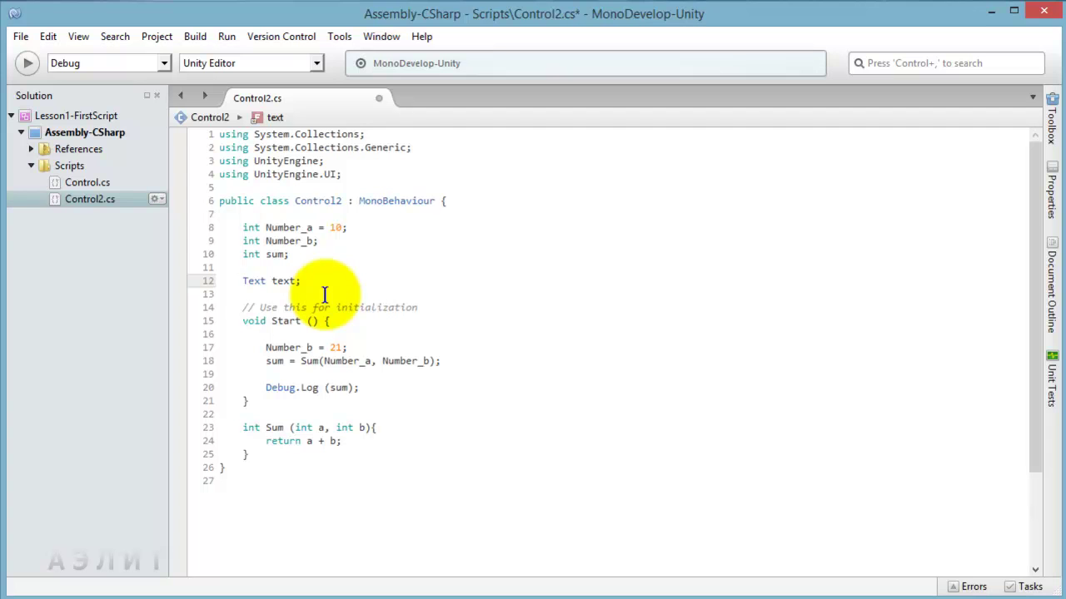
type("public")
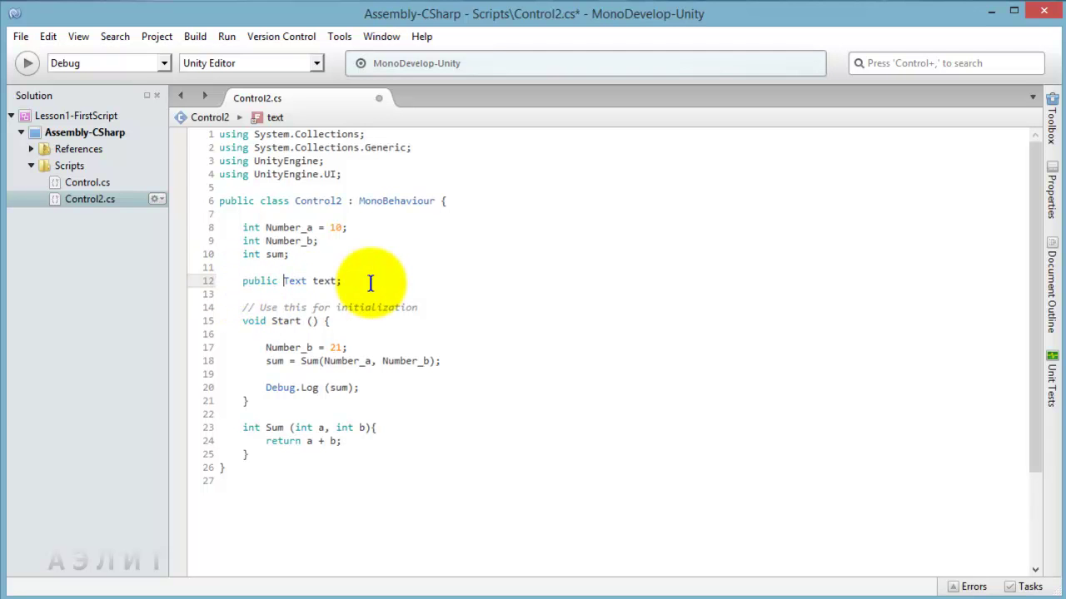
key("ctrl+s")
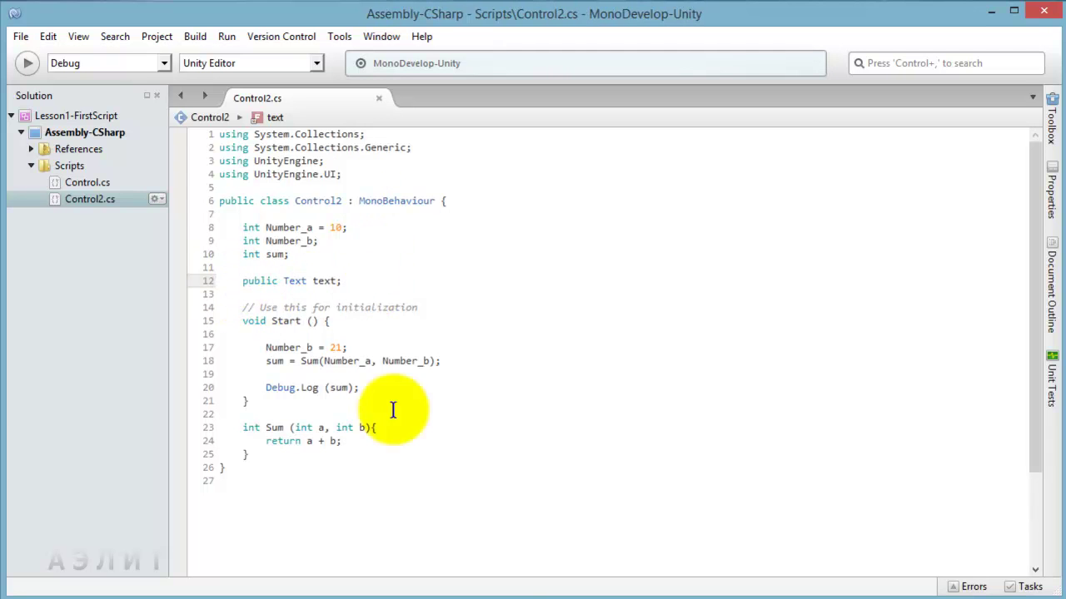
key("alt+Tab")
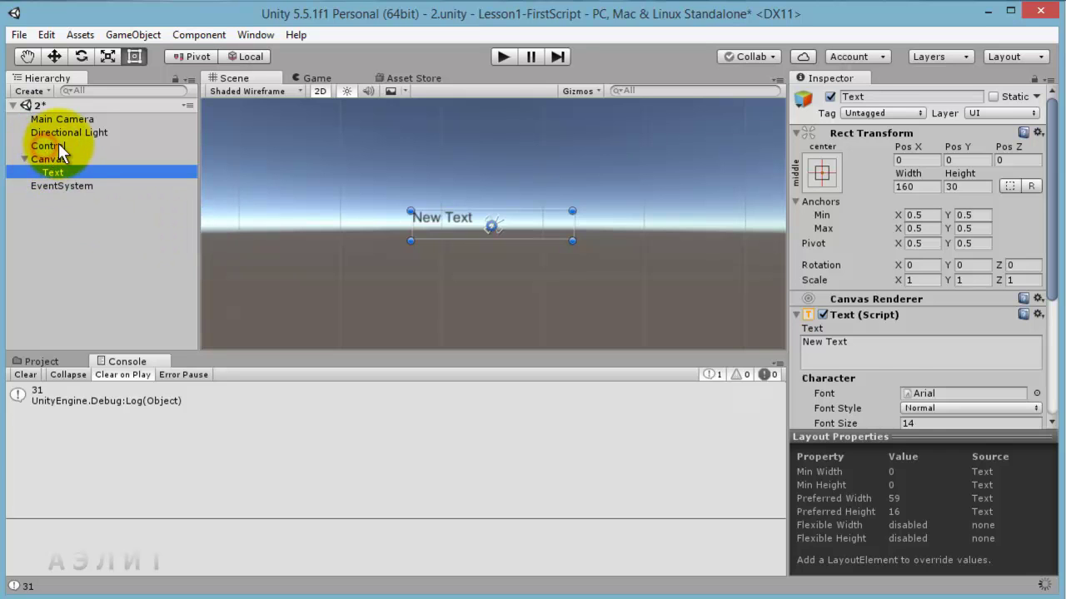
left_click(58, 144)
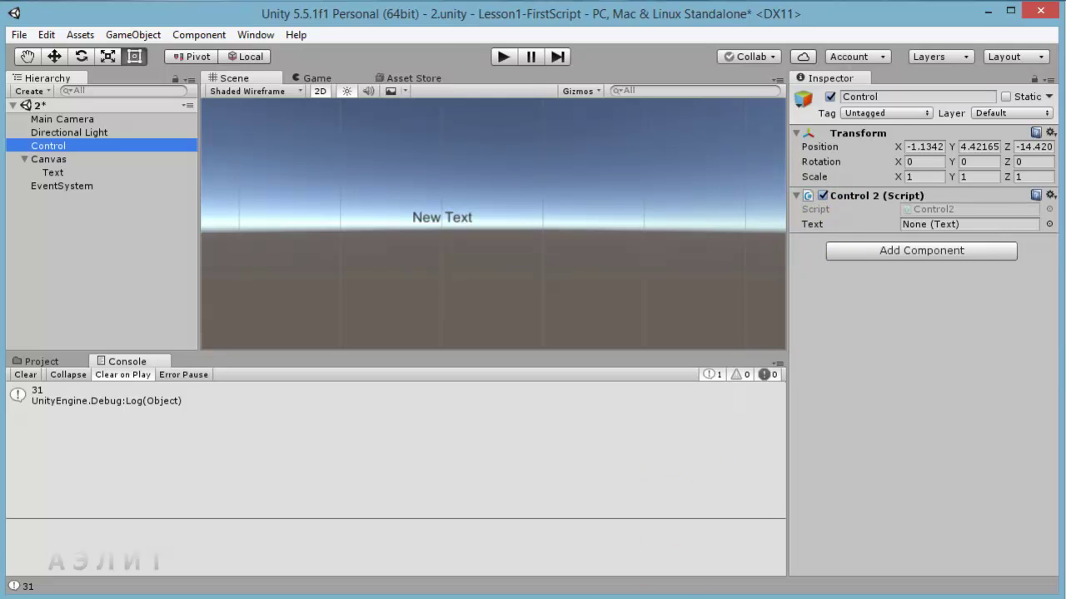
Remove the public keyword from the text field on line 12, save, and check Unity
key("alt+Tab")
left_click(345, 280)
key("alt+Tab")
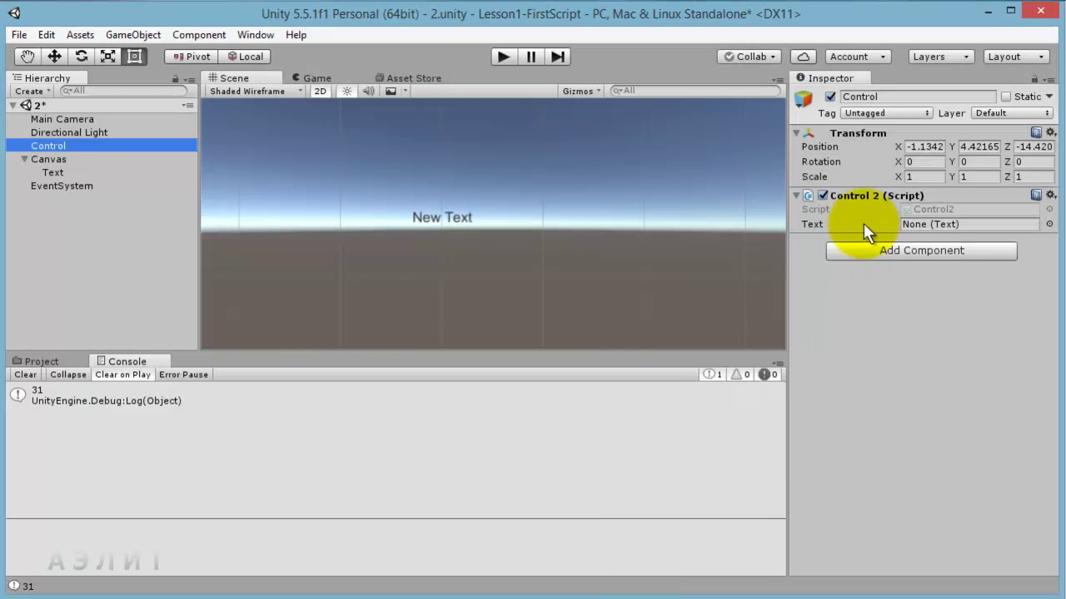
key("alt+Tab")
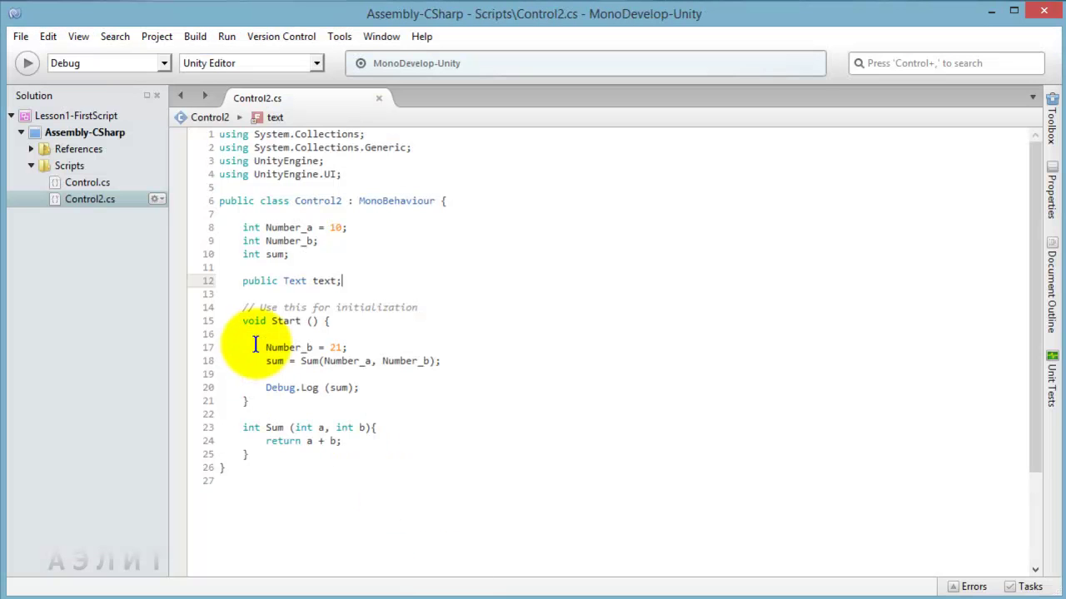
double_click(259, 281)
key("BackSpace")
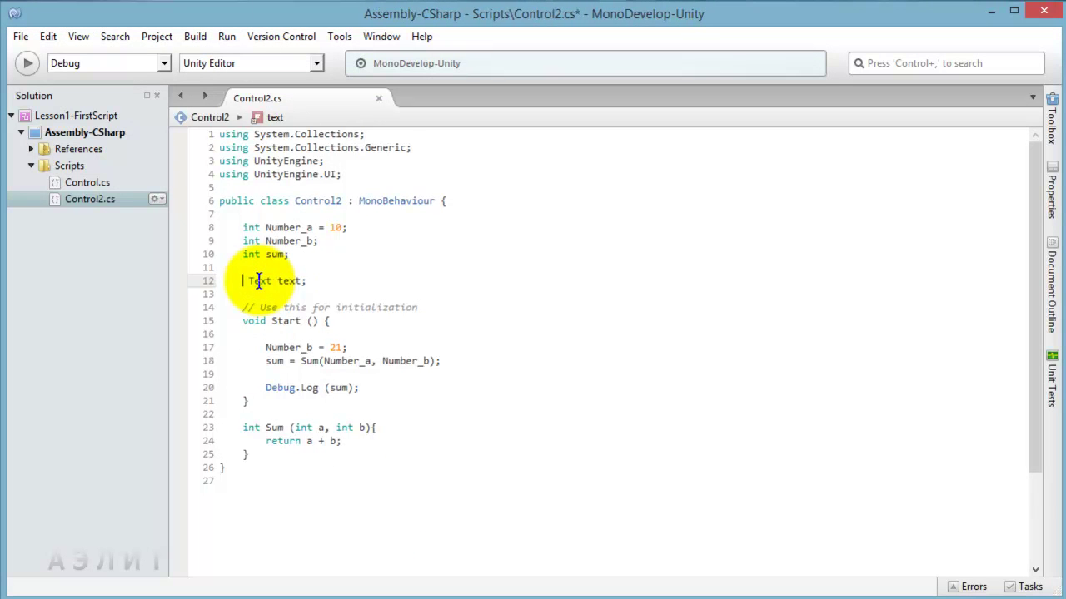
key("ctrl+s")
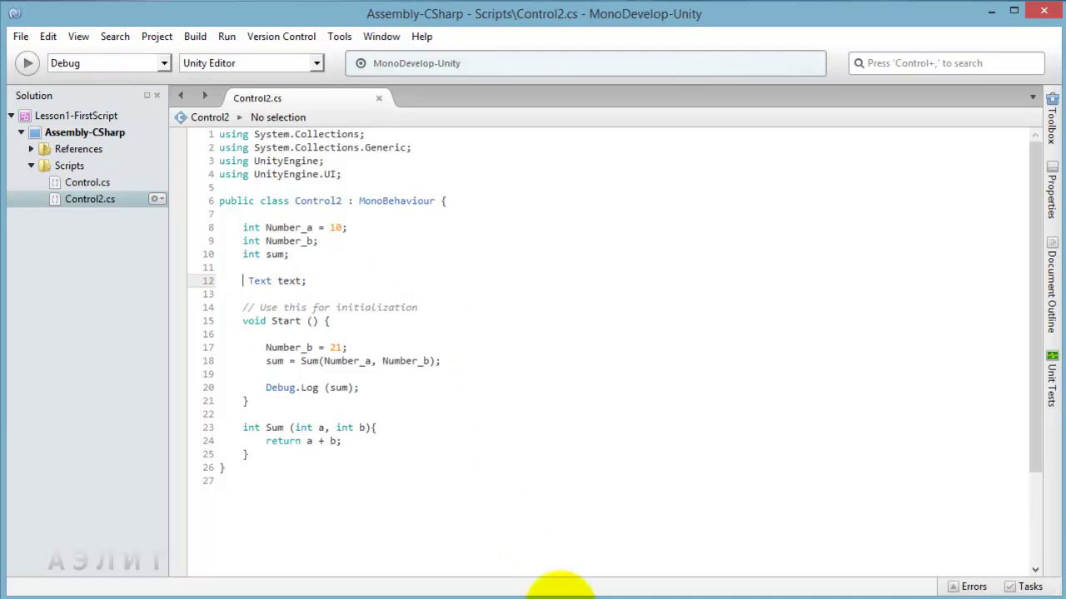
key("alt+Tab")
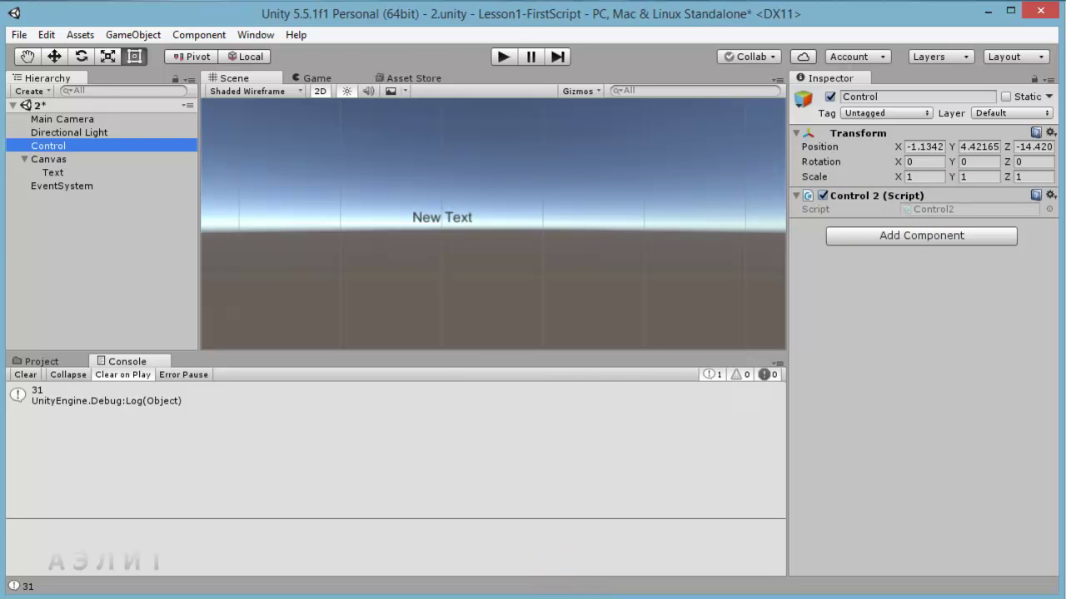
Restore public on the 'Text text;' field, save, and return to Unity
key("alt+Tab")
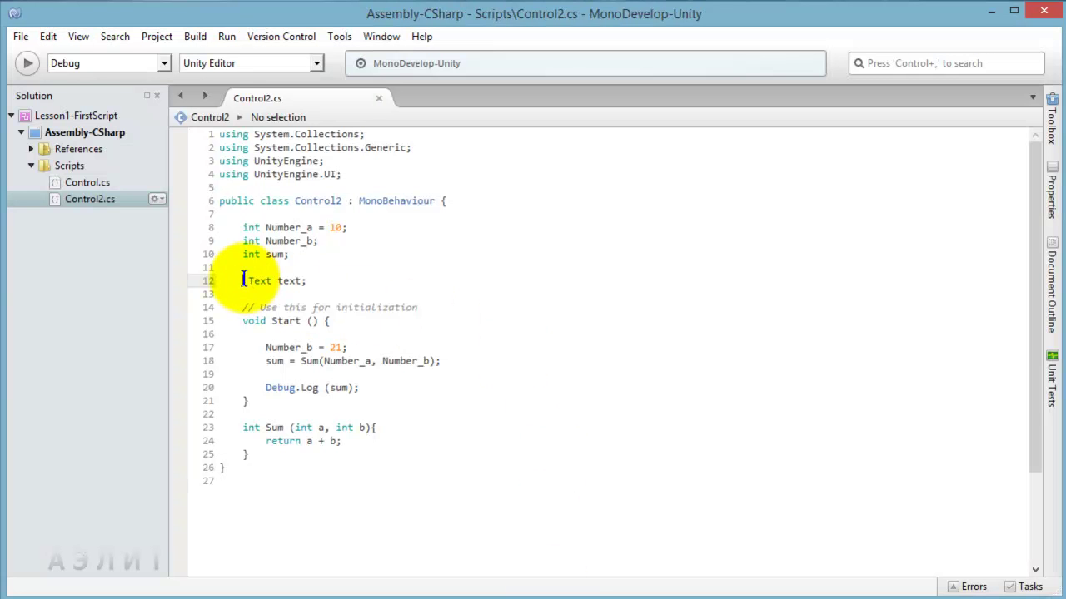
left_click(244, 280)
type("public")
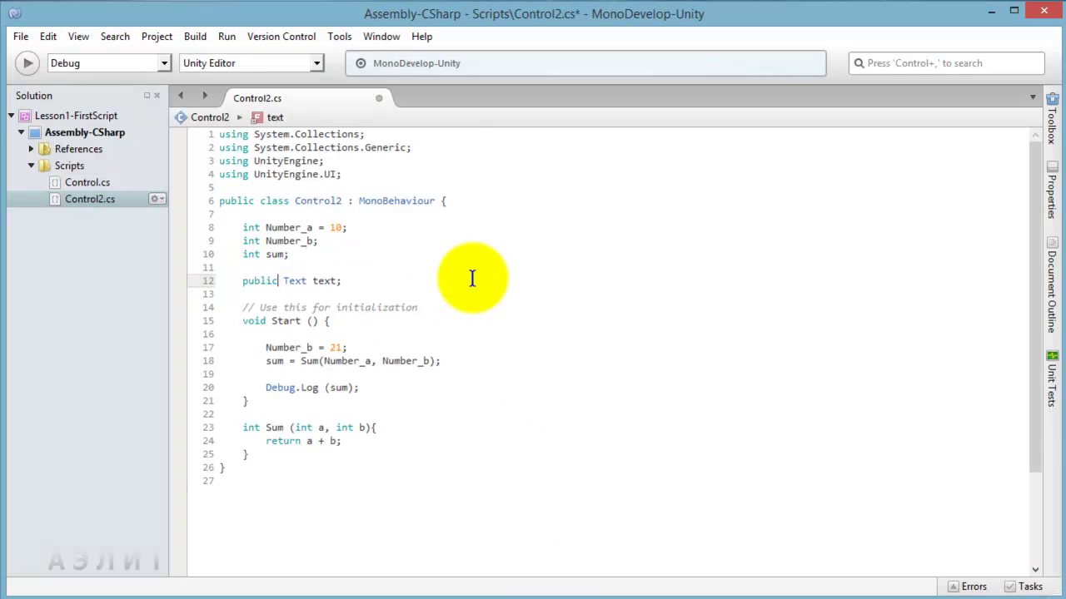
key("ctrl+s")
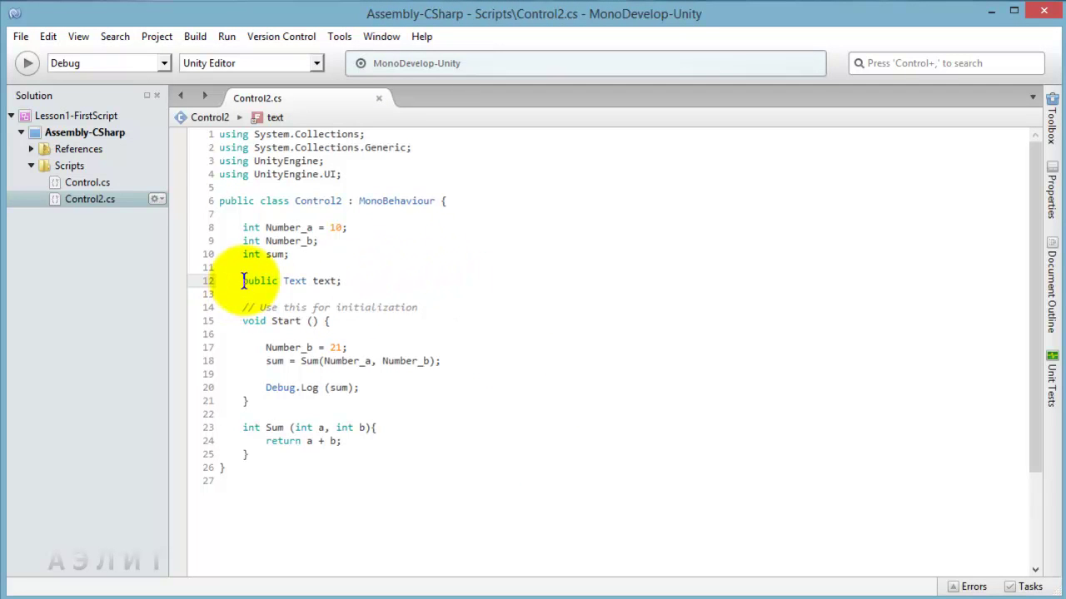
left_click(358, 280)
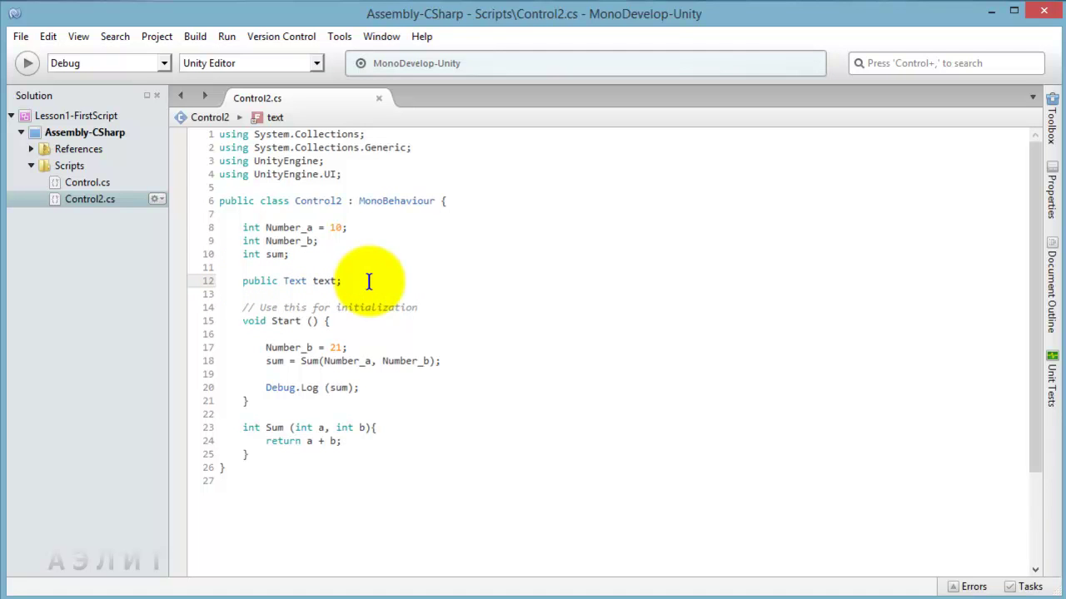
key("alt+Tab")
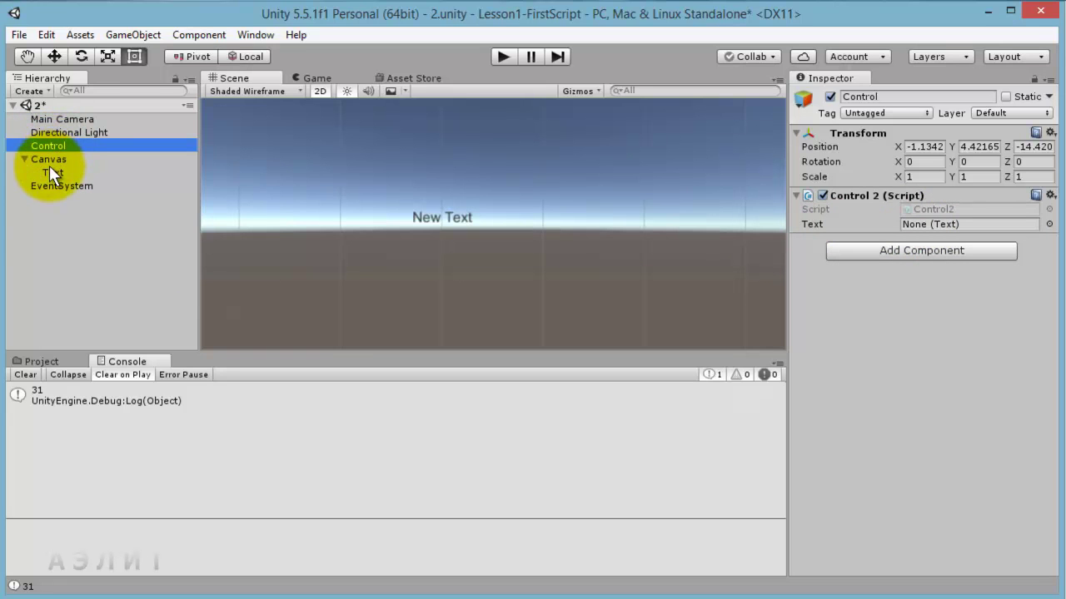
Drag the Text object into Control 2's Text slot, then select Text to inspect it
mouse_move(47, 172)
left_mouse_down()
mouse_move(903, 238)
mouse_move(922, 220)
left_mouse_up()
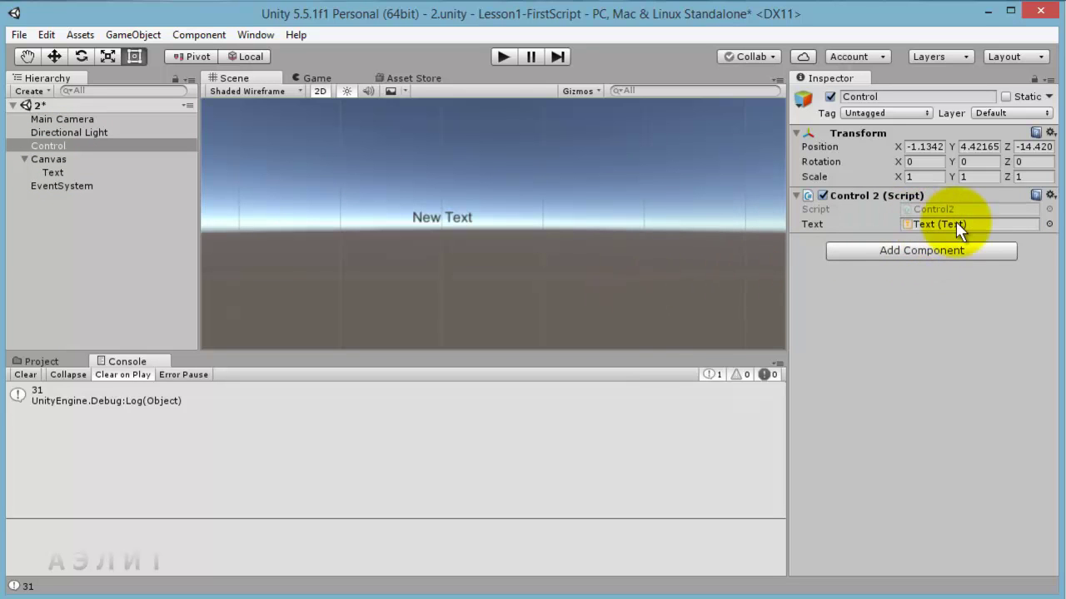
left_click(54, 172)
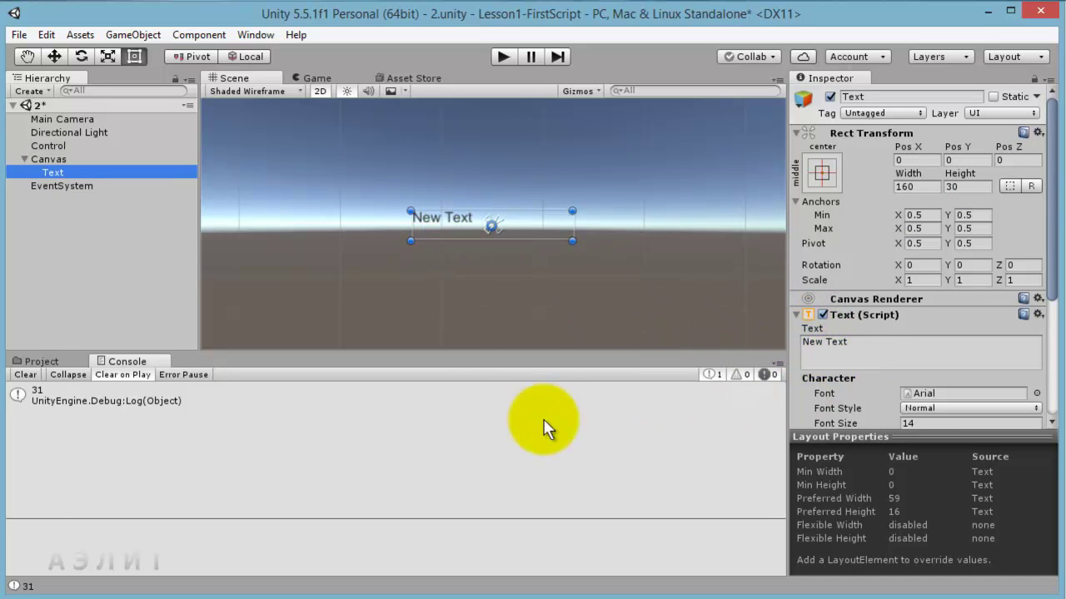
Add the line text.text = sum.ToString(); after the Debug.Log call in Start()
key("alt+Tab")
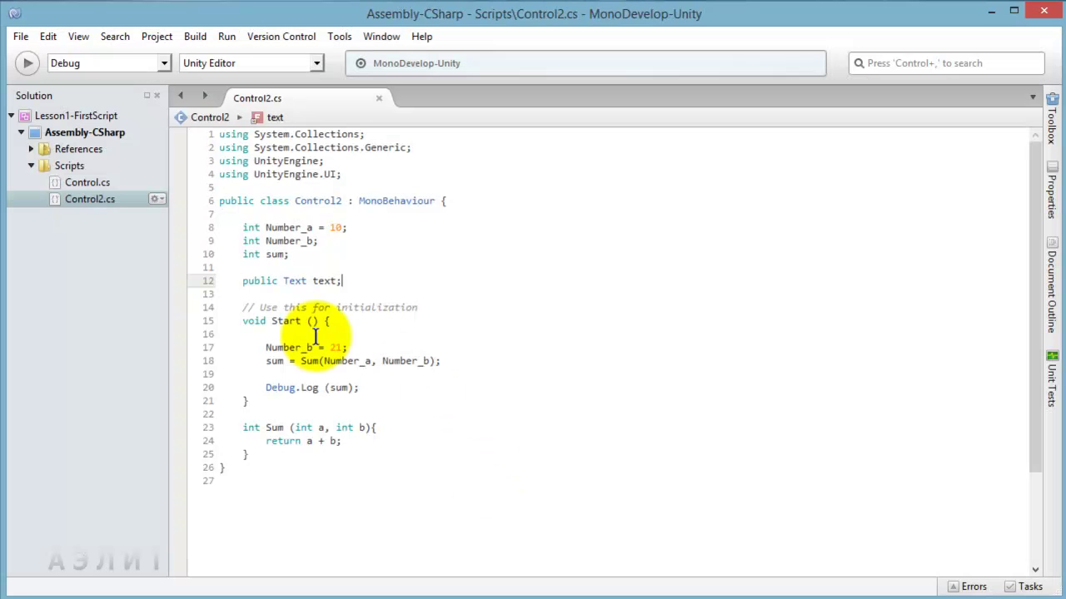
left_click(403, 389)
key("Return")
key("Return")
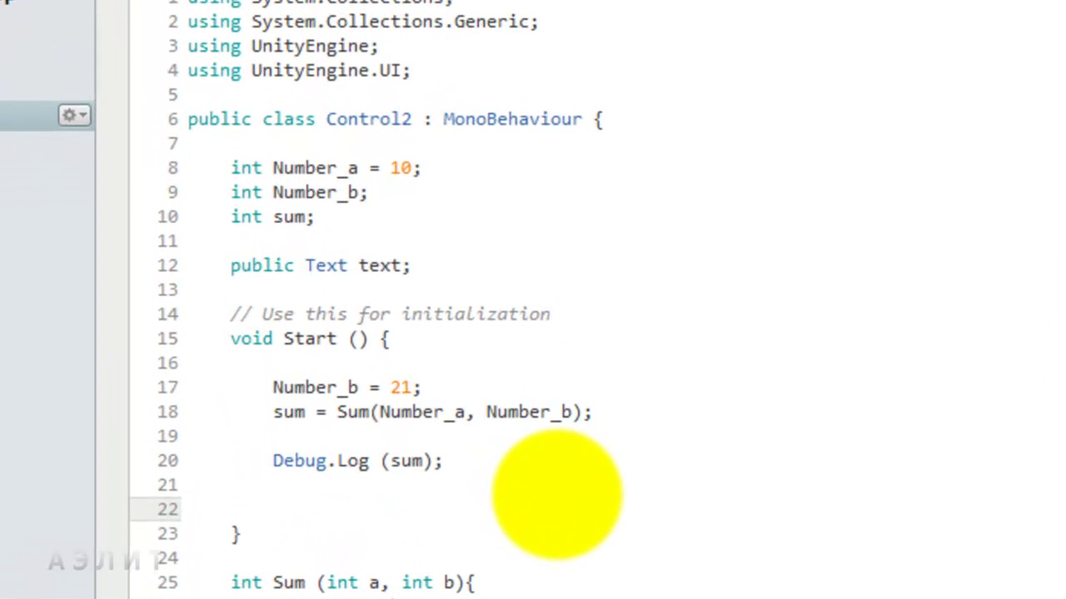
type("text.")
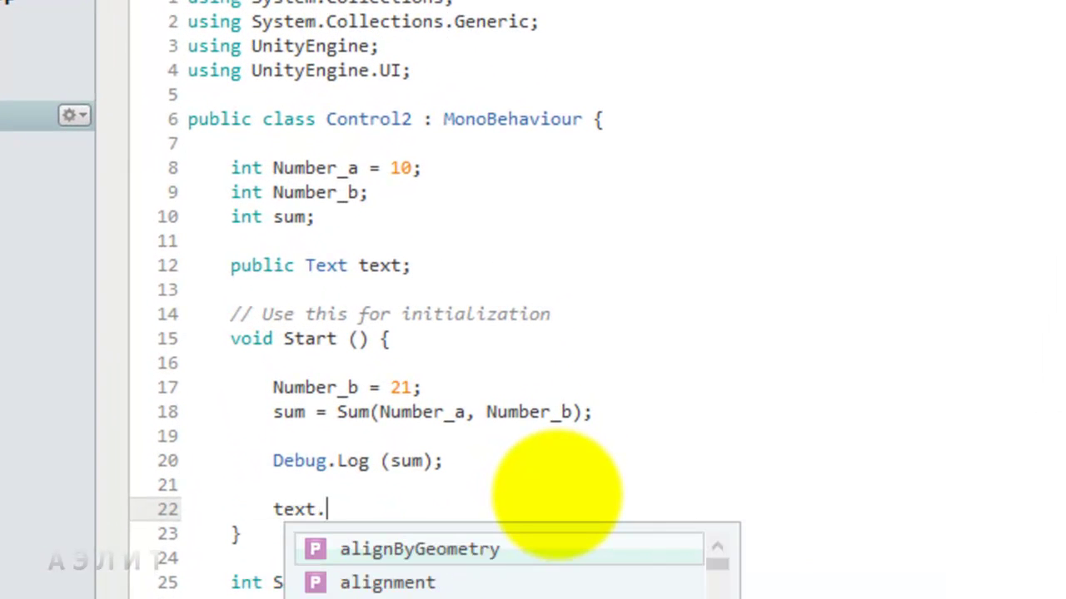
type("text = ")
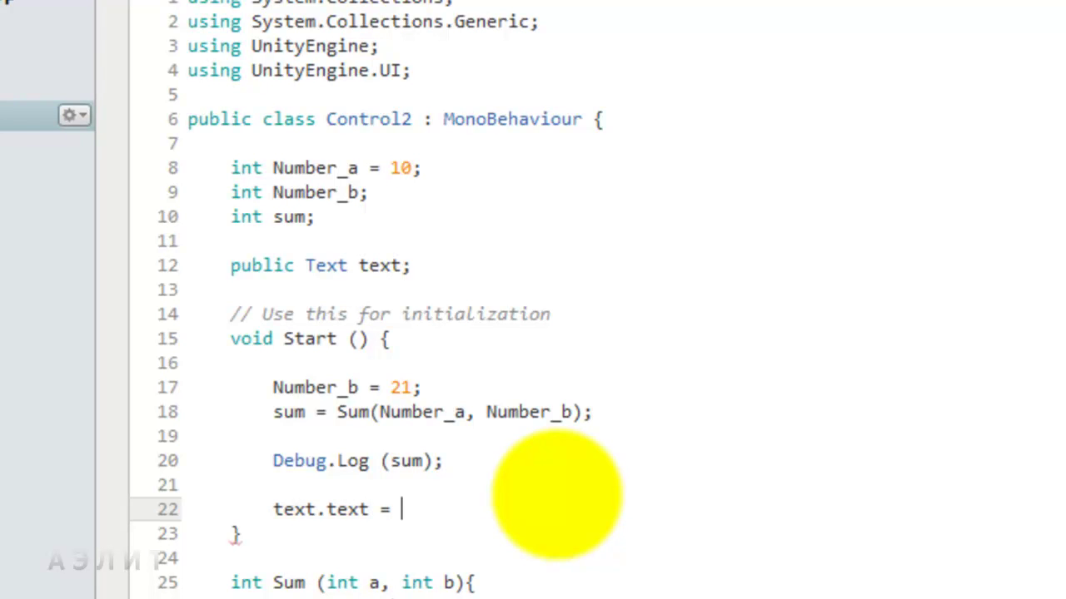
type("sum")
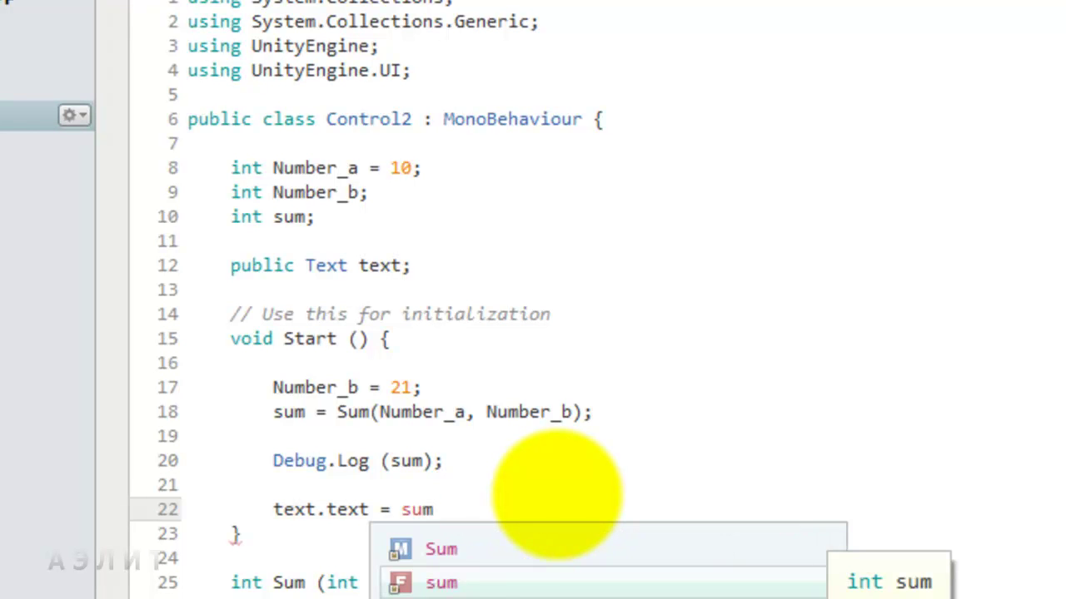
type(".")
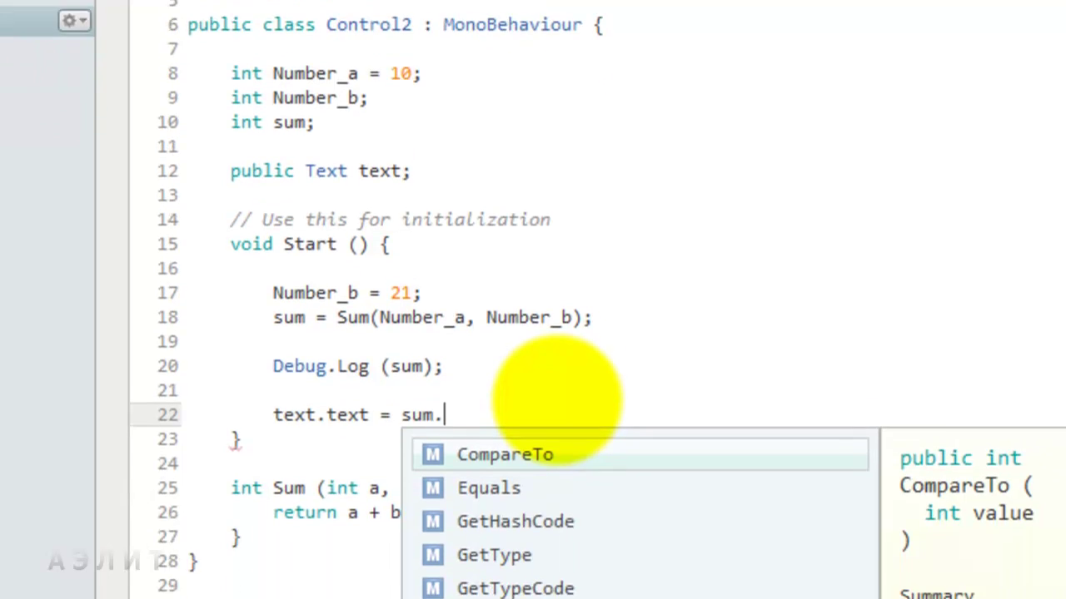
type("To")
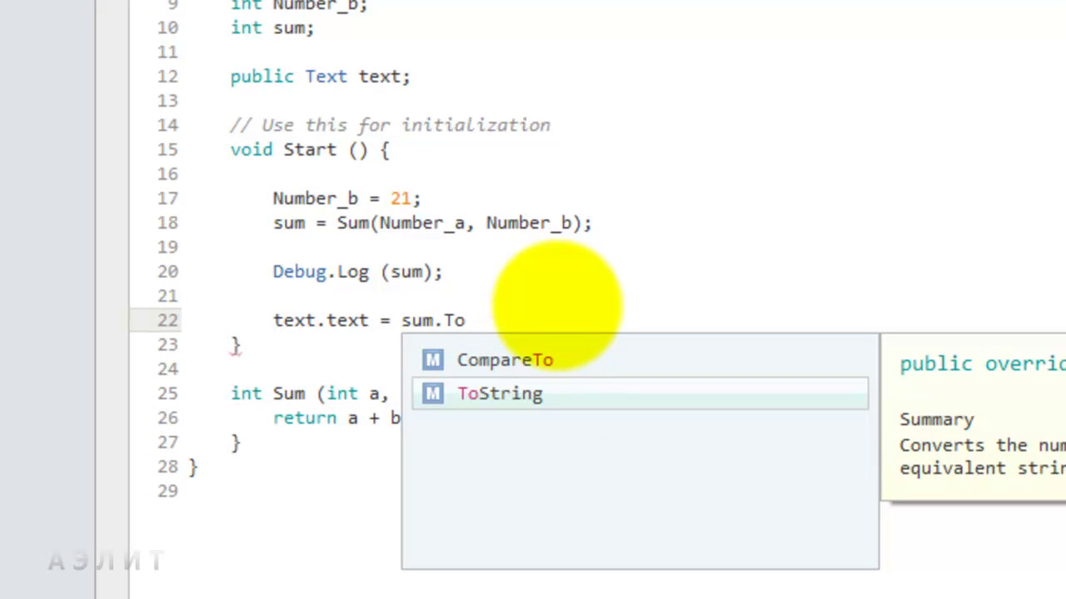
key("Return")
type("()")
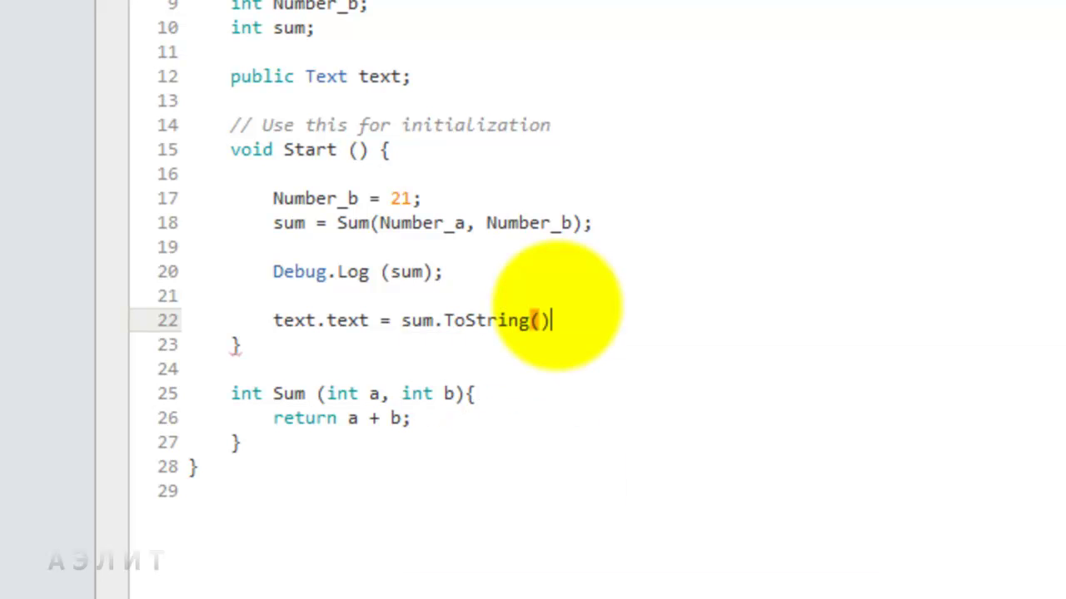
type(";")
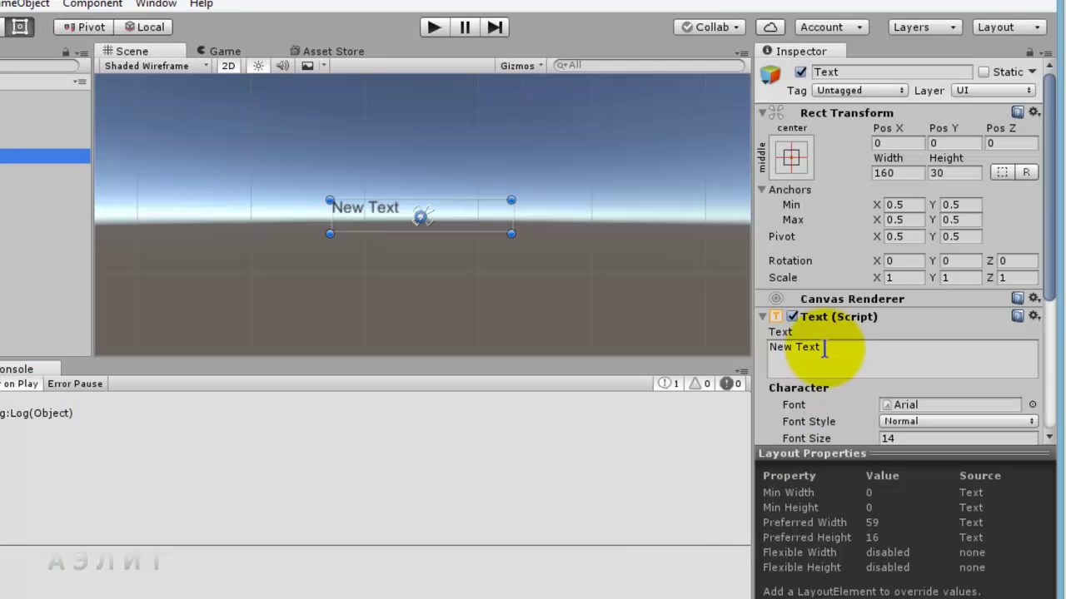
left_click(812, 348)
left_click(837, 350)
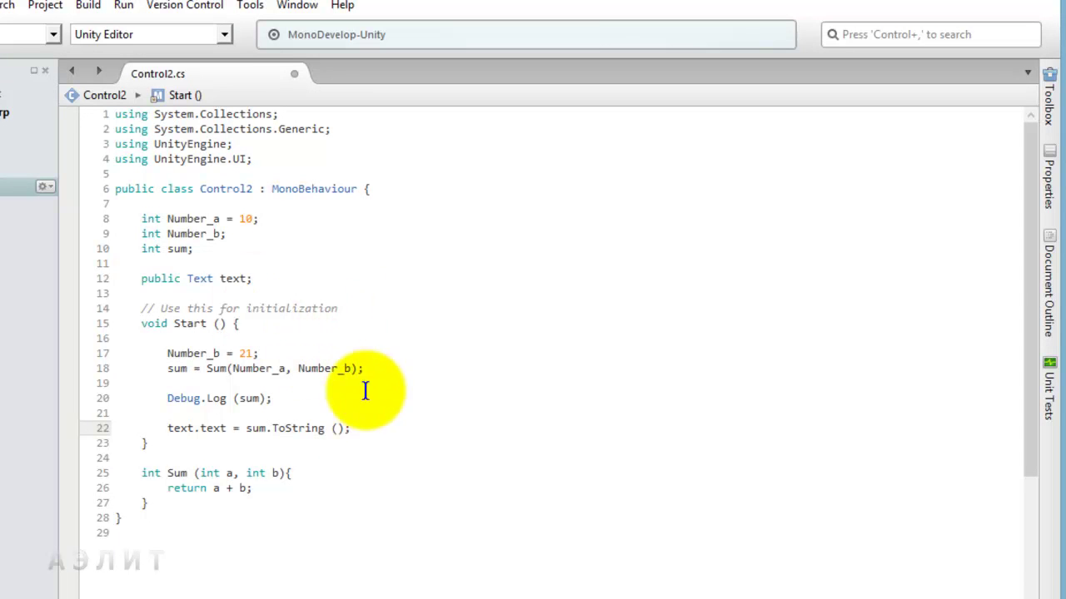
left_click(270, 278)
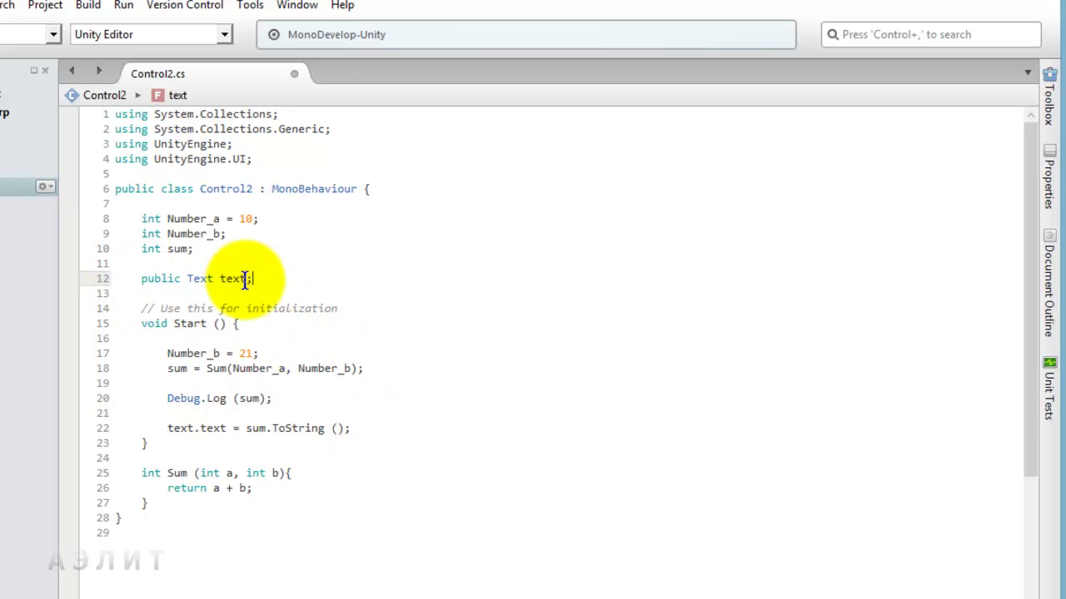
left_click(231, 277)
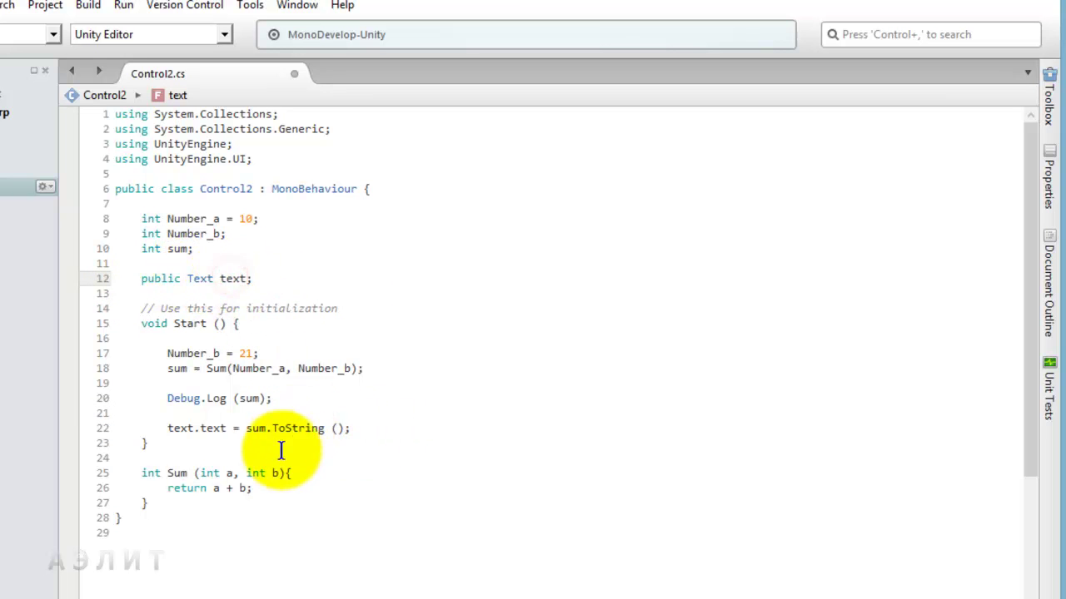
left_click(204, 428)
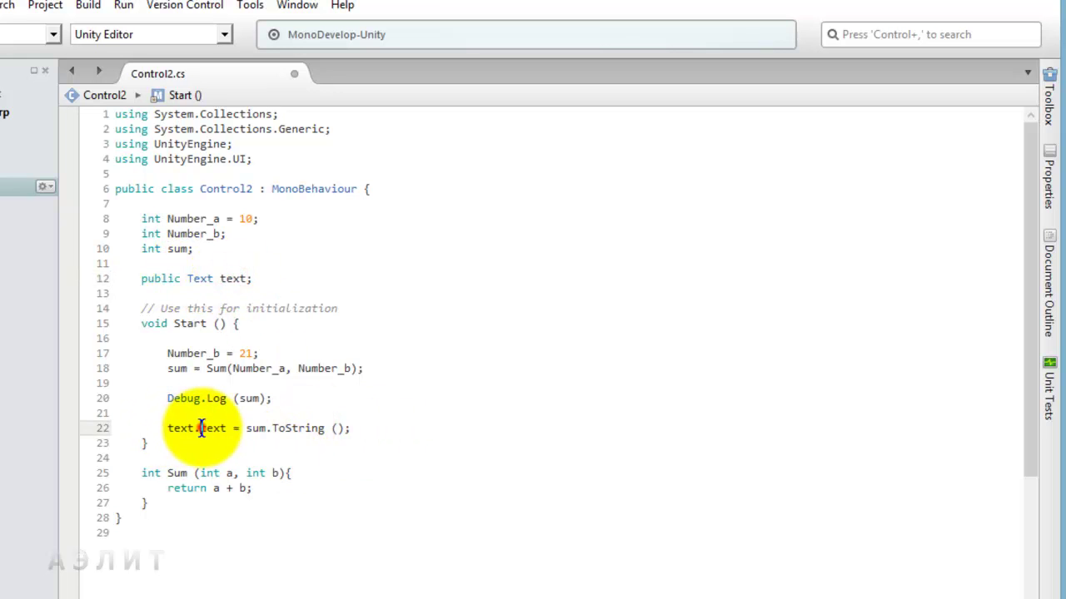
double_click(256, 428)
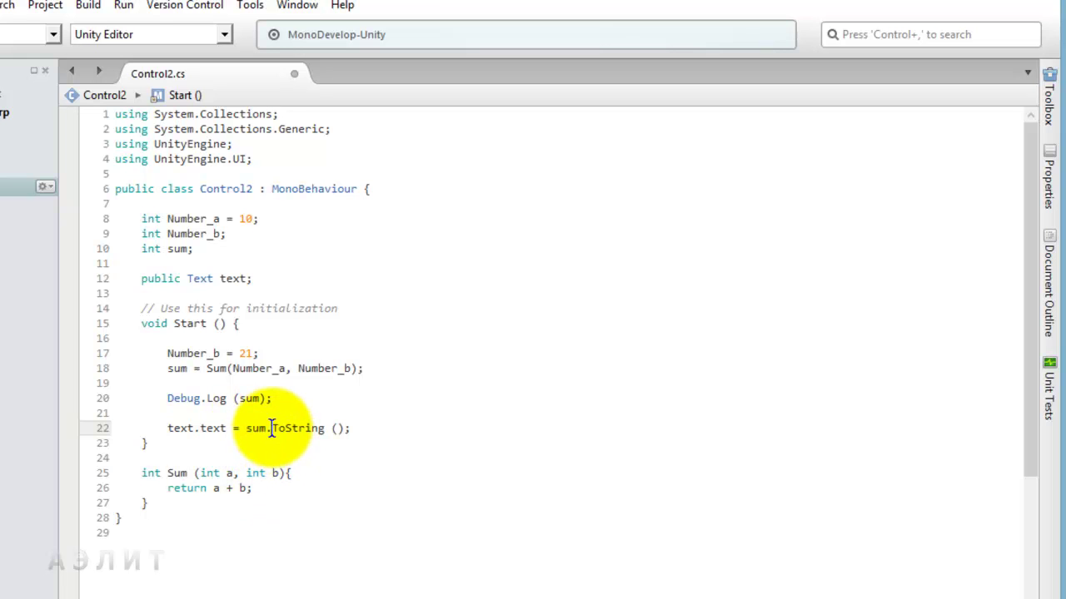
left_click_drag(272, 428, 349, 428)
left_click(374, 429)
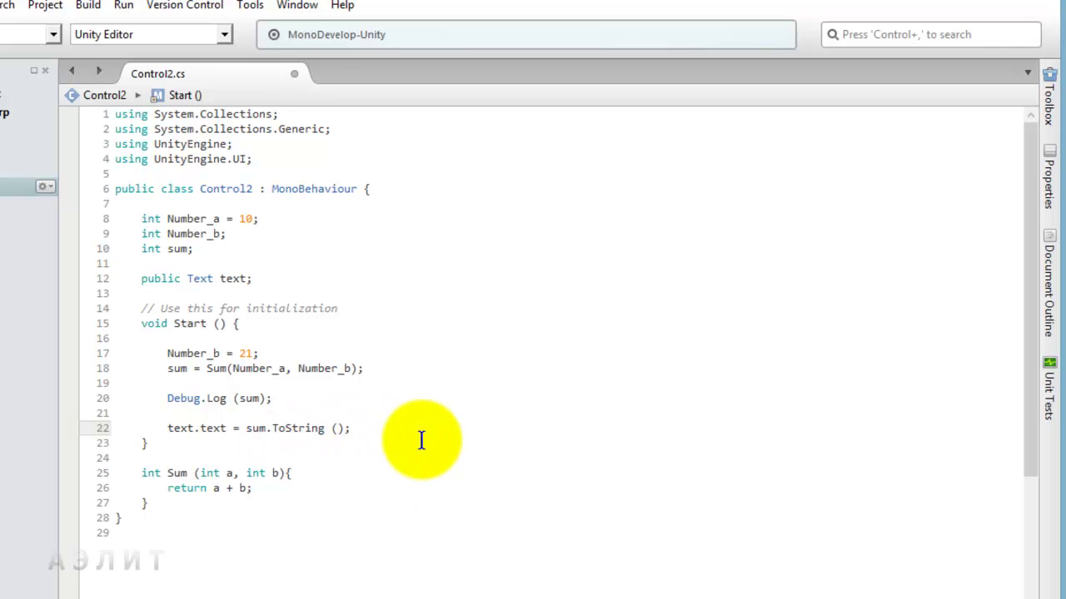
Play the scene in Unity, check that the label shows 31, then stop playback
left_click(512, 593)
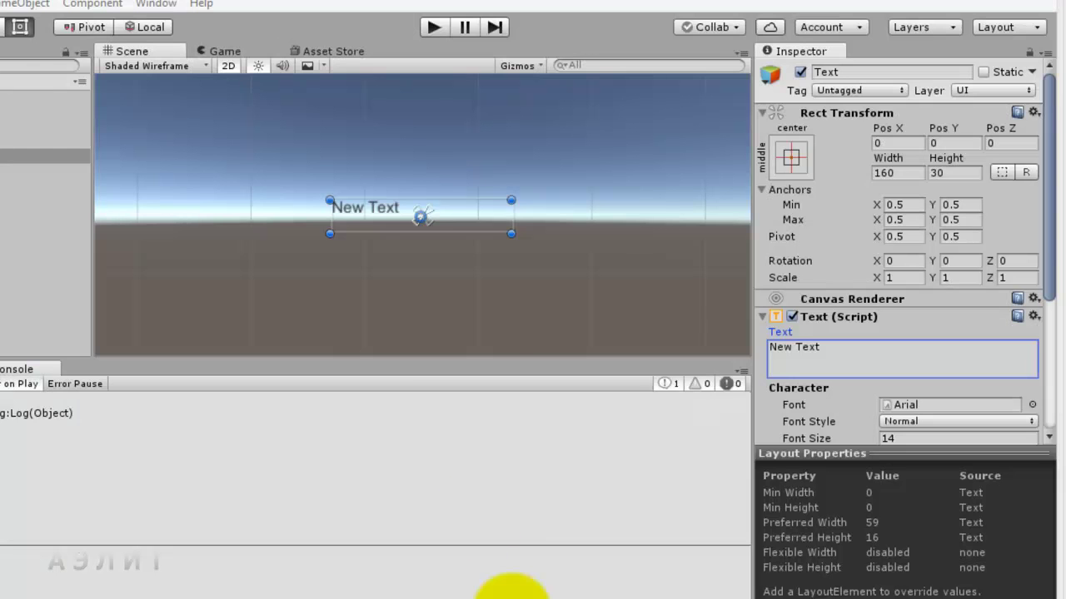
left_click(434, 29)
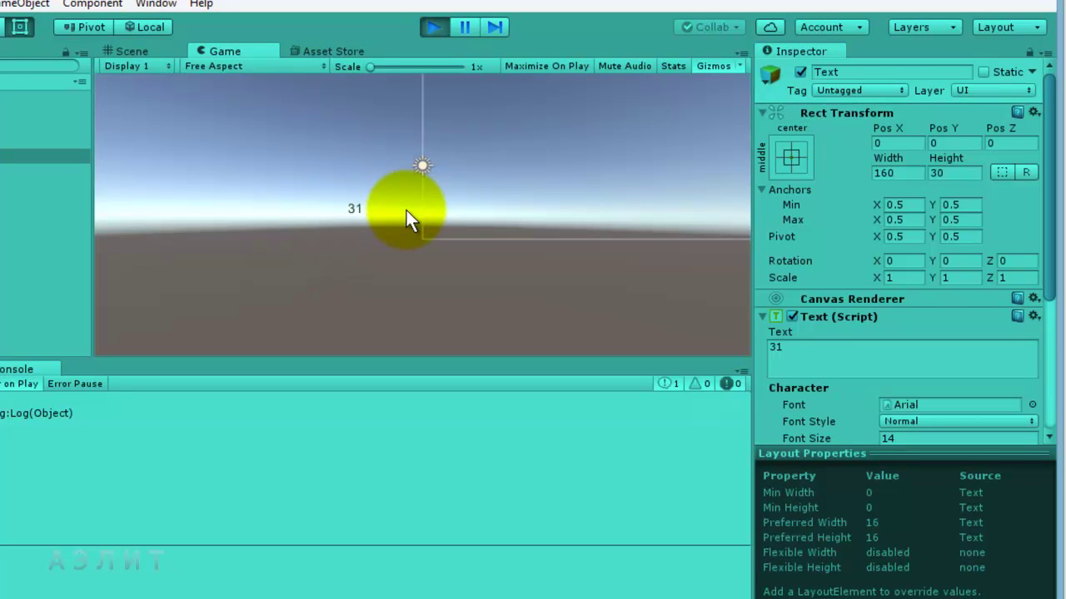
left_click(434, 27)
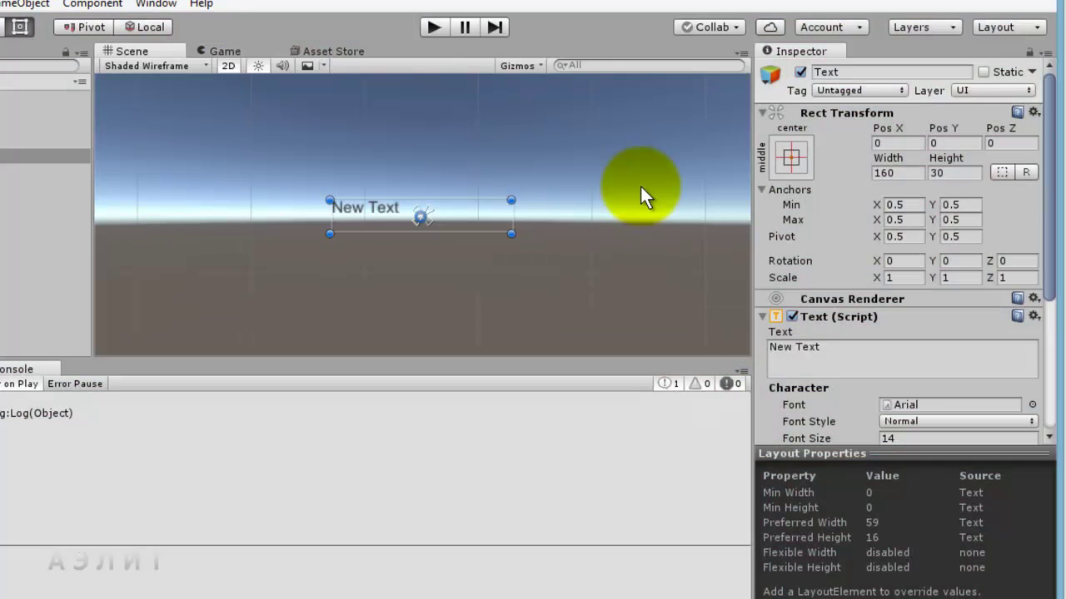